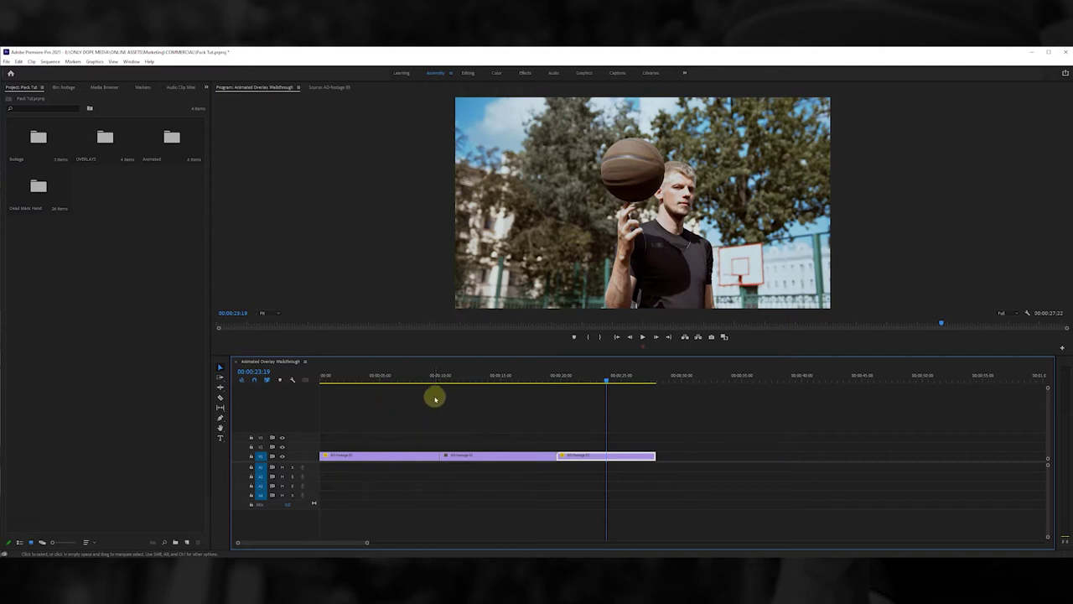
Preview the sequence, switch to the Effects workspace, and open the OVERLAYS bin in Project: Pack Tut.
left_click(399, 376)
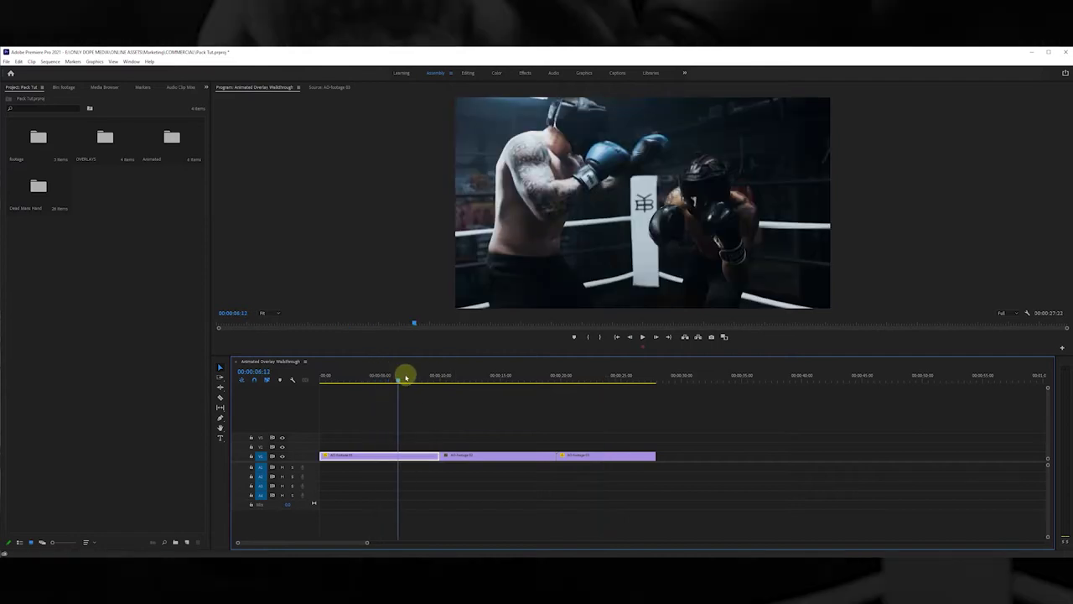
left_click_drag(406, 378, 594, 379)
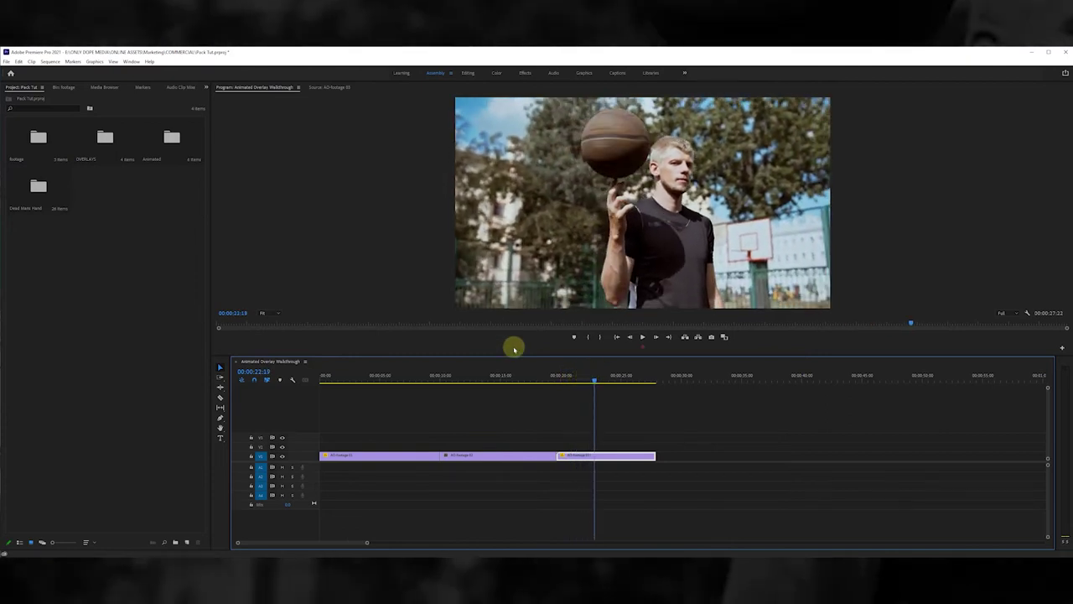
key("alt+shift+5")
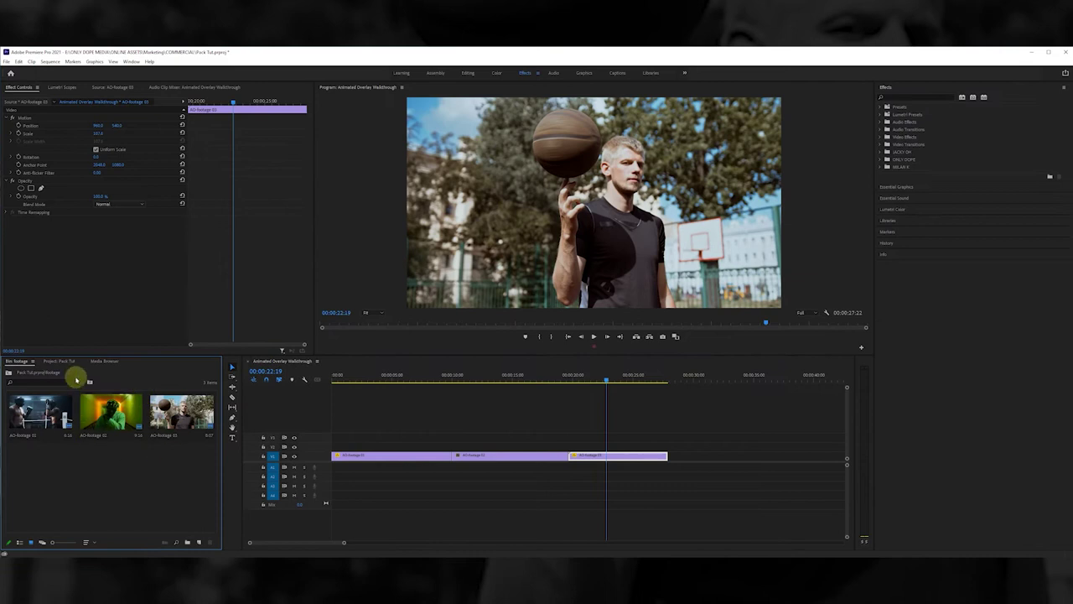
left_click(61, 360)
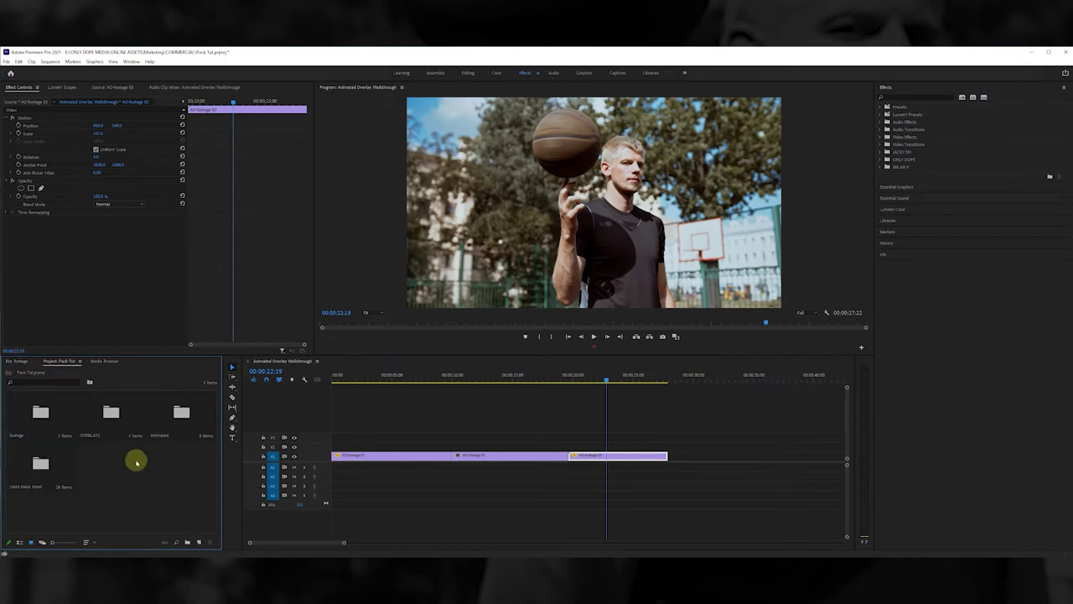
double_click(111, 412)
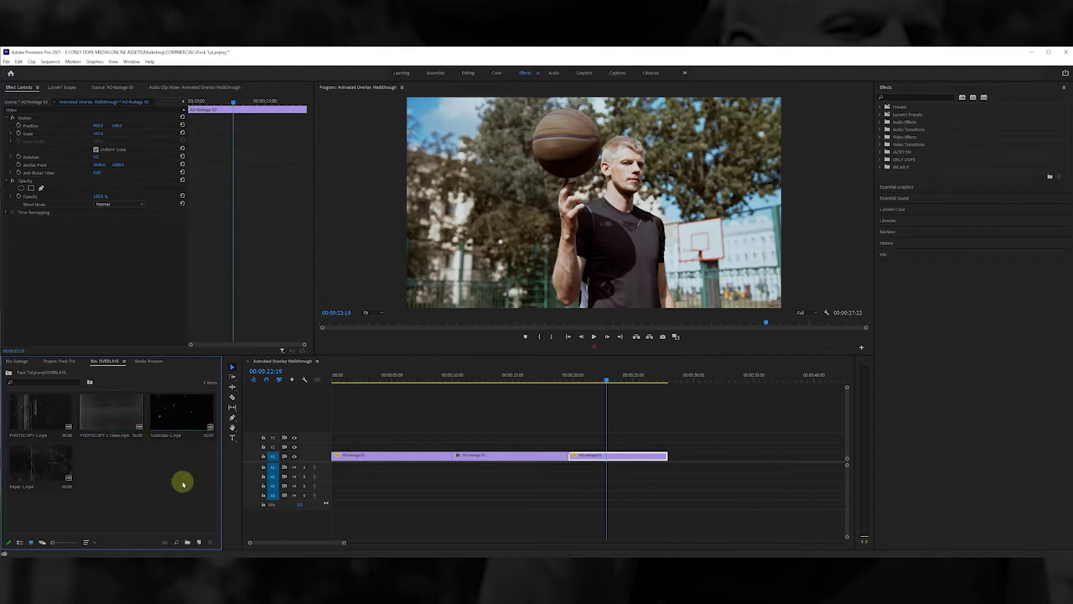
Place the Paper-1 texture on V2 near the sequence start and delete its unlinked audio.
left_click(401, 378)
left_click_drag(400, 379, 383, 379)
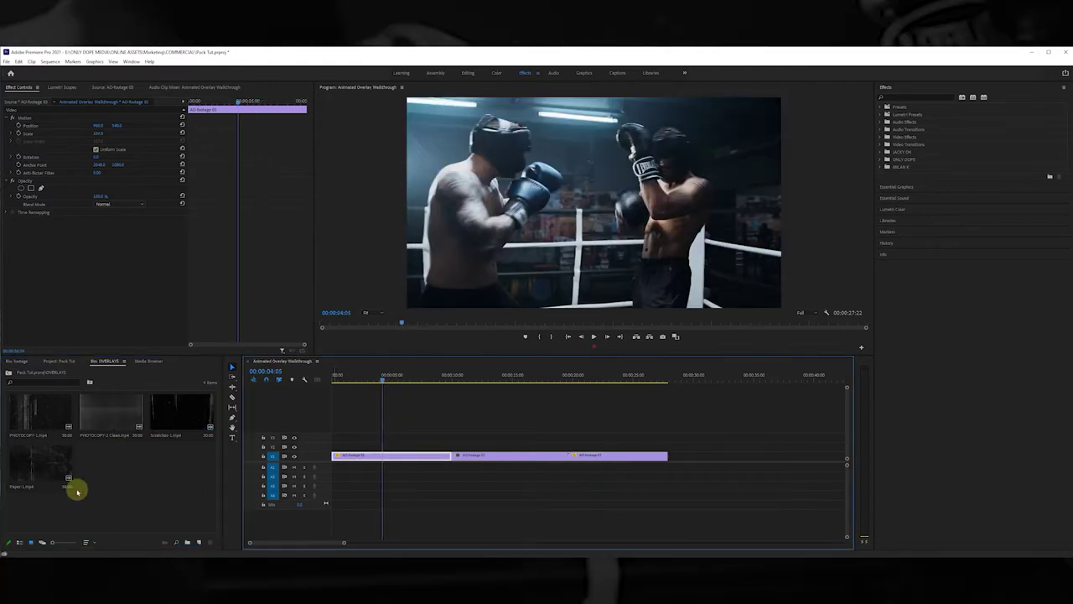
left_click_drag(38, 458, 330, 448)
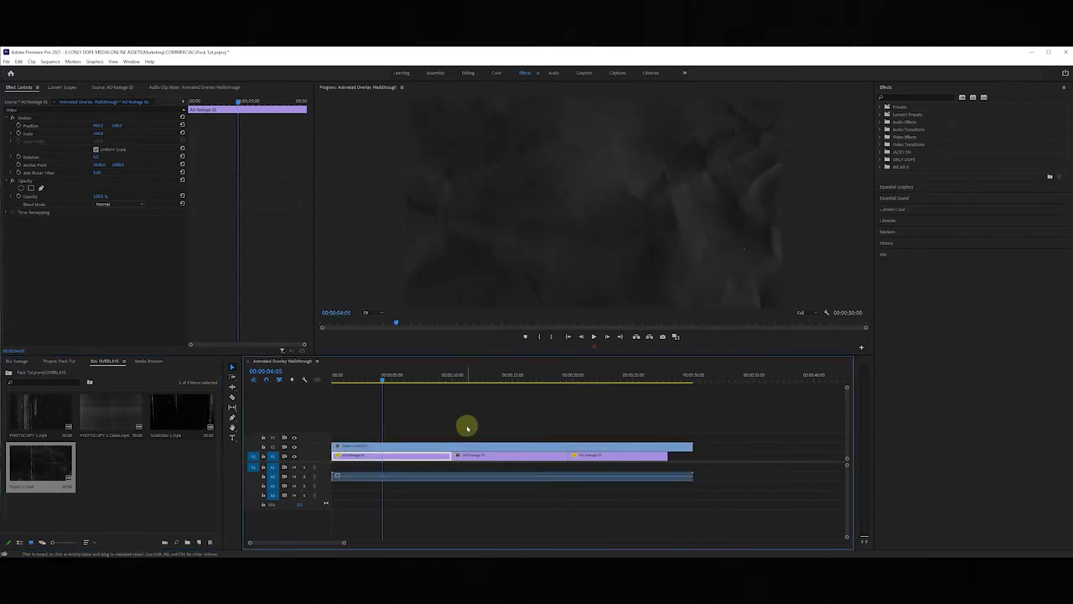
right_click(357, 484)
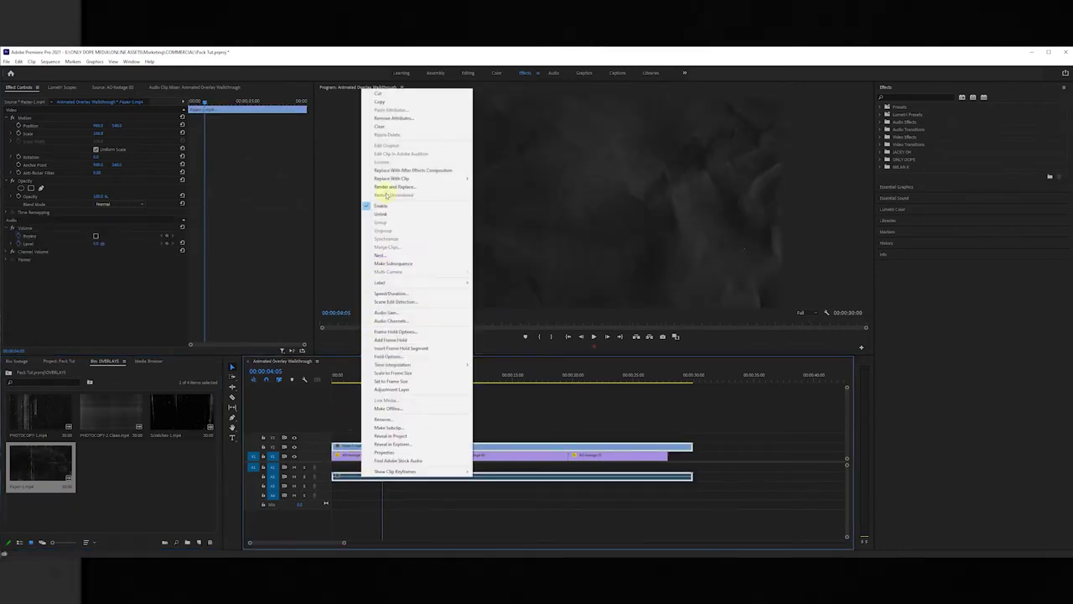
left_click(380, 214)
left_click(382, 477)
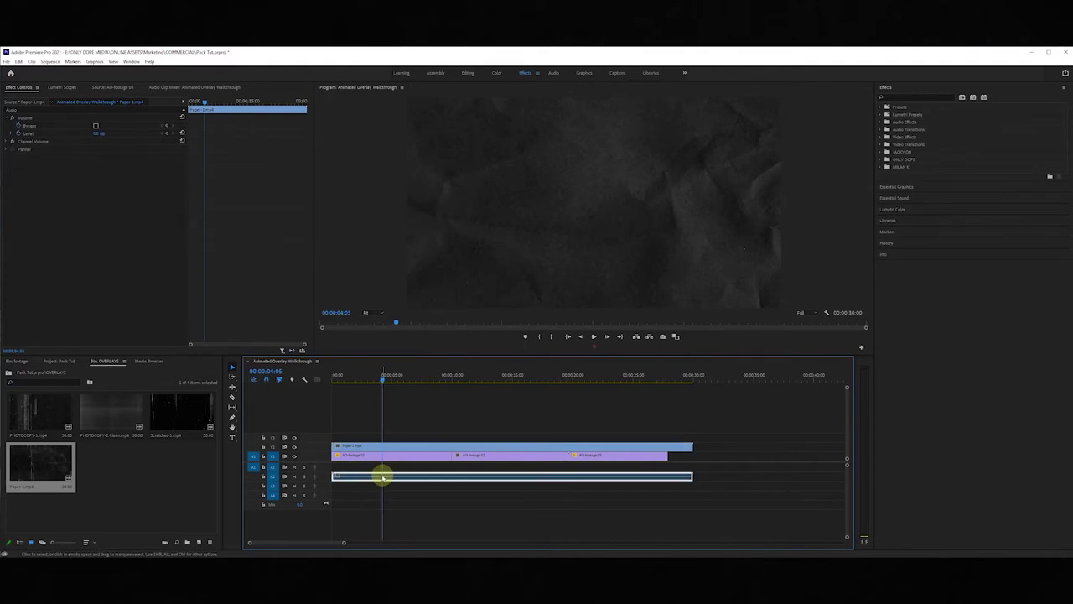
key("Delete")
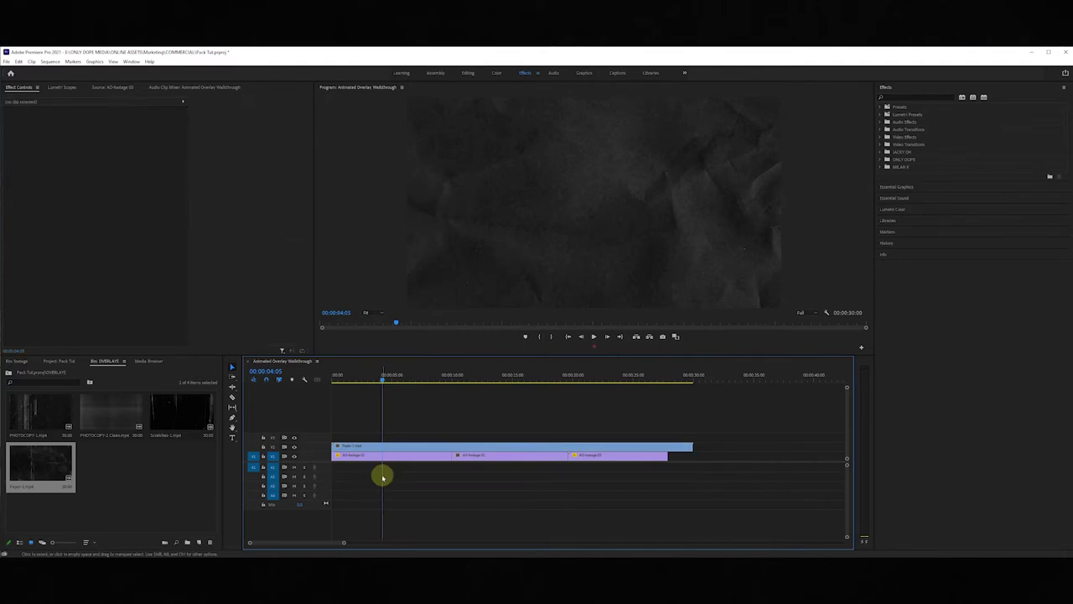
Trim the Paper-1 overlay to end with the first clip and scale it to frame size.
left_click(380, 376)
key("space")
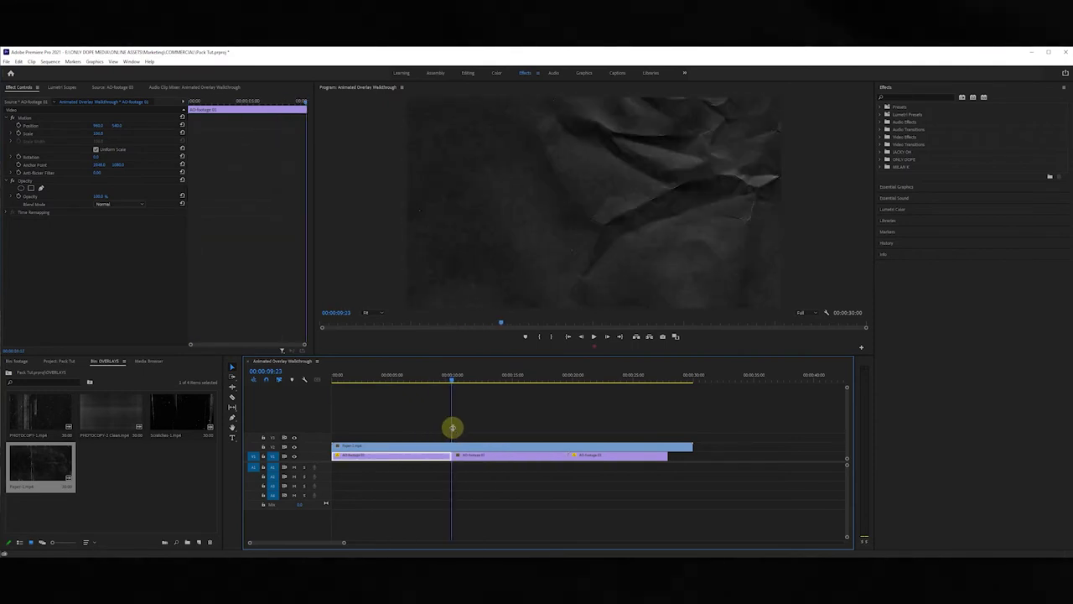
left_click_drag(687, 446, 451, 446)
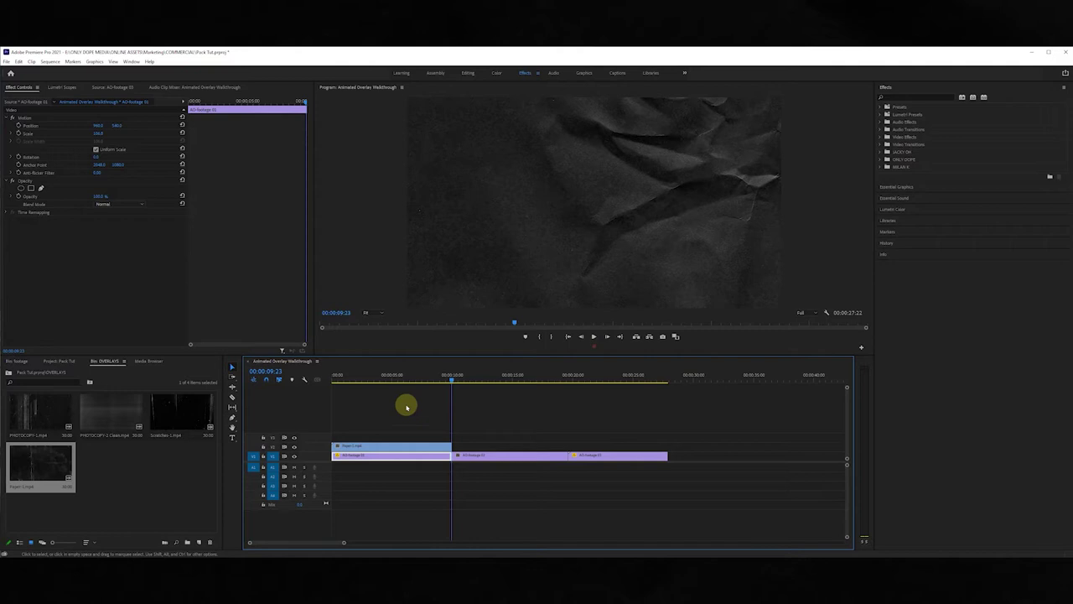
left_click(395, 375)
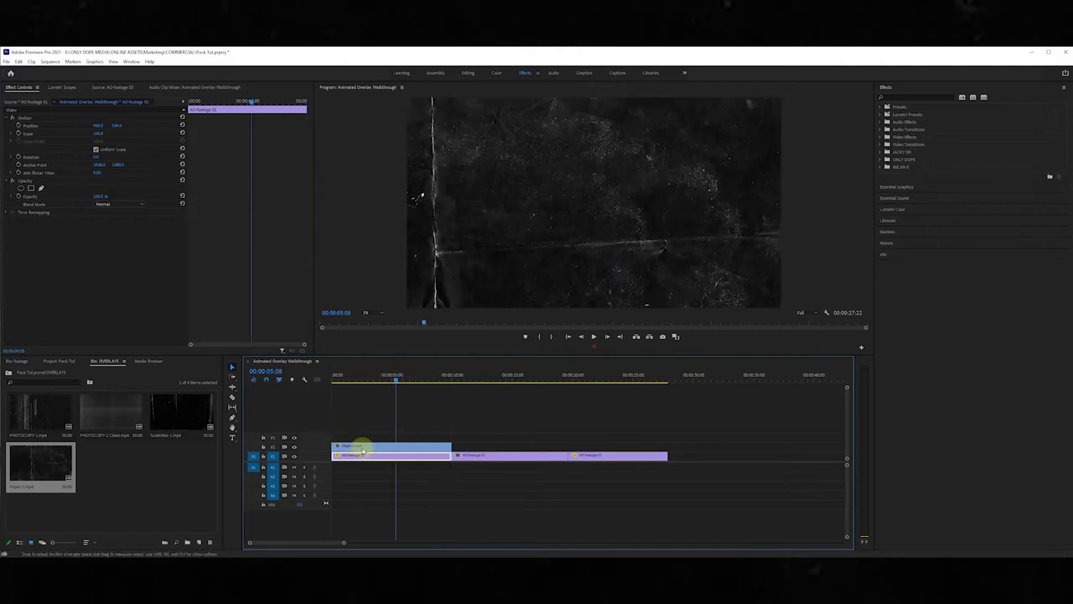
left_click(363, 451)
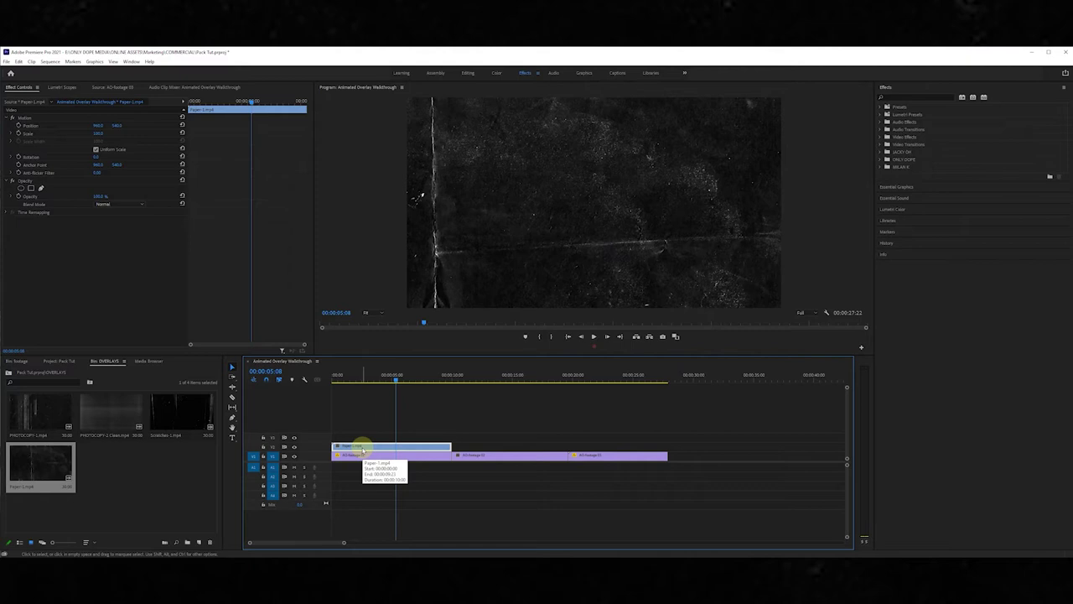
right_click(363, 450)
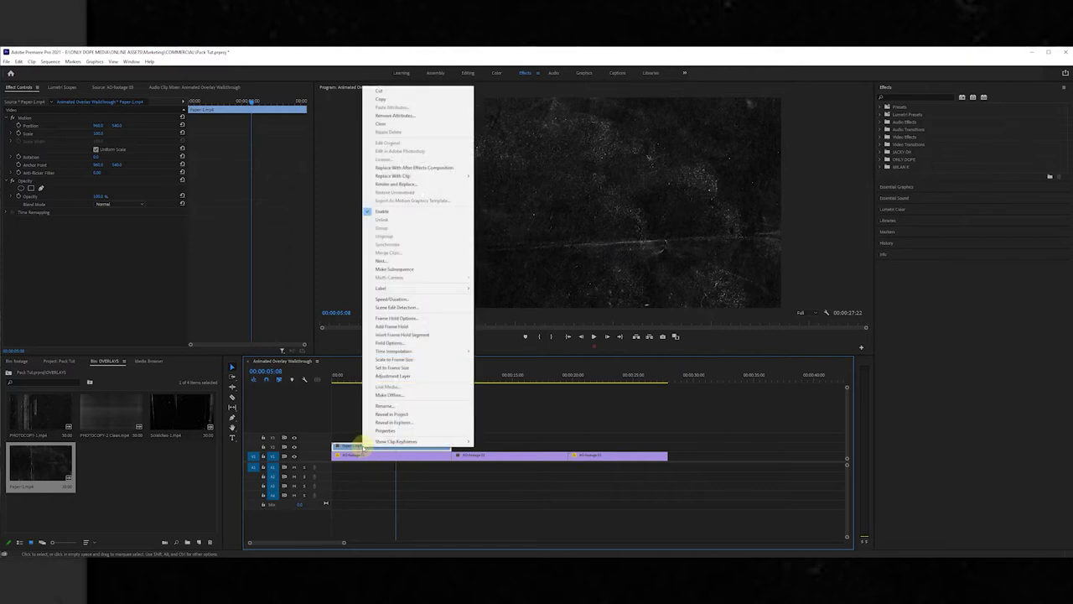
left_click(402, 362)
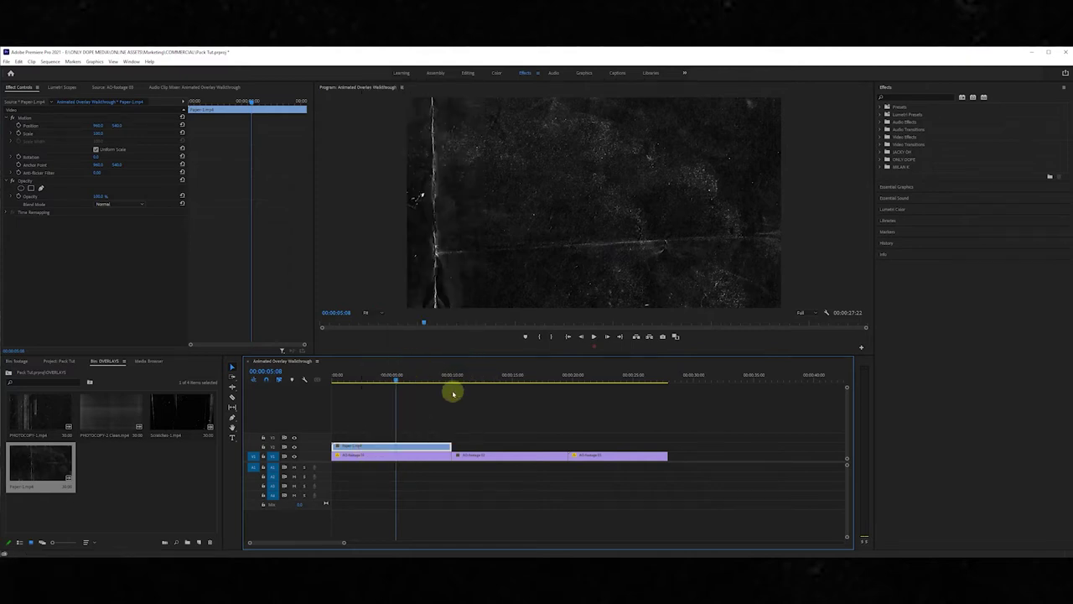
Try the Lighten, Screen, Linear Dodge (Add), Overlay and Soft Light blend modes on the paper overlay.
left_click_drag(378, 378, 340, 397)
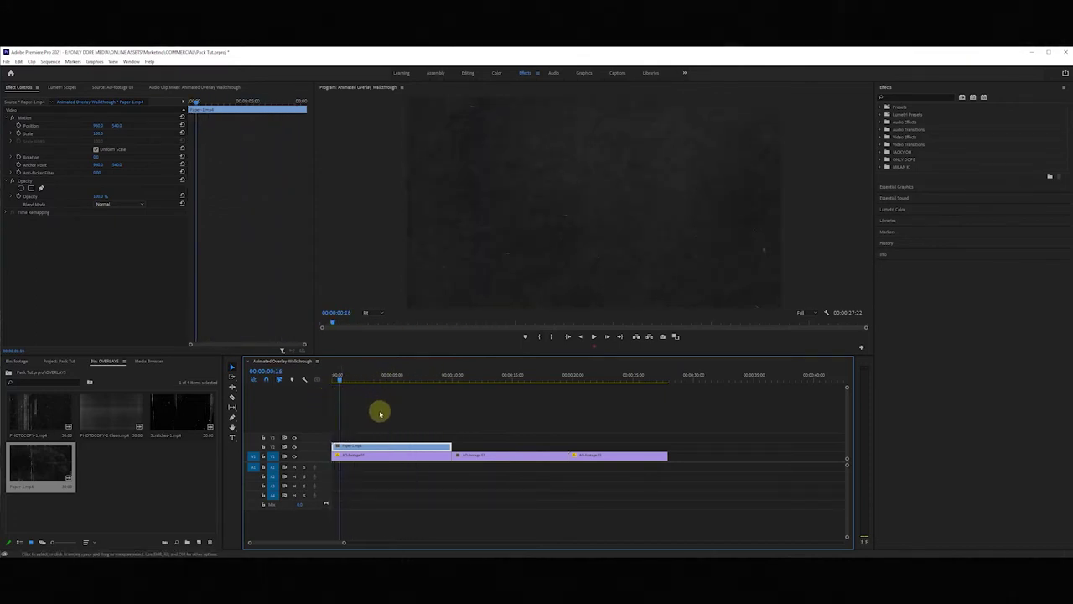
left_click(117, 205)
left_click(117, 274)
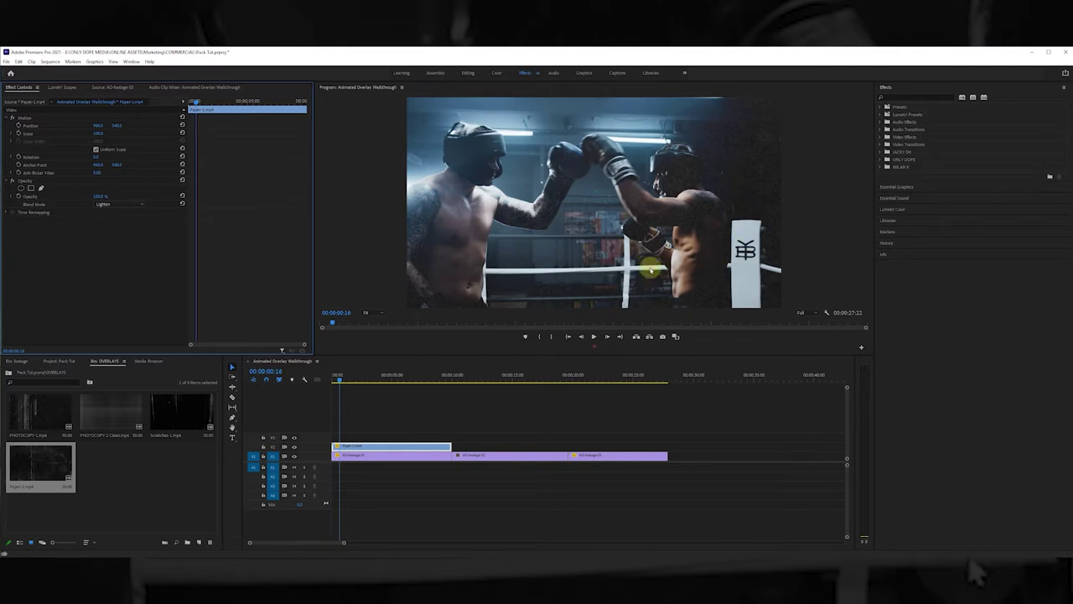
left_click(122, 205)
left_click(106, 280)
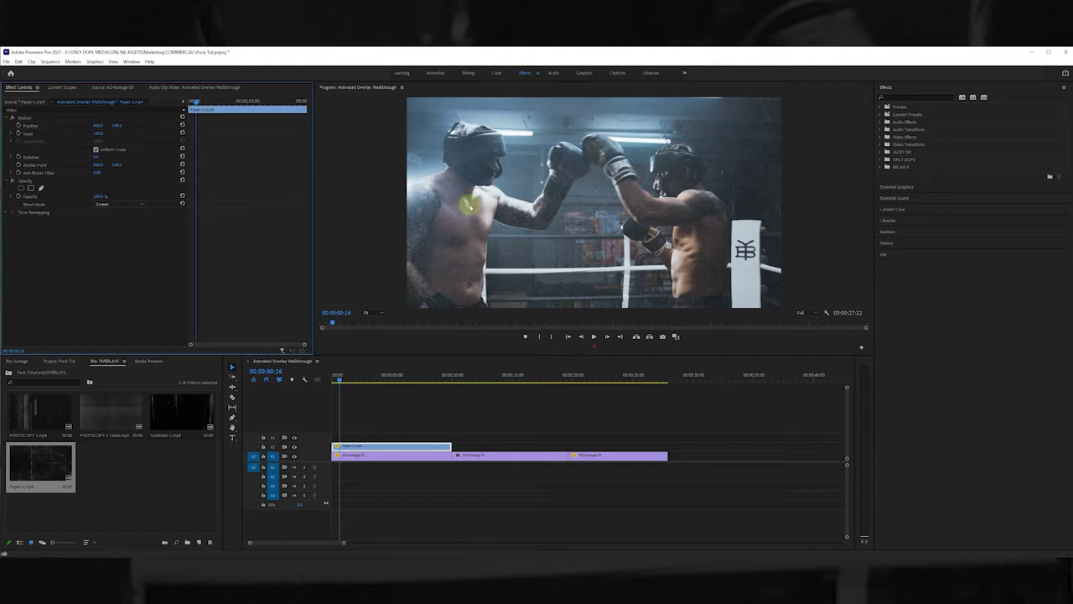
left_click(108, 204)
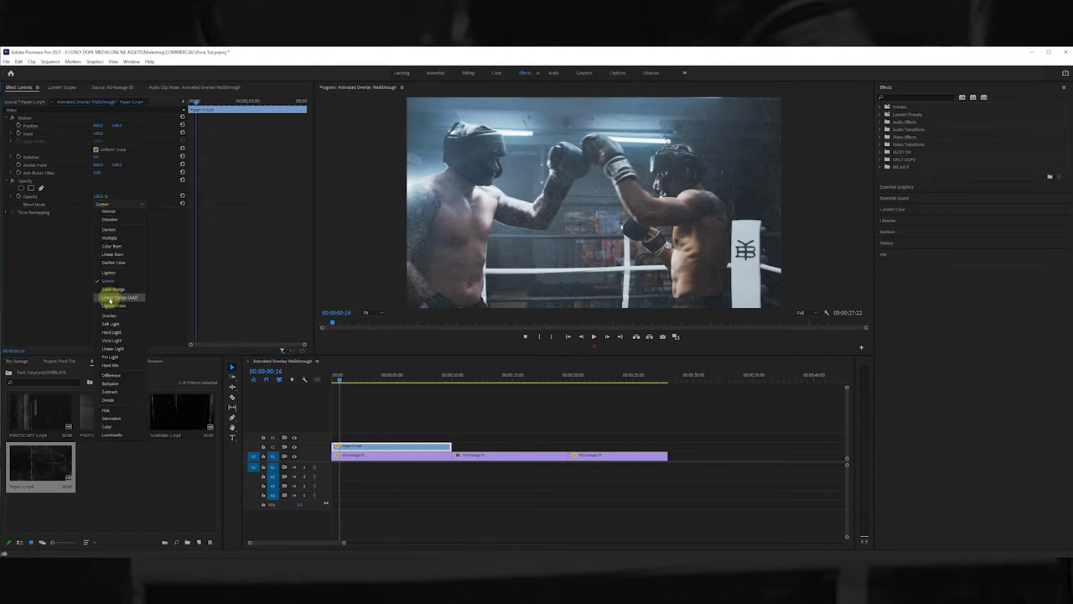
left_click(109, 296)
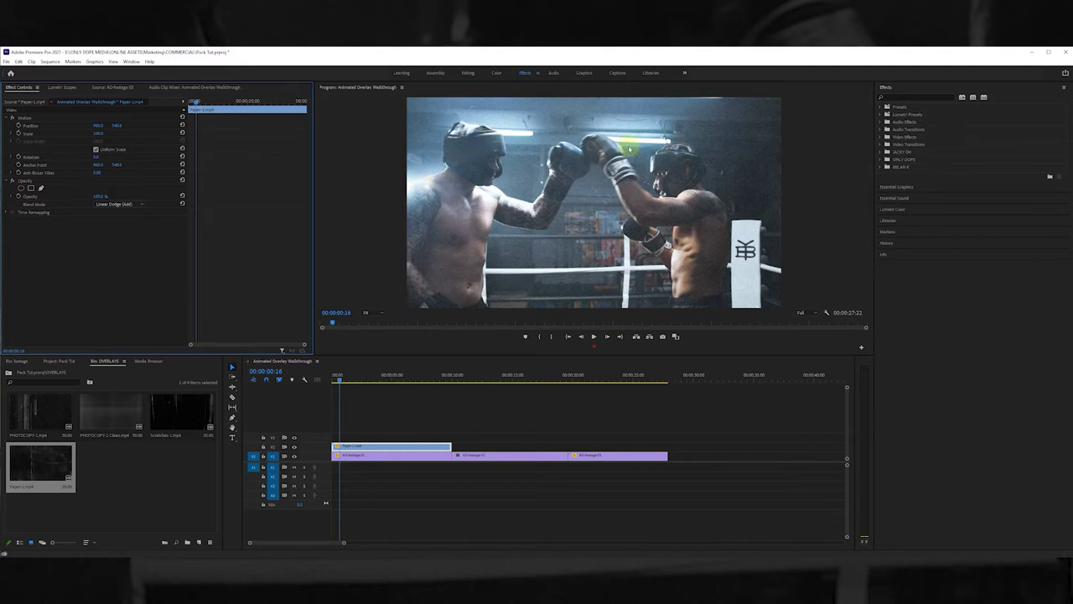
left_click(102, 203)
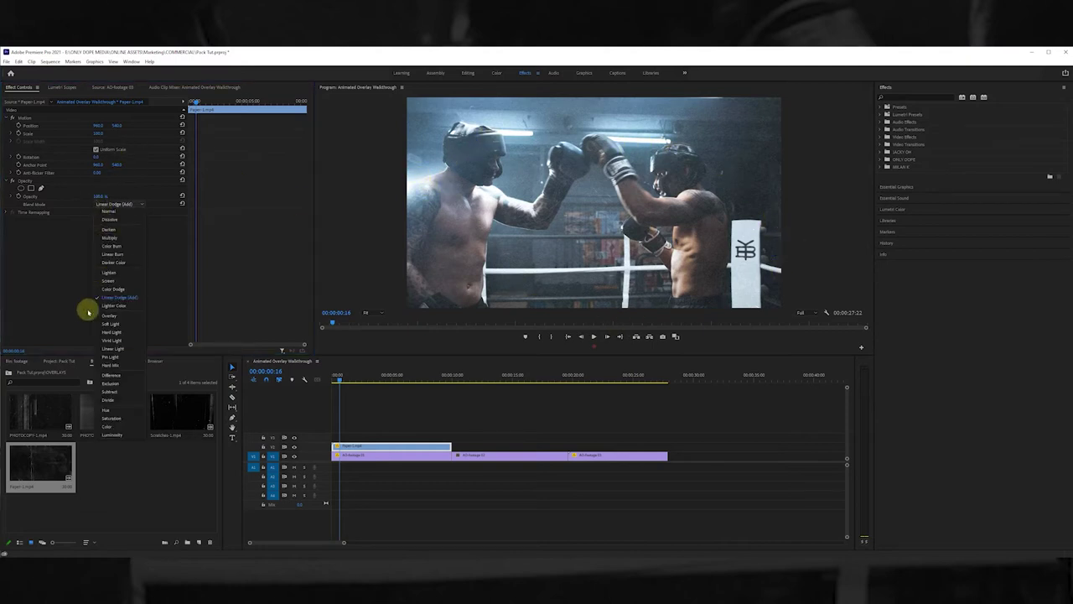
left_click(111, 317)
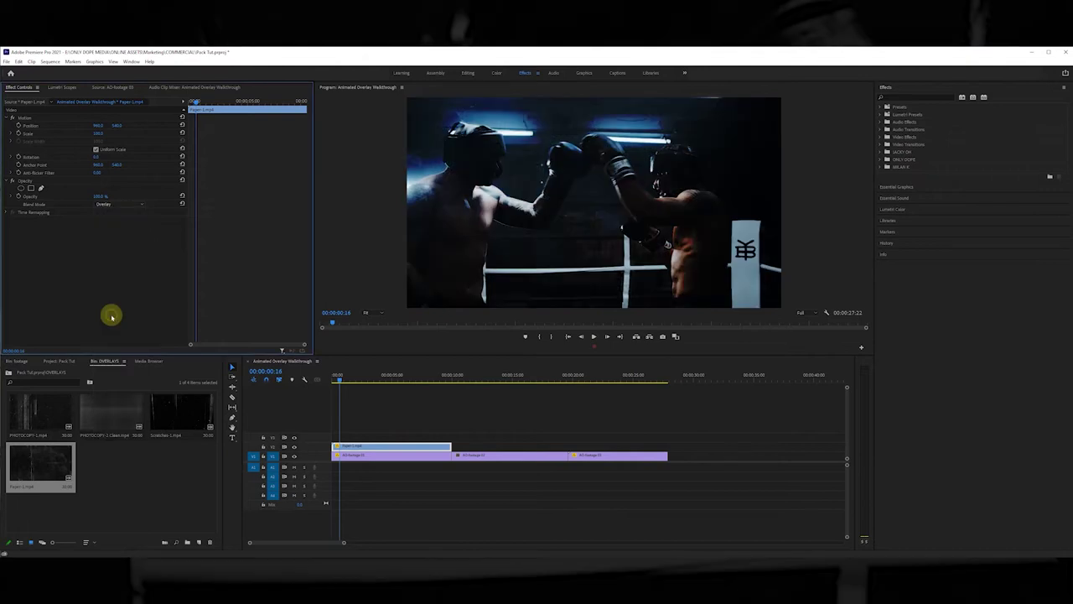
left_click(117, 204)
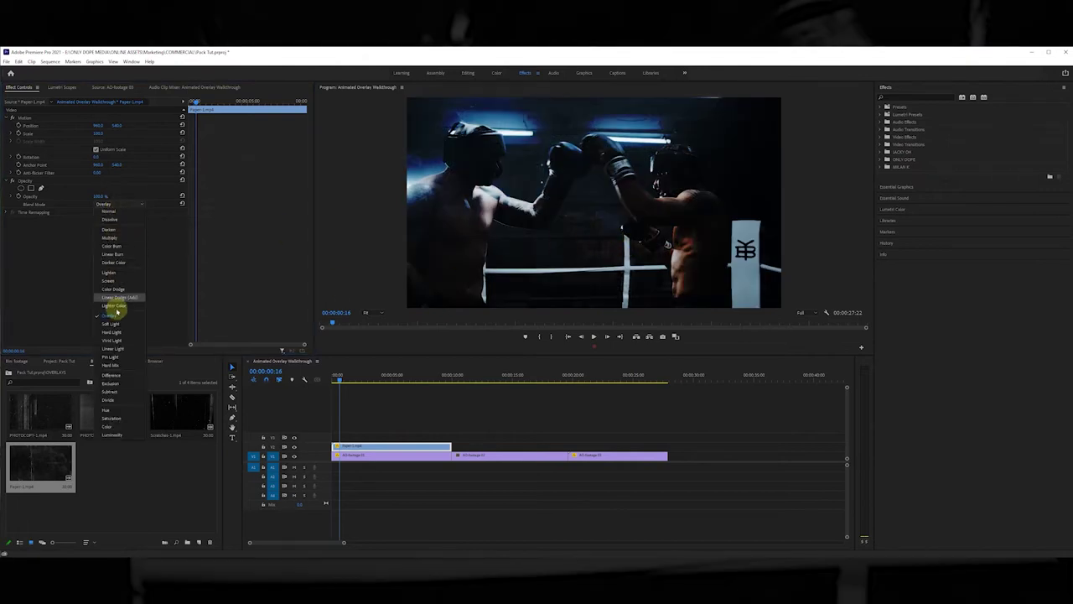
left_click(118, 327)
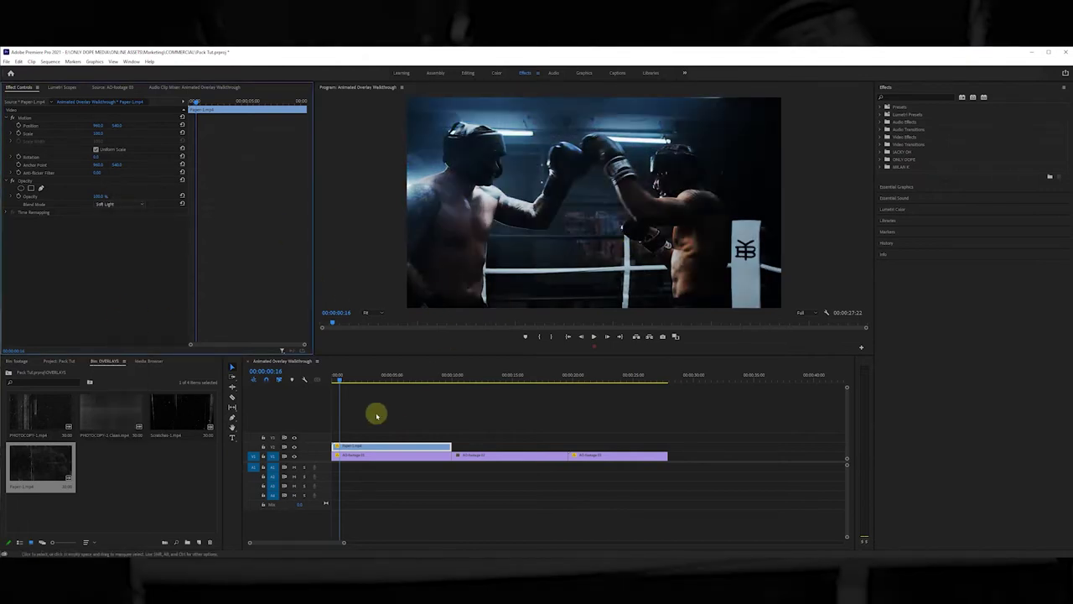
Compare Lighten again, then settle on Screen blending and preview it from the start.
left_click_drag(343, 376, 386, 360)
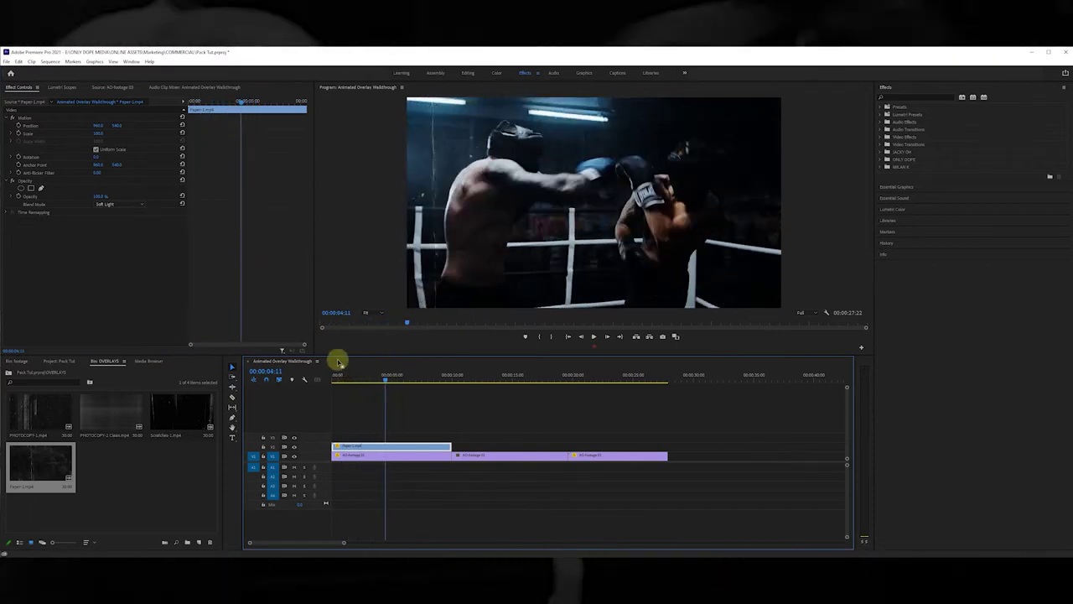
left_click(120, 204)
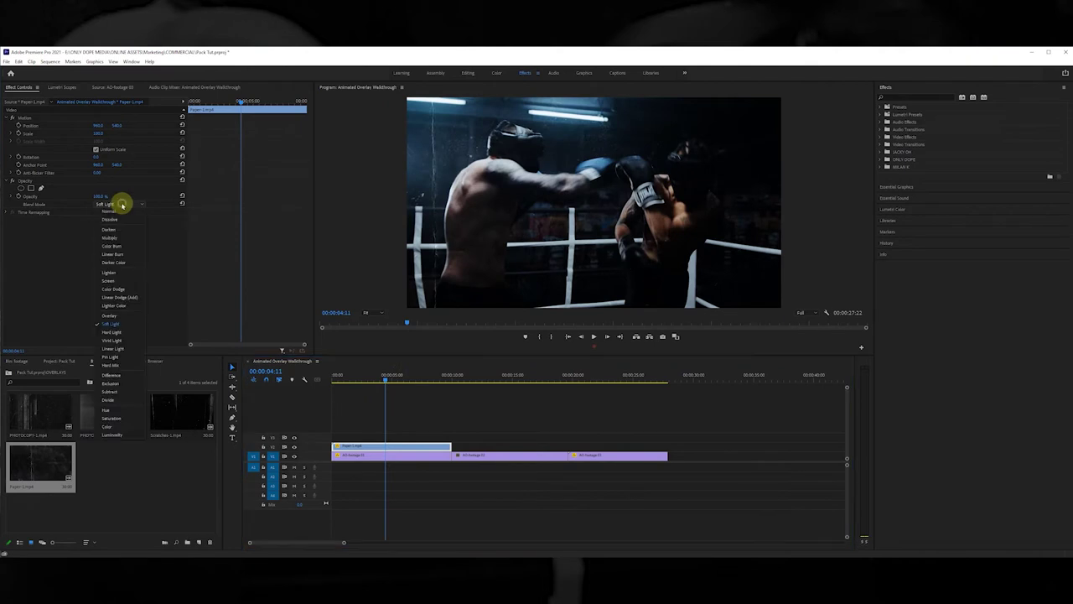
left_click(124, 275)
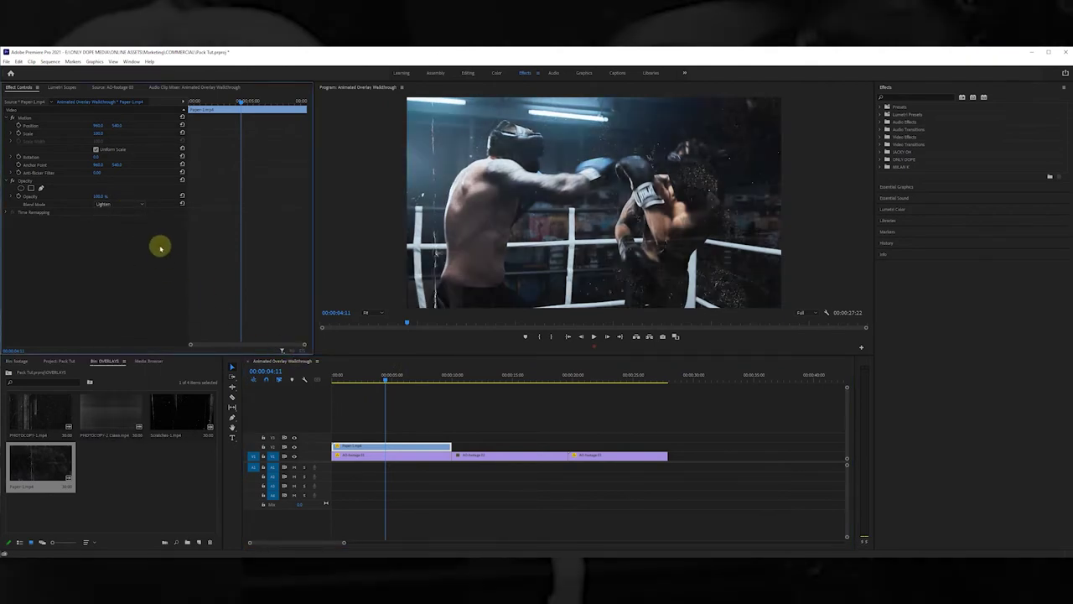
mouse_move(388, 382)
left_mouse_down()
mouse_move(364, 376)
mouse_move(384, 376)
left_mouse_up()
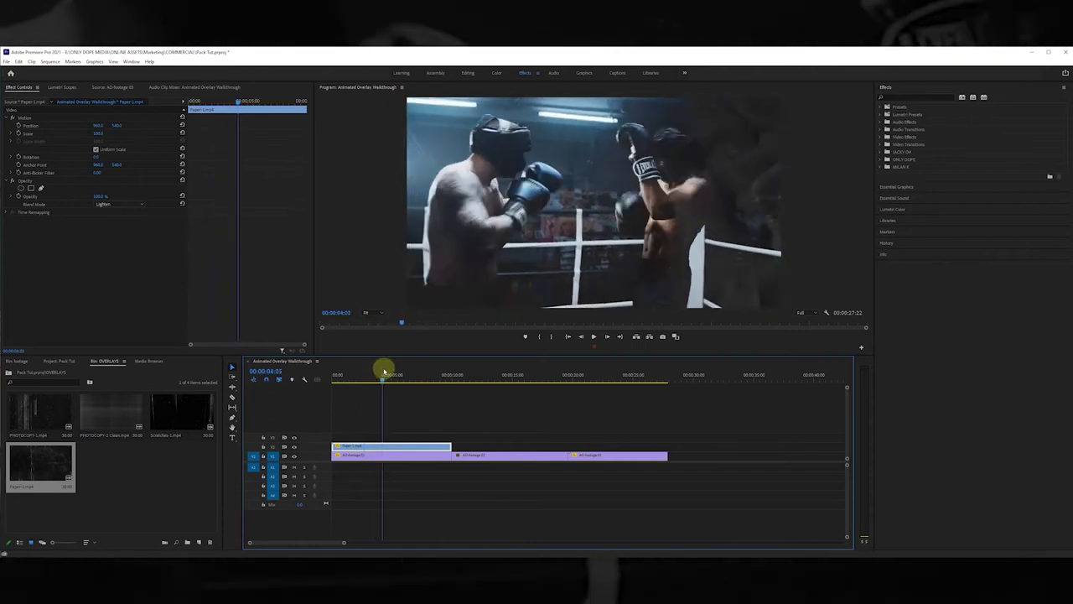
left_click(103, 204)
left_click(106, 276)
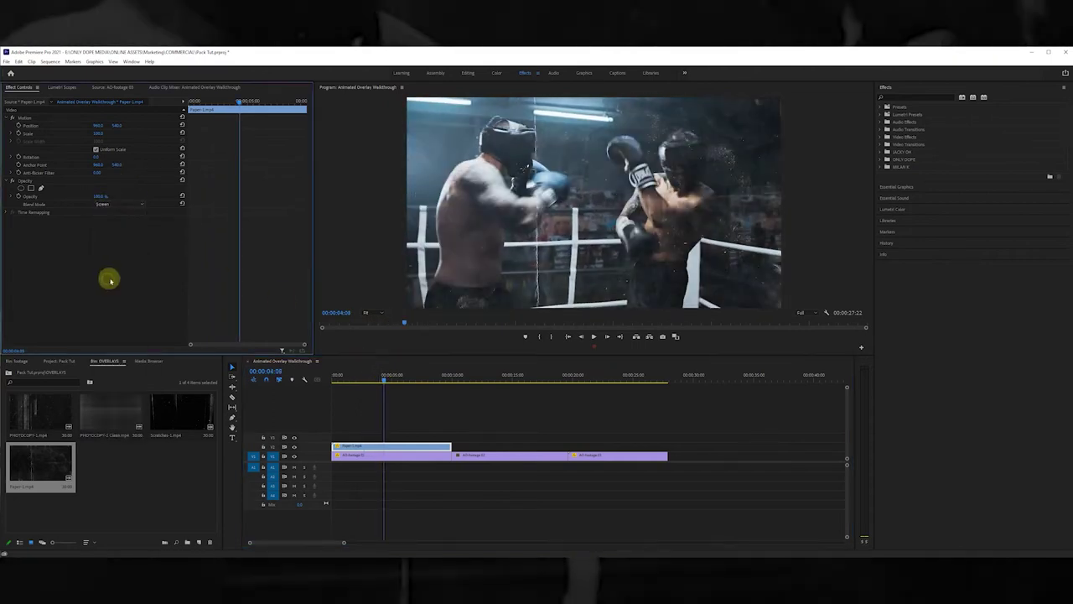
left_click_drag(340, 376, 442, 376)
From the Animated bin, place Dollar Sign.mov on track V3 above the footage.
left_click(455, 411)
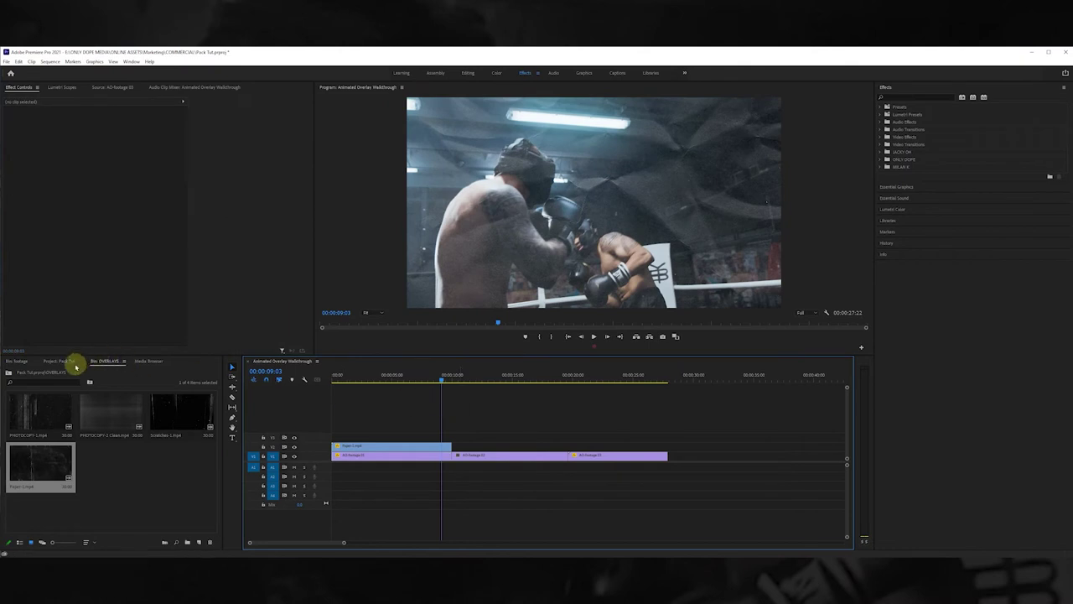
left_click(76, 366)
left_click(184, 414)
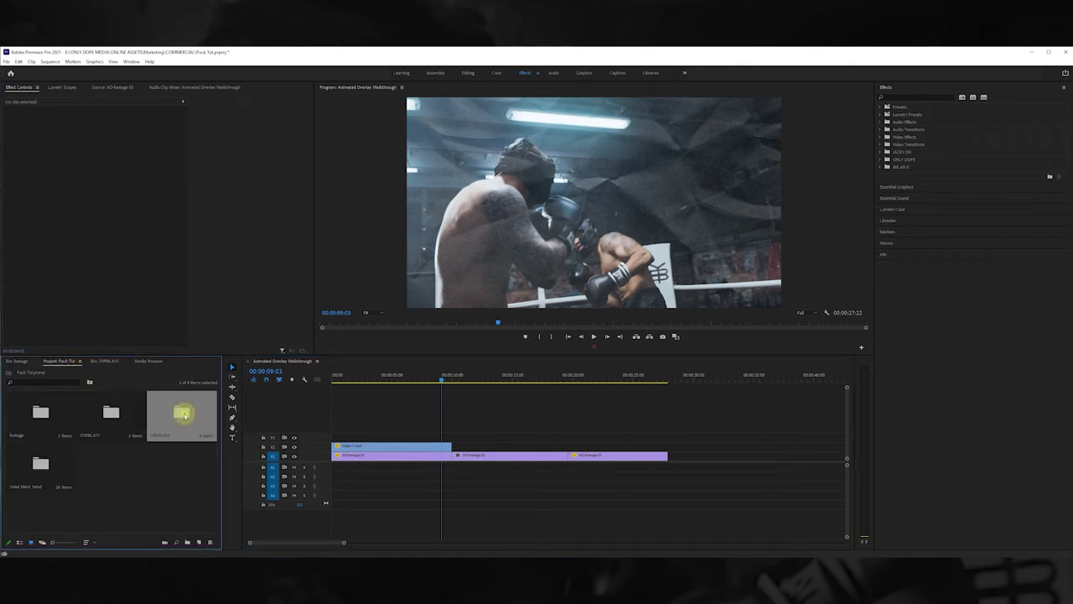
double_click(183, 414)
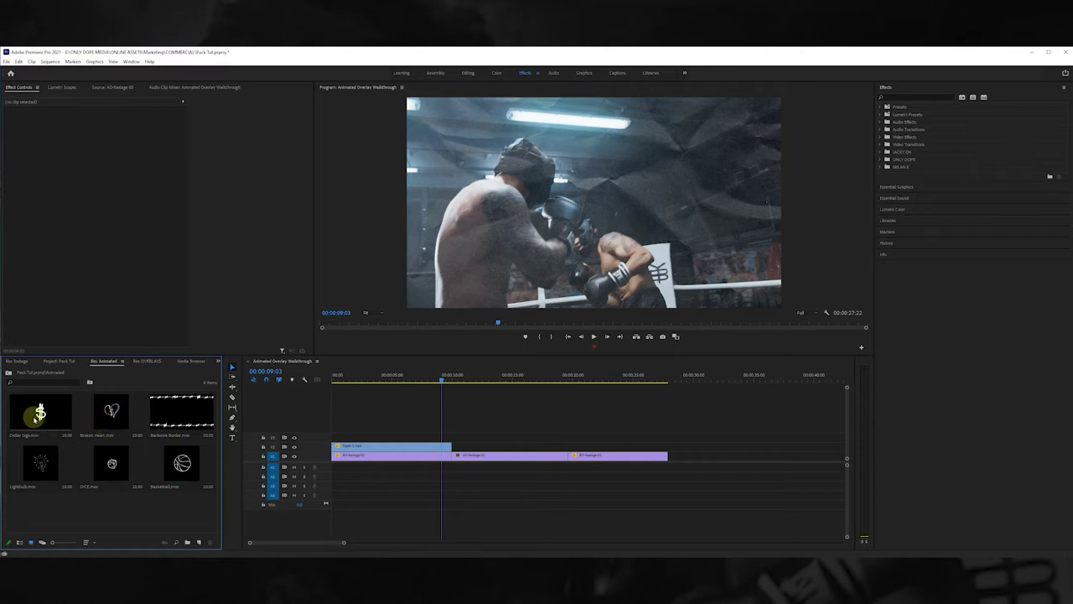
left_click_drag(37, 415, 420, 438)
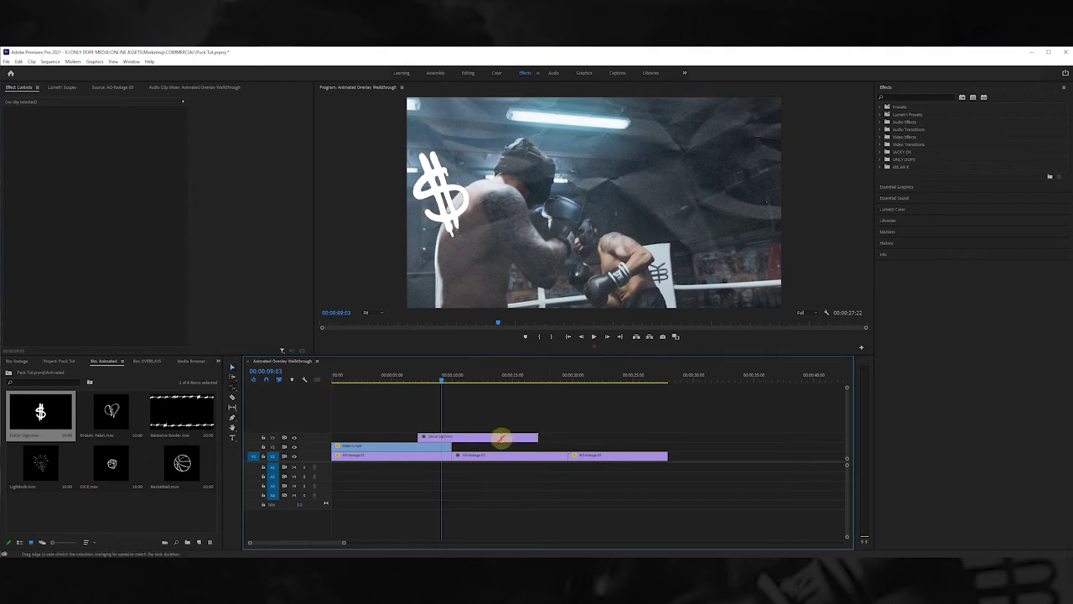
Rate-stretch the Dollar Sign clip shorter and move it to the playhead near 10 seconds.
left_click_drag(537, 437, 444, 437)
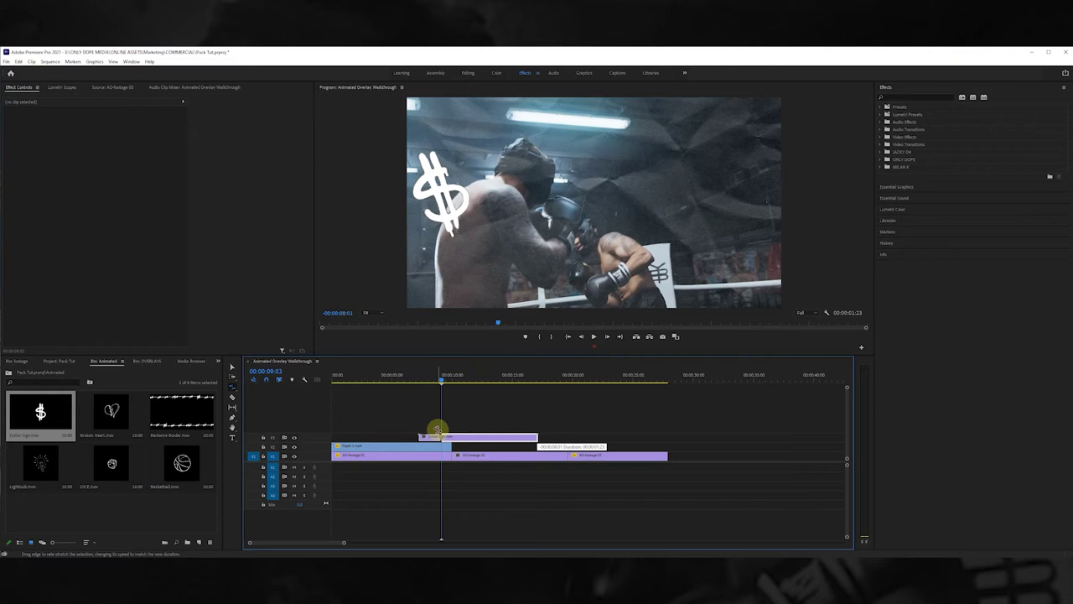
left_click_drag(436, 429, 449, 444)
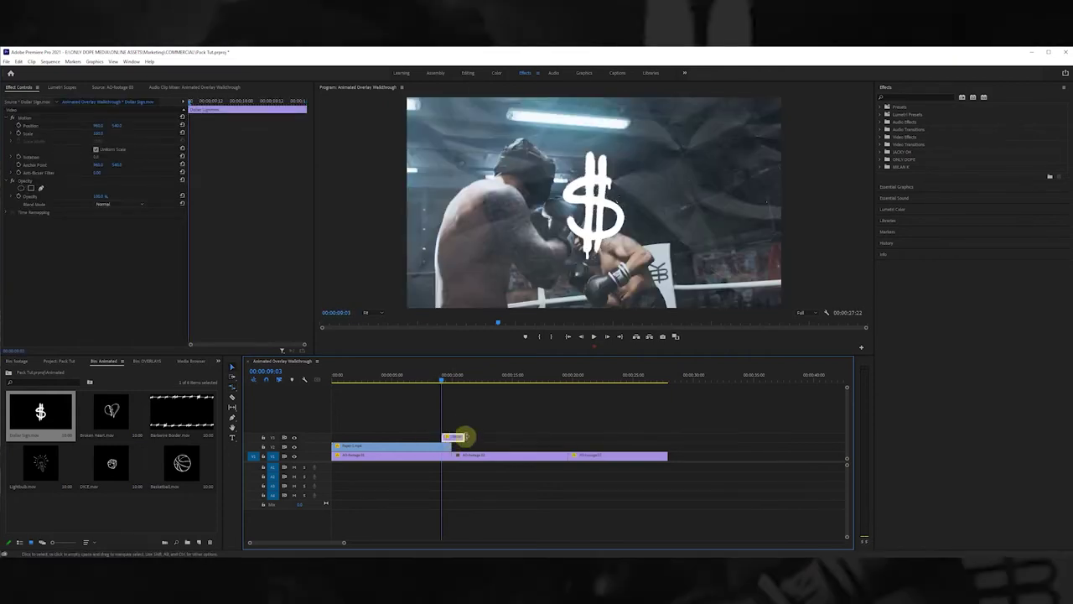
left_click(450, 436)
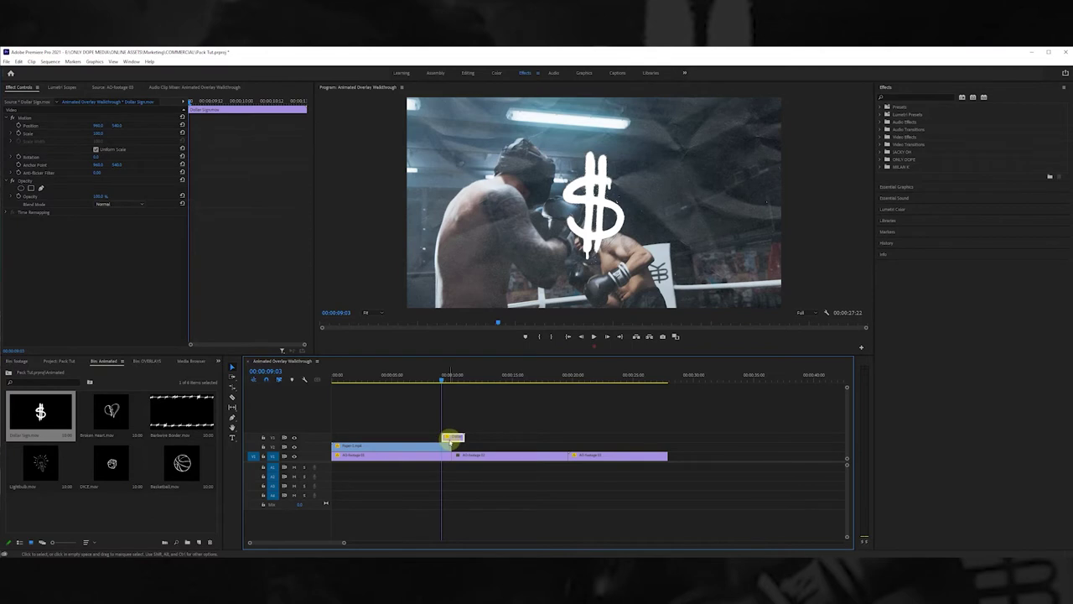
left_click_drag(452, 437, 462, 436)
left_click(474, 437)
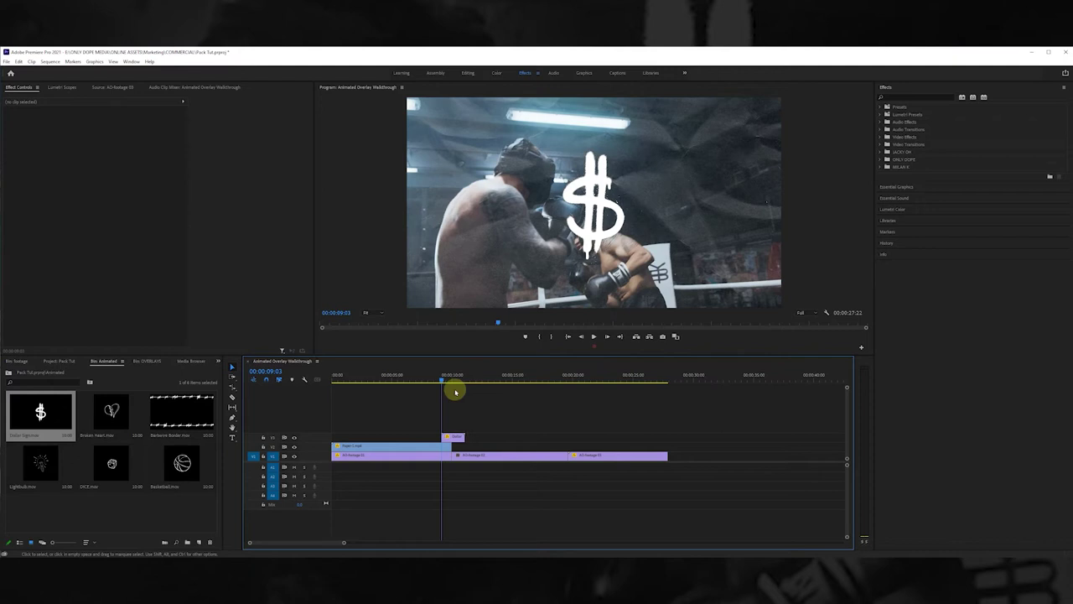
mouse_move(441, 377)
left_mouse_down()
mouse_move(424, 377)
mouse_move(469, 378)
mouse_move(427, 385)
mouse_move(475, 388)
mouse_move(427, 388)
mouse_move(443, 395)
left_mouse_up()
Place Barbwire Border.mov on V2 above the second footage clip, AO-footage 02.
key("space")
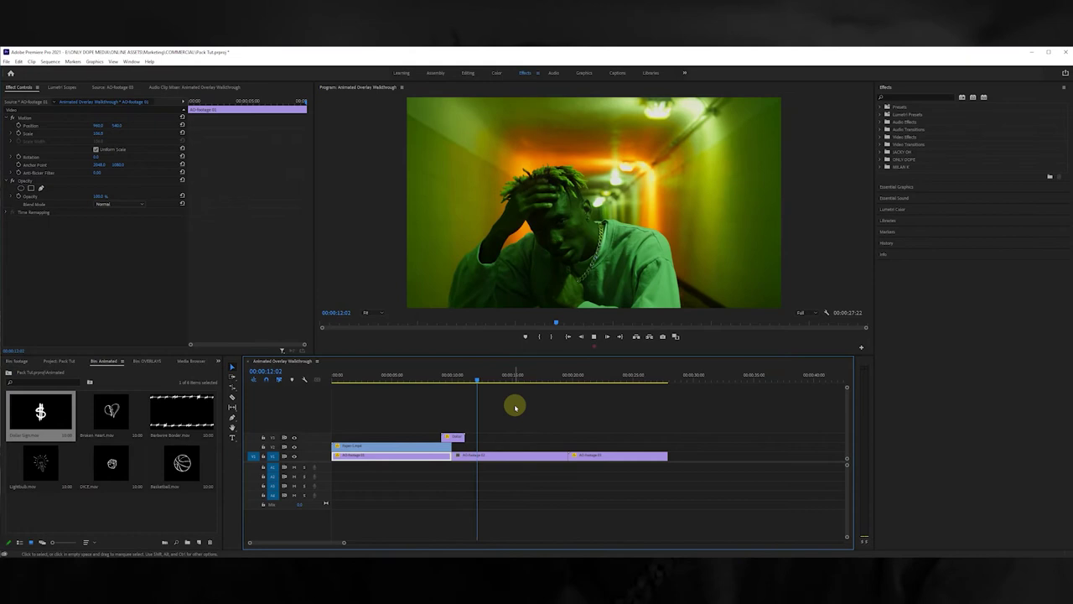
key("space")
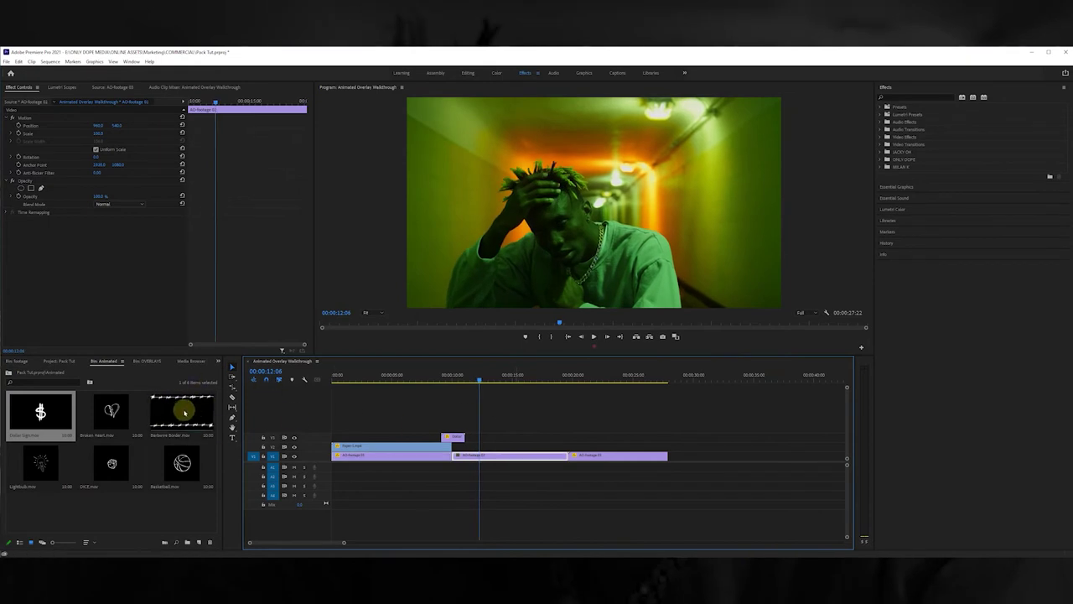
left_click_drag(176, 404, 459, 450)
left_click_drag(567, 444, 563, 445)
Play back the bordered hallway section and reselect the Barbwire Border clip.
left_click(498, 448)
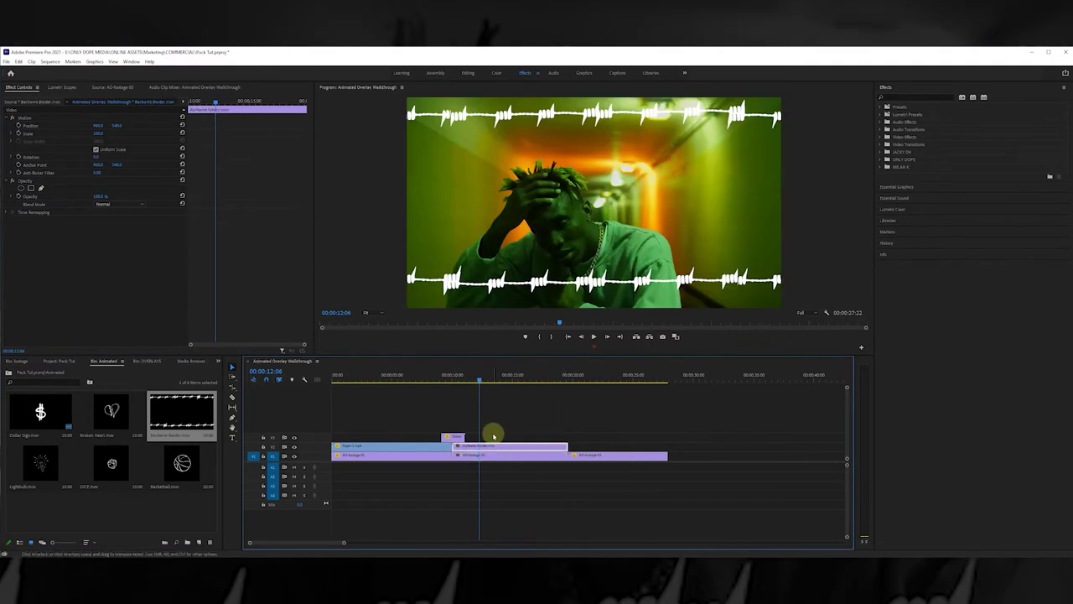
key("space")
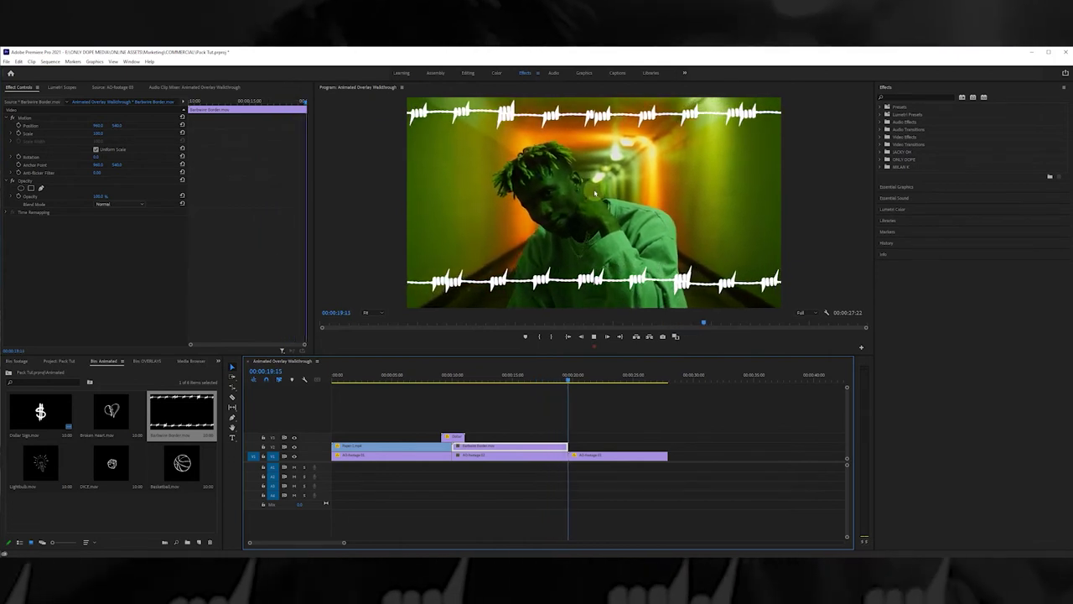
key("space")
left_click(618, 292)
left_click(495, 379)
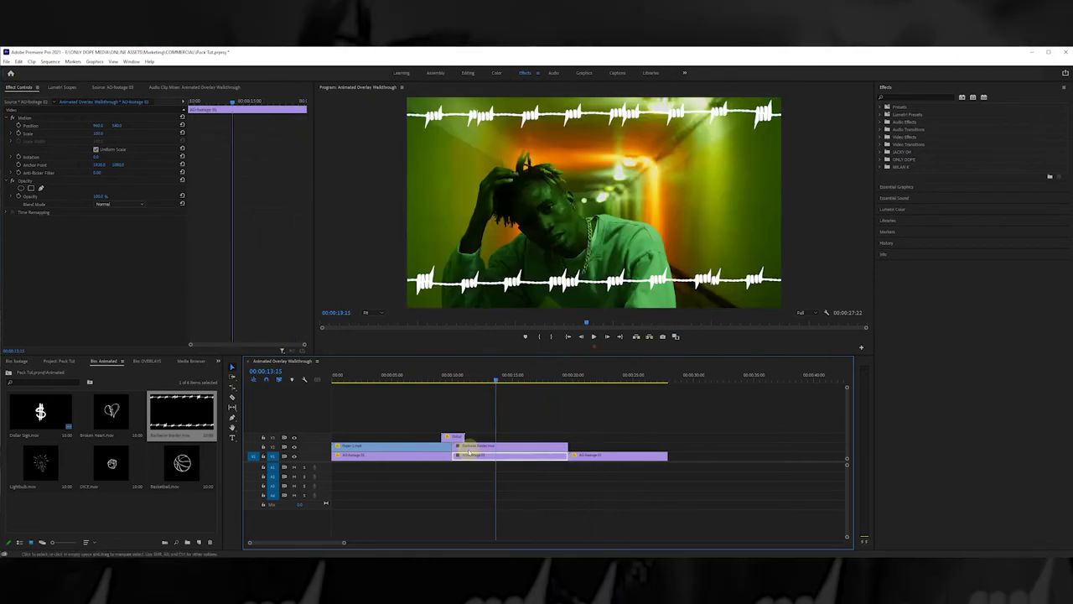
left_click(477, 448)
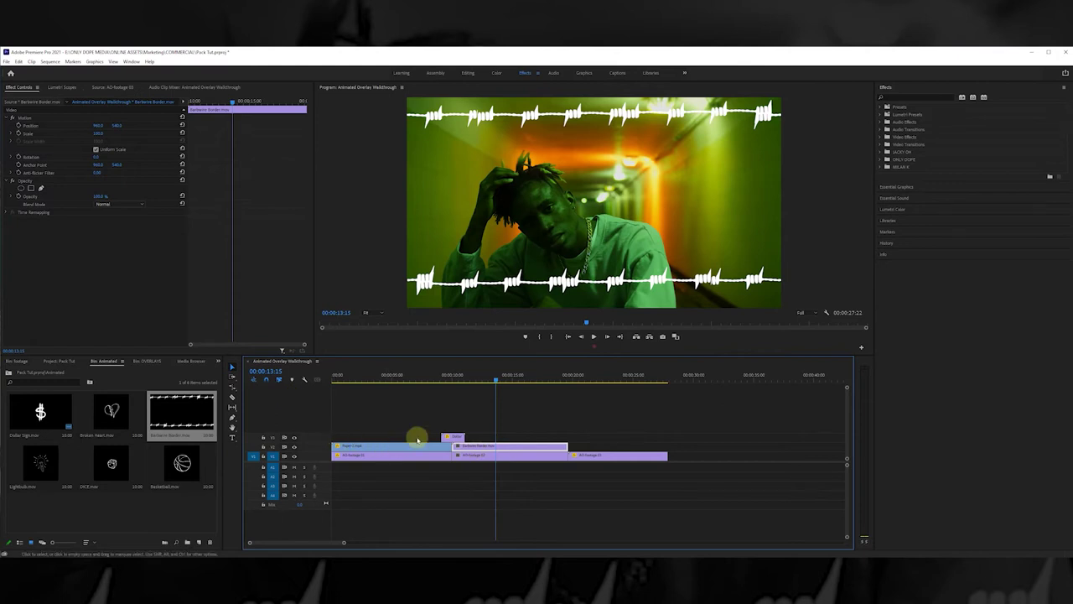
Apply the Tint effect to the Barbwire Border clip.
left_click(924, 96)
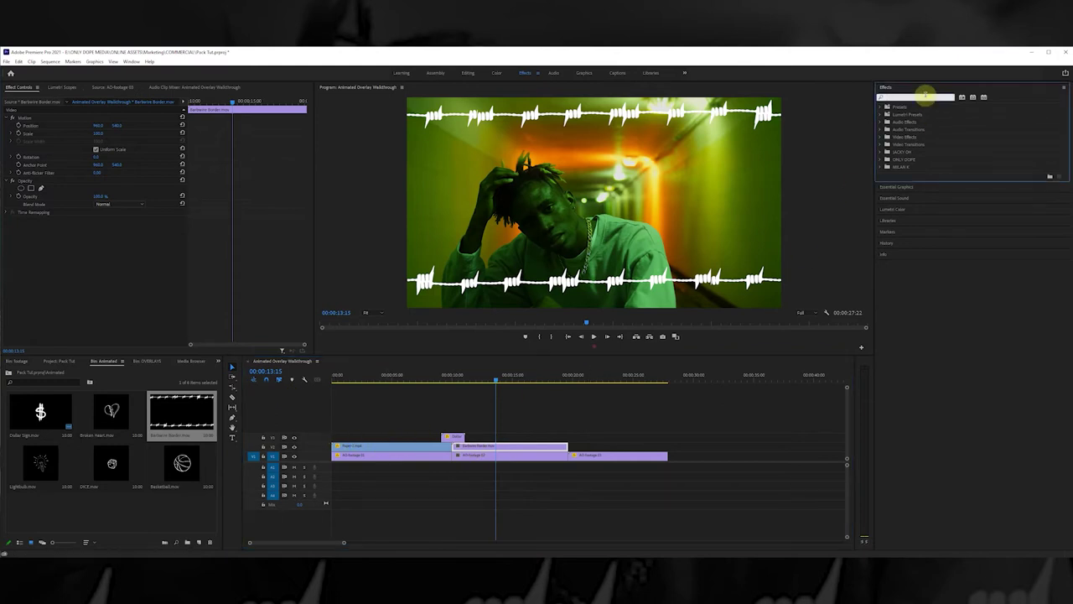
type("tint")
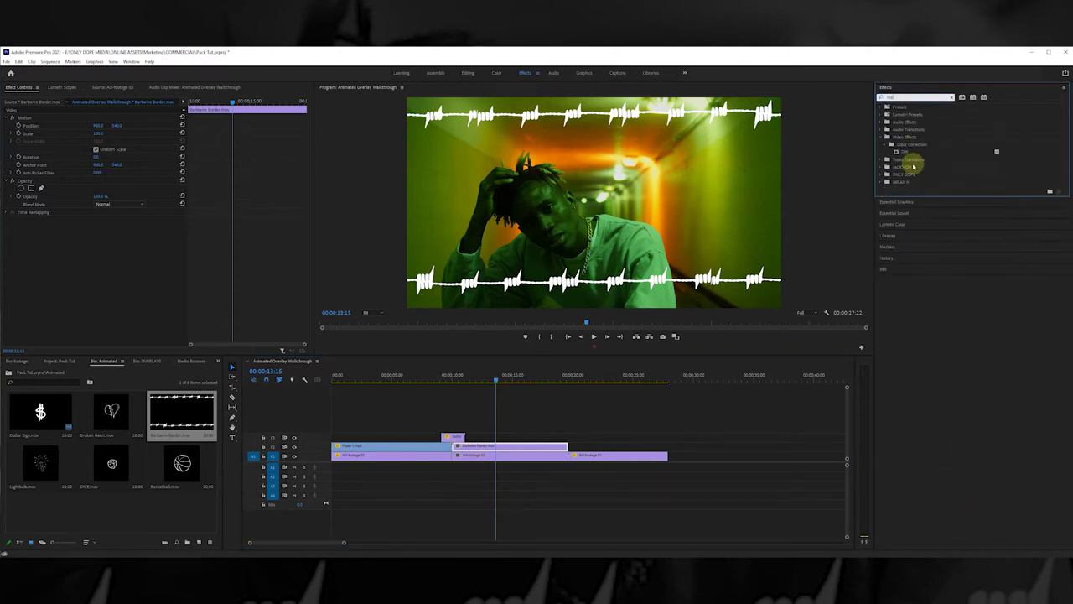
left_click(914, 151)
left_click_drag(834, 209, 493, 445)
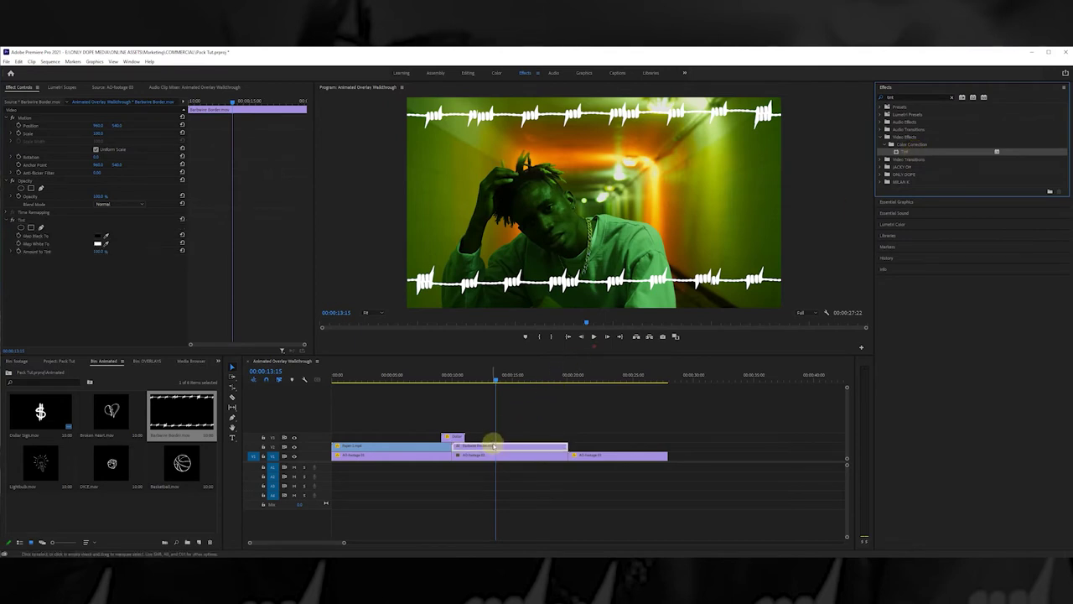
Set Tint's Map White To colour to bright green, after trying red, and preview it.
left_click(97, 243)
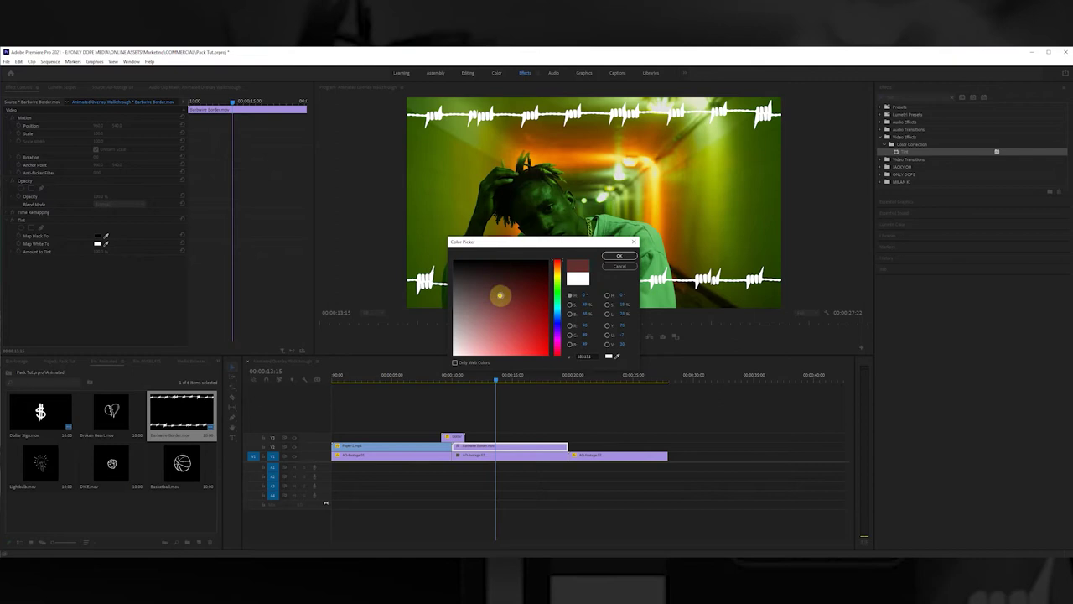
left_click(550, 355)
left_click(606, 255)
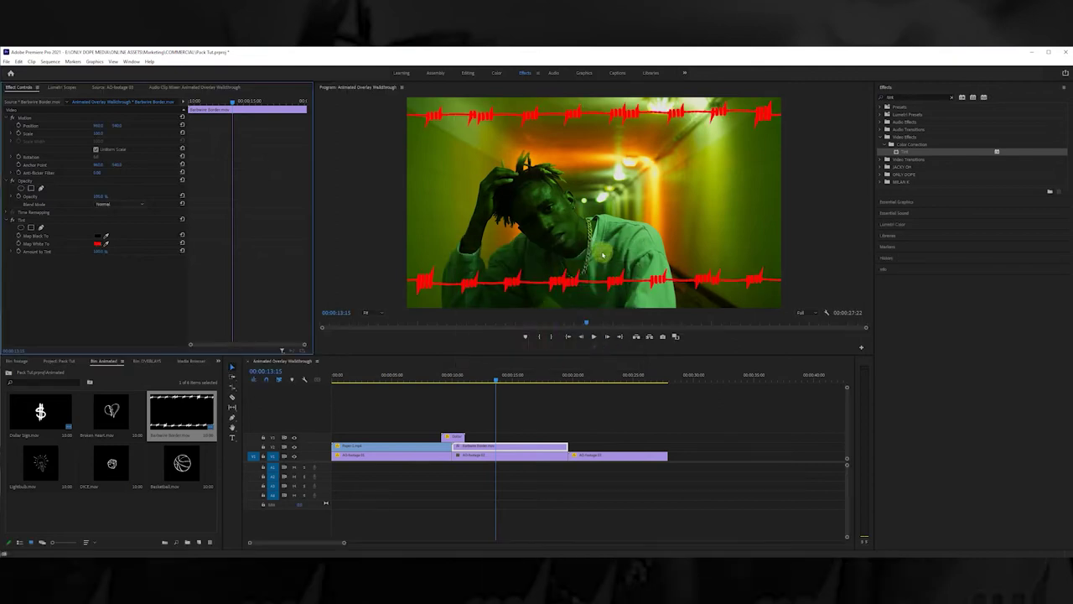
left_click(98, 243)
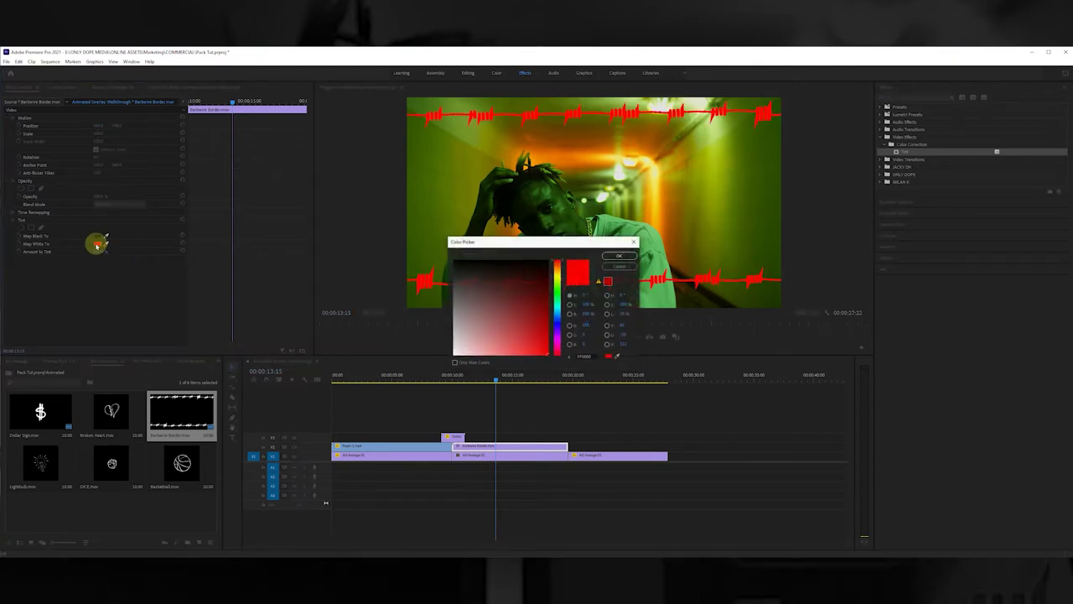
left_click(558, 285)
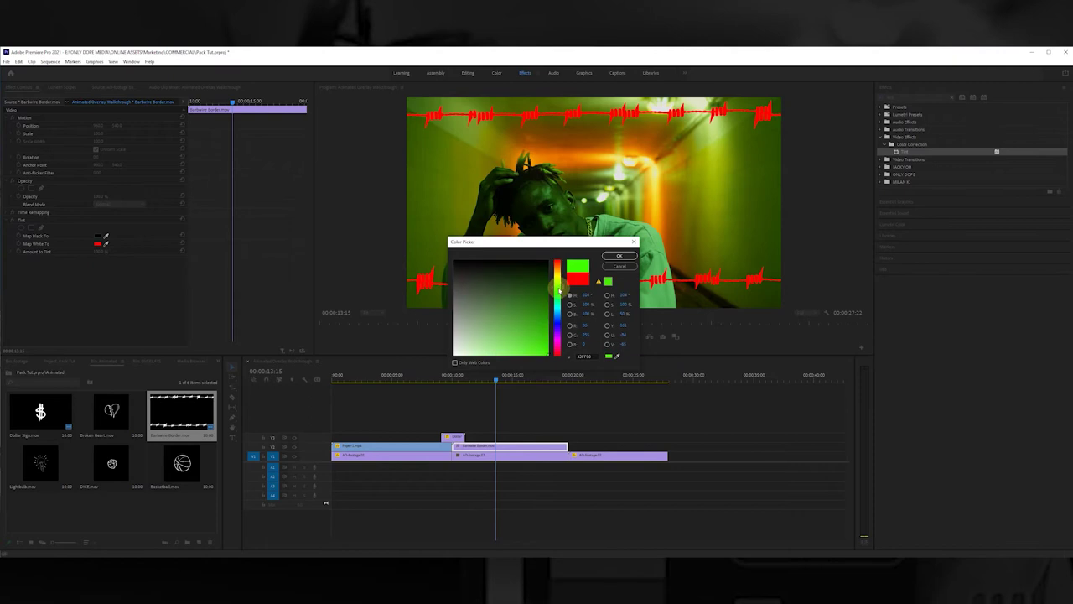
left_click(606, 256)
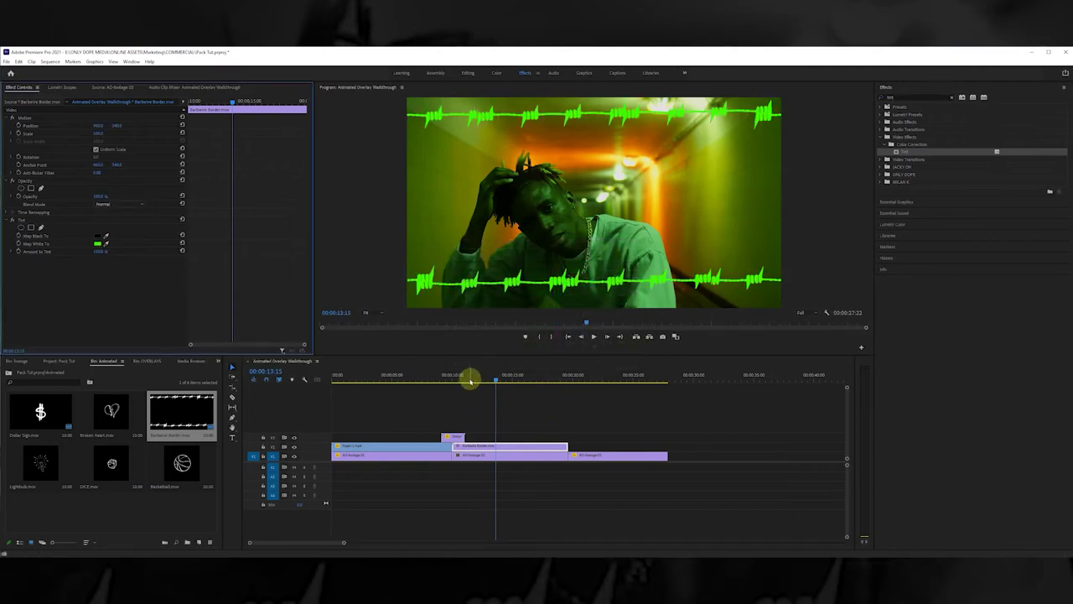
left_click_drag(470, 380, 525, 386)
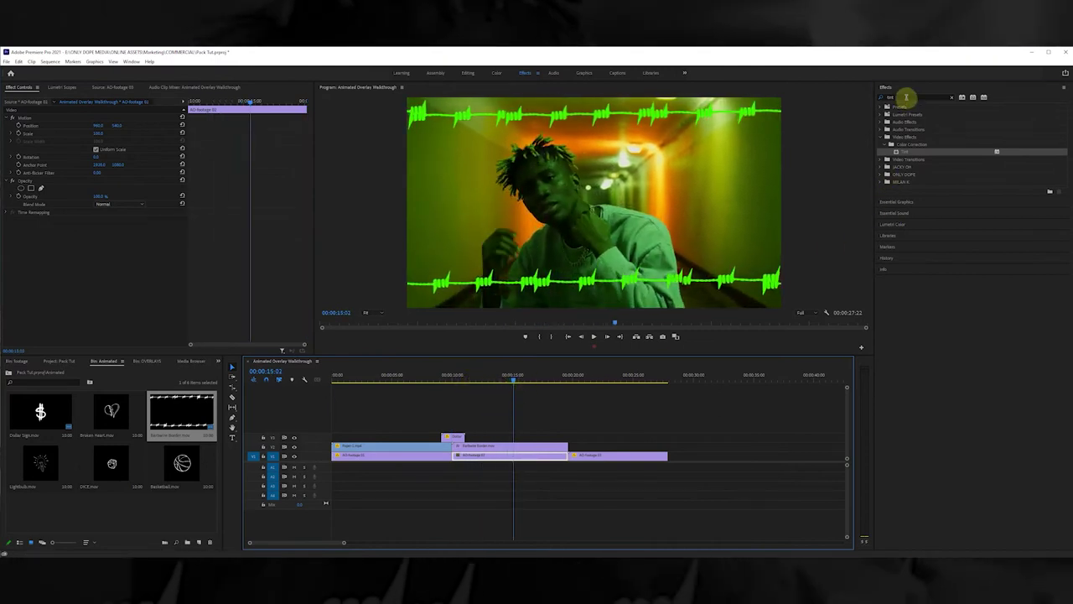
Apply Color Balance (HLS) to the border clip and shift its Hue.
left_click(905, 97)
type("hls")
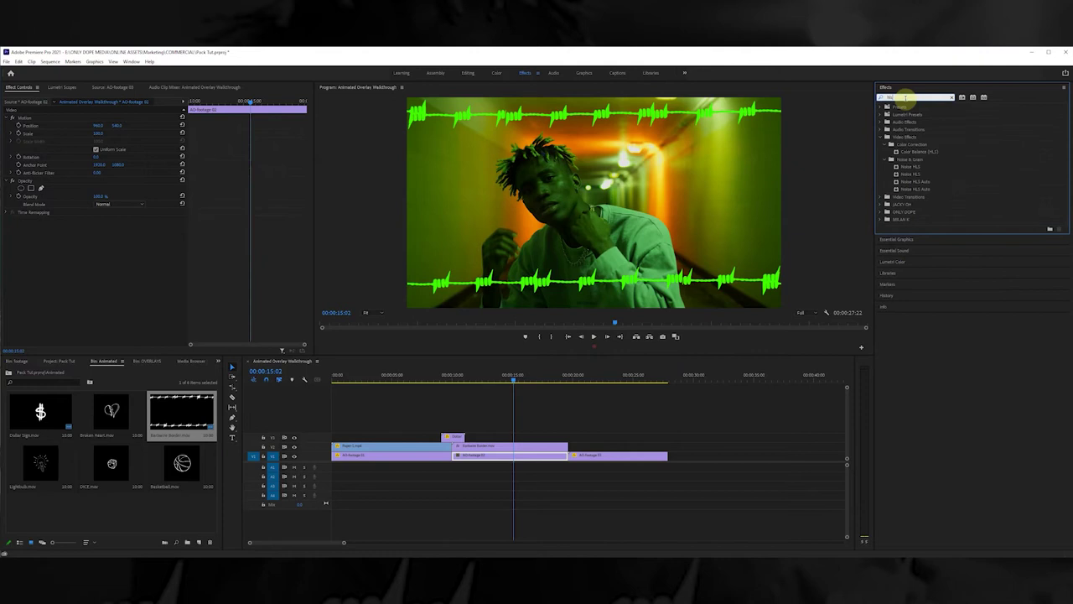
left_click_drag(918, 150, 104, 283)
left_click(498, 445)
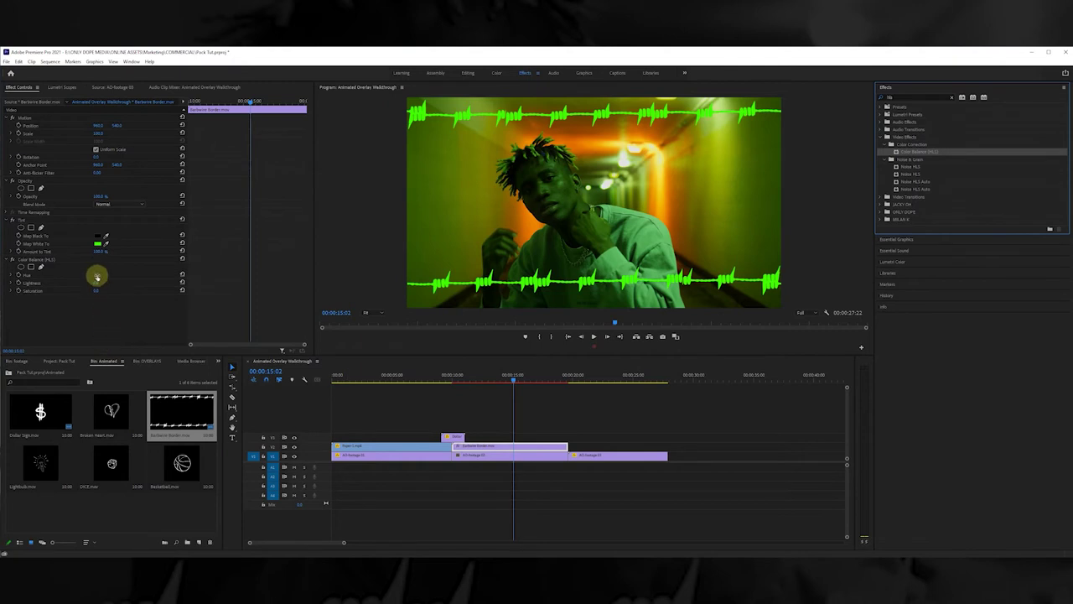
mouse_move(97, 277)
left_mouse_down()
mouse_move(251, 276)
mouse_move(100, 275)
left_mouse_up()
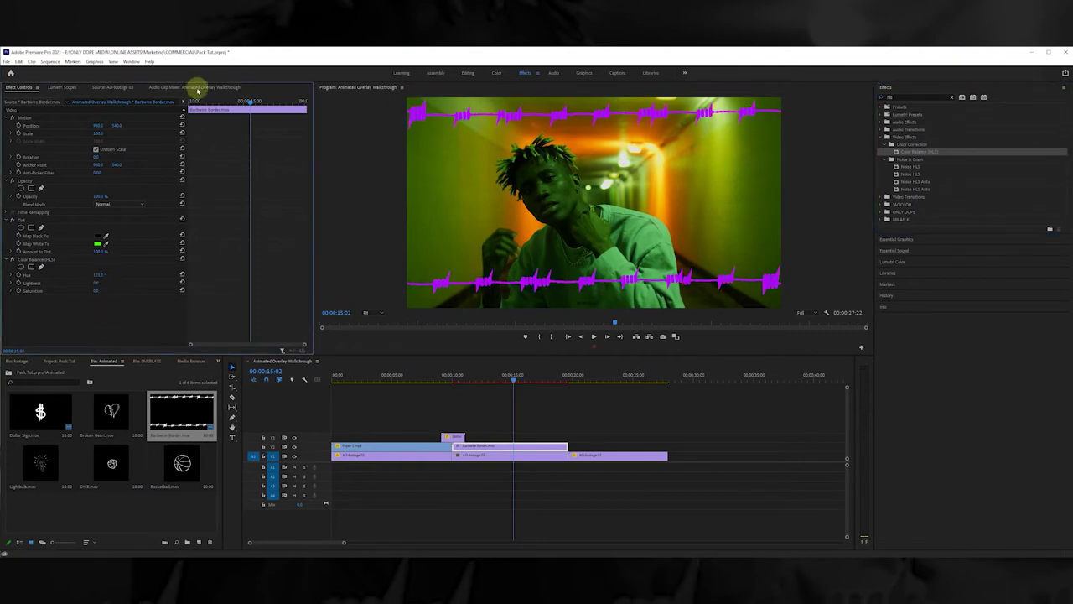
Keyframe the Hue at the border clip's start and end, then move into the basketball clip.
left_click(188, 100)
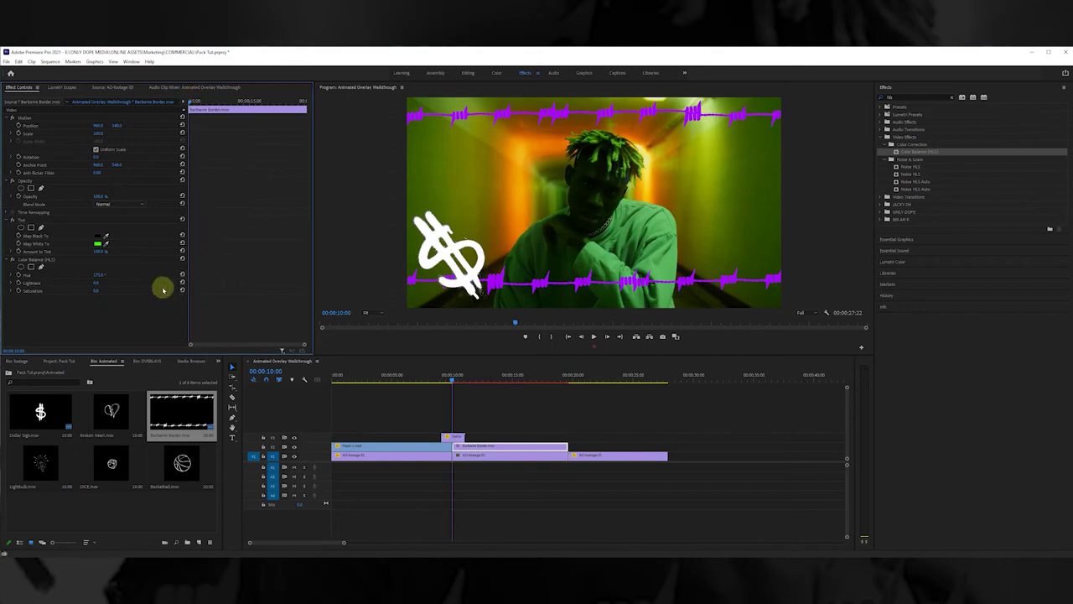
left_click(18, 275)
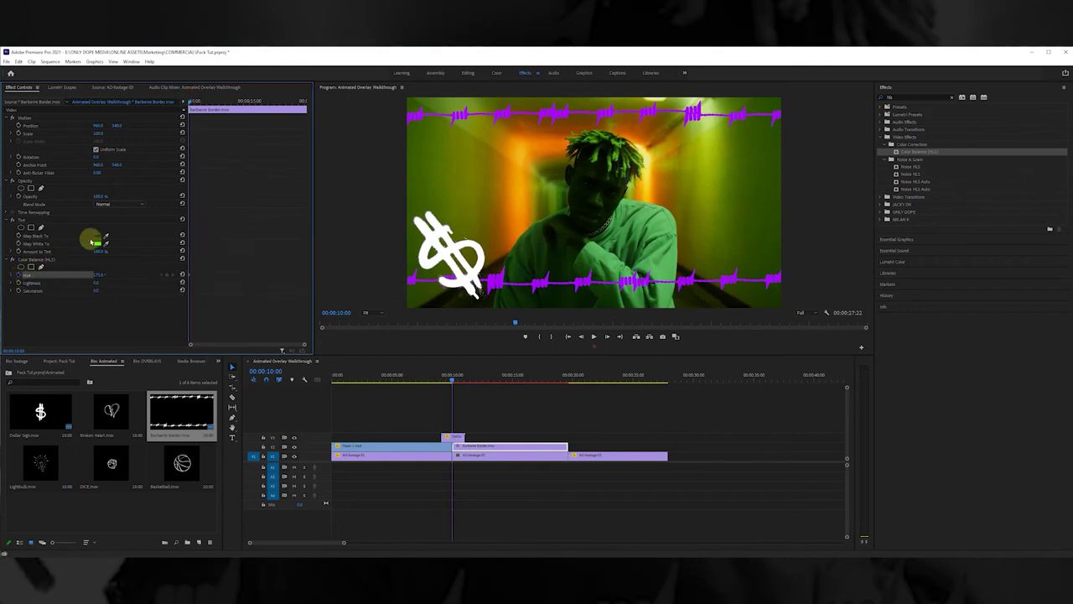
left_click(302, 101)
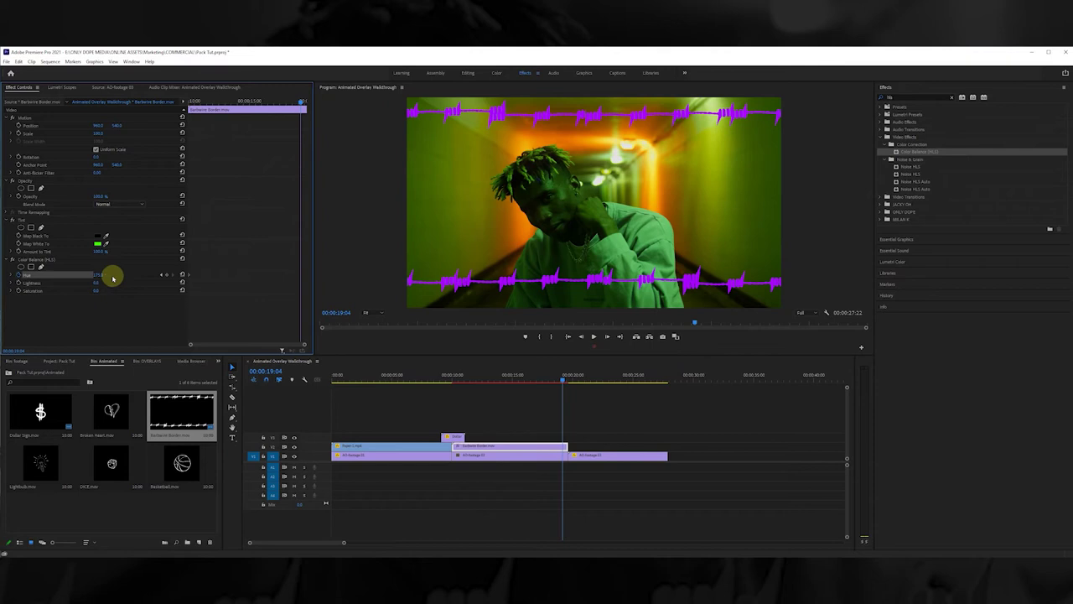
left_click_drag(99, 275, 307, 271)
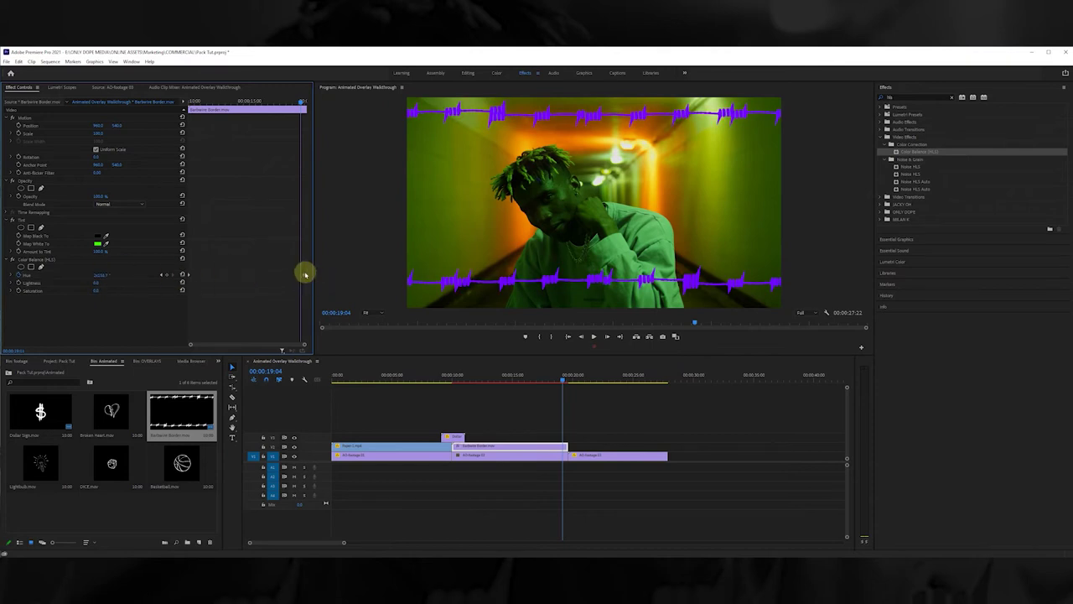
left_click(516, 399)
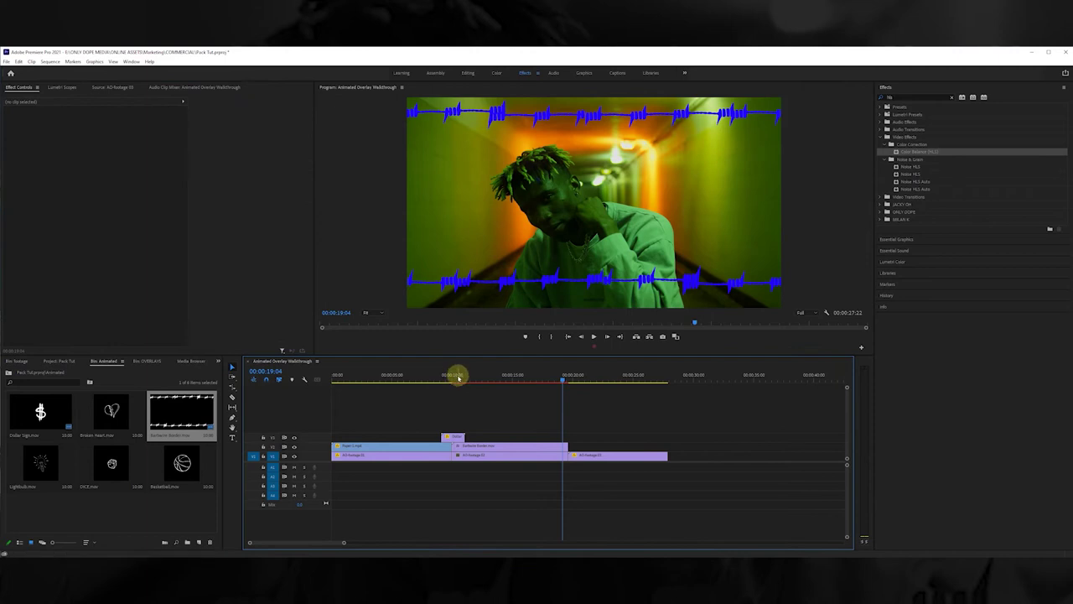
left_click(461, 378)
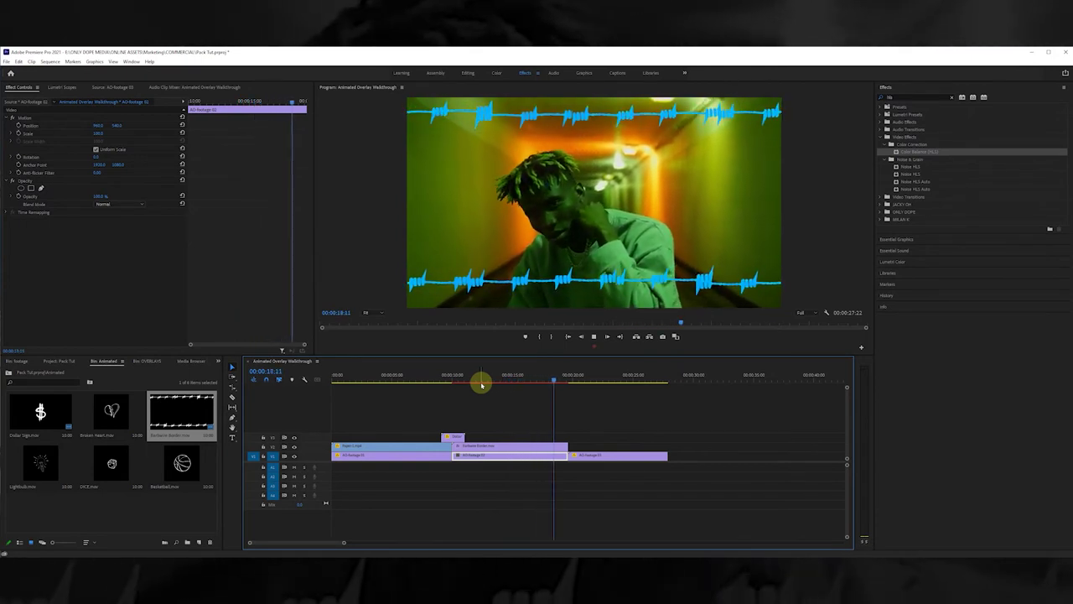
key("space")
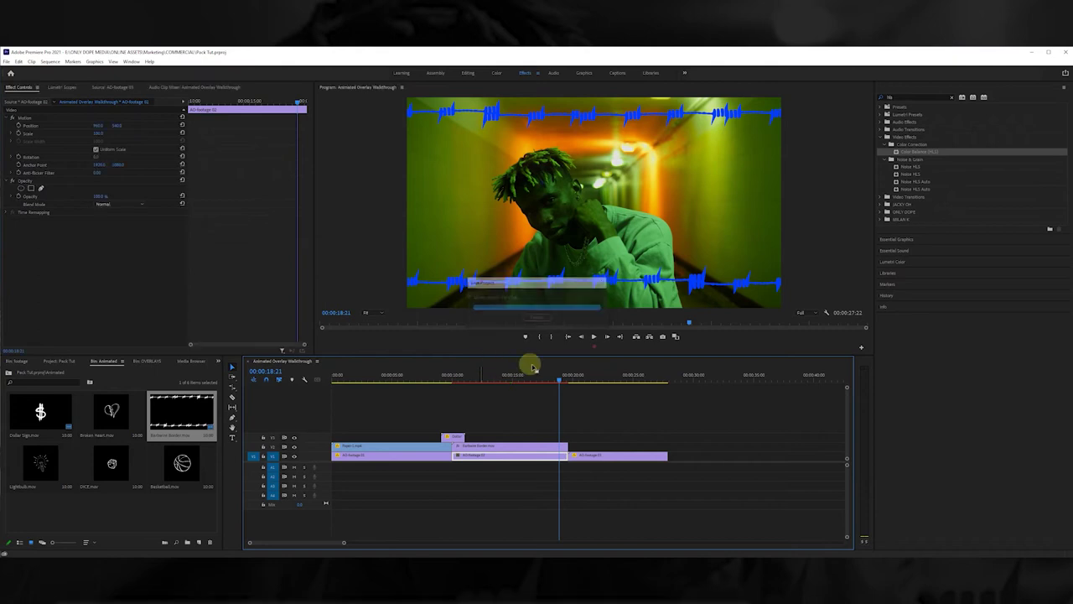
left_click_drag(559, 380, 614, 381)
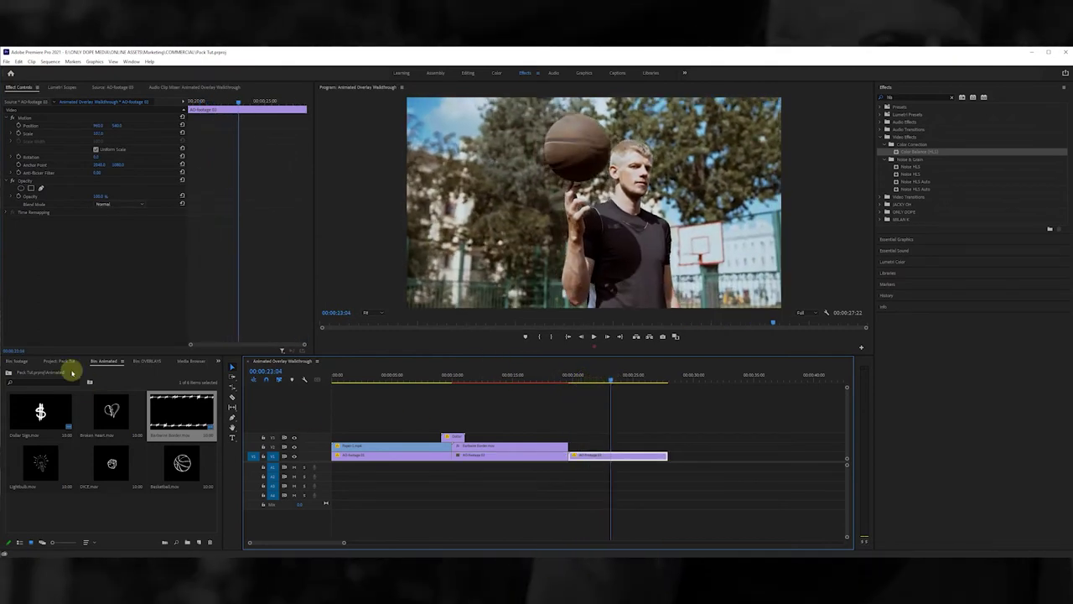
Place the Scratches-1 overlay on V2 above the basketball clip and delete its unlinked audio.
left_click(149, 360)
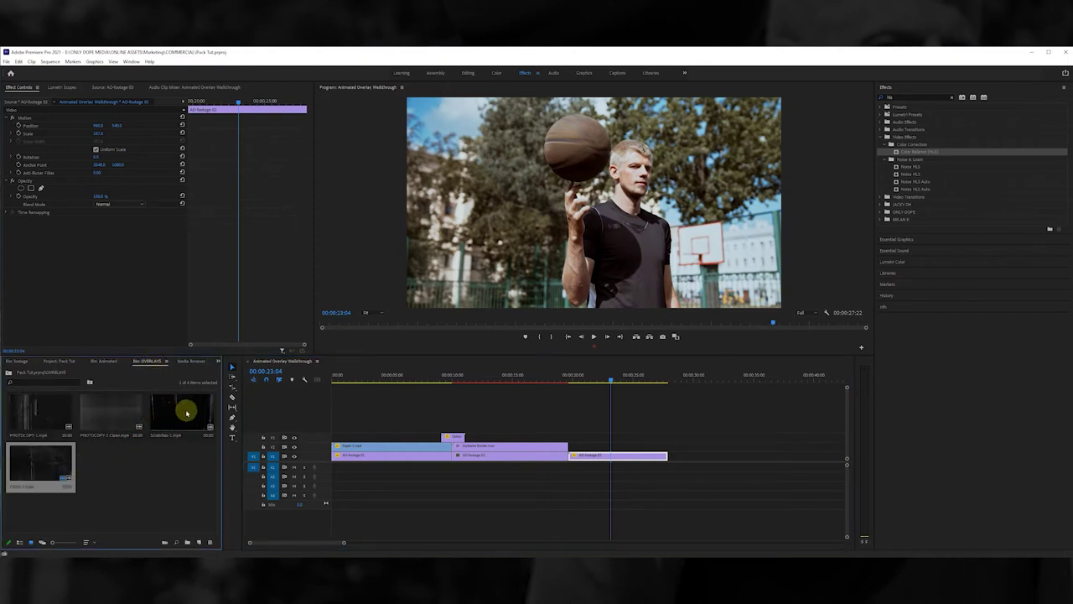
left_click(175, 410)
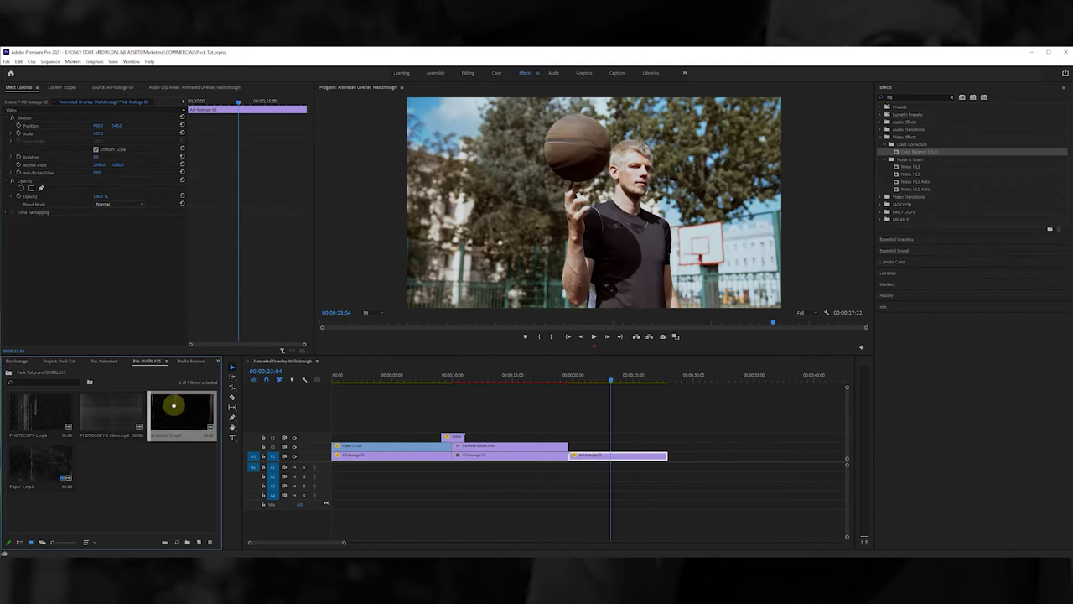
left_click_drag(176, 406, 622, 447)
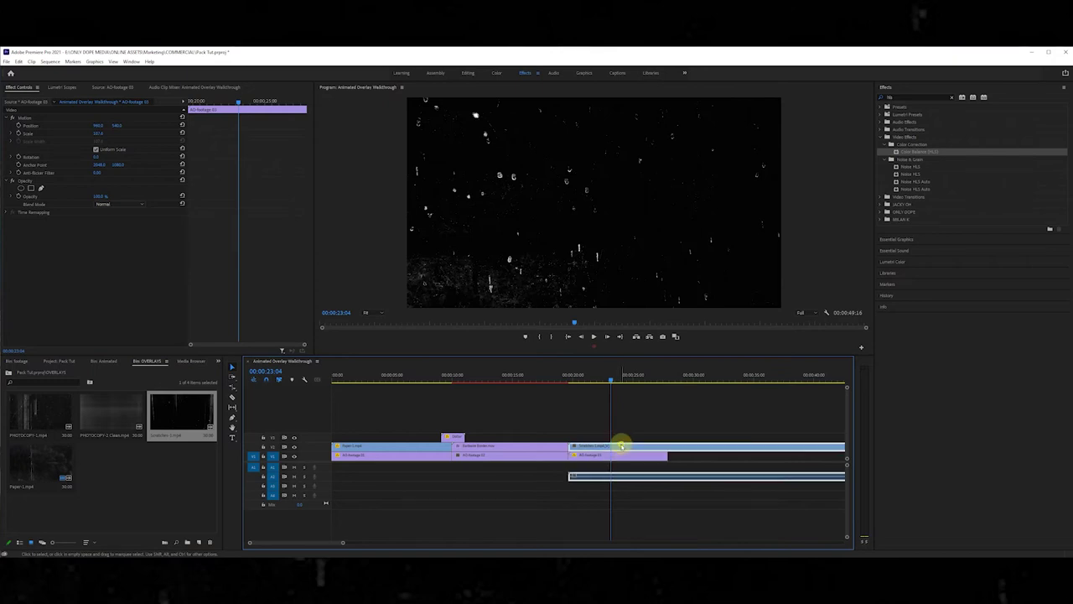
right_click(622, 447)
left_click(654, 179)
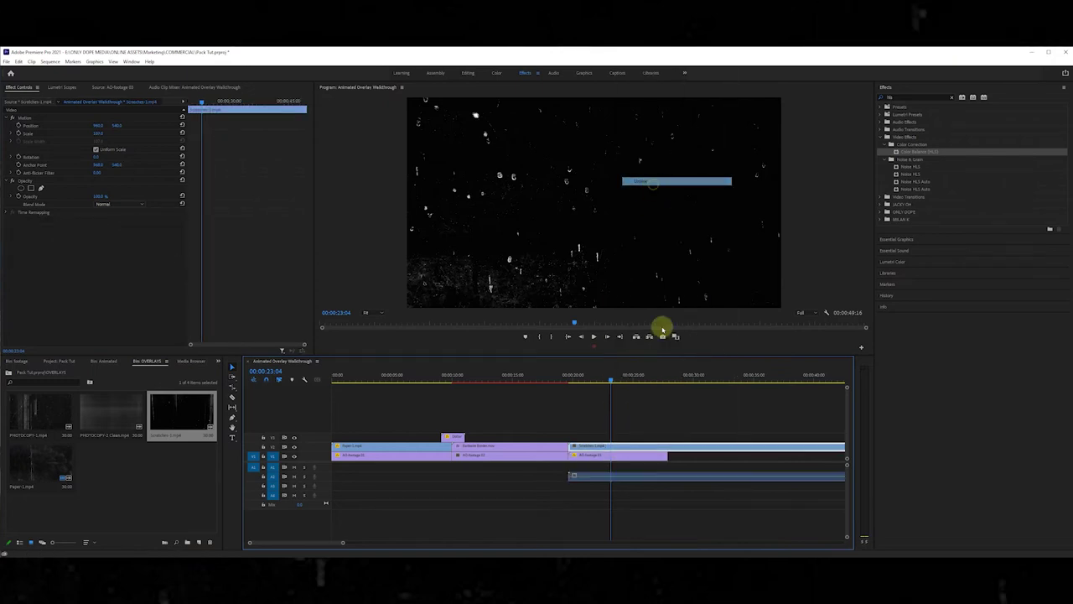
left_click(643, 475)
key("Delete")
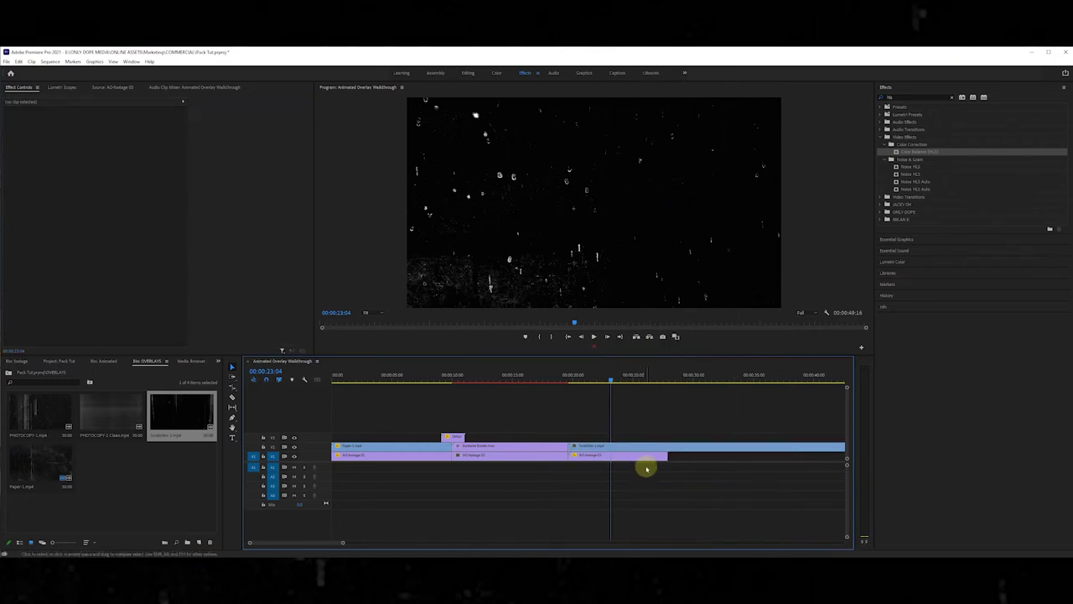
Cut the Scratches overlay where the basketball clip ends and delete the leftover tail.
left_click(677, 450)
key("v")
left_click(682, 447)
key("Delete")
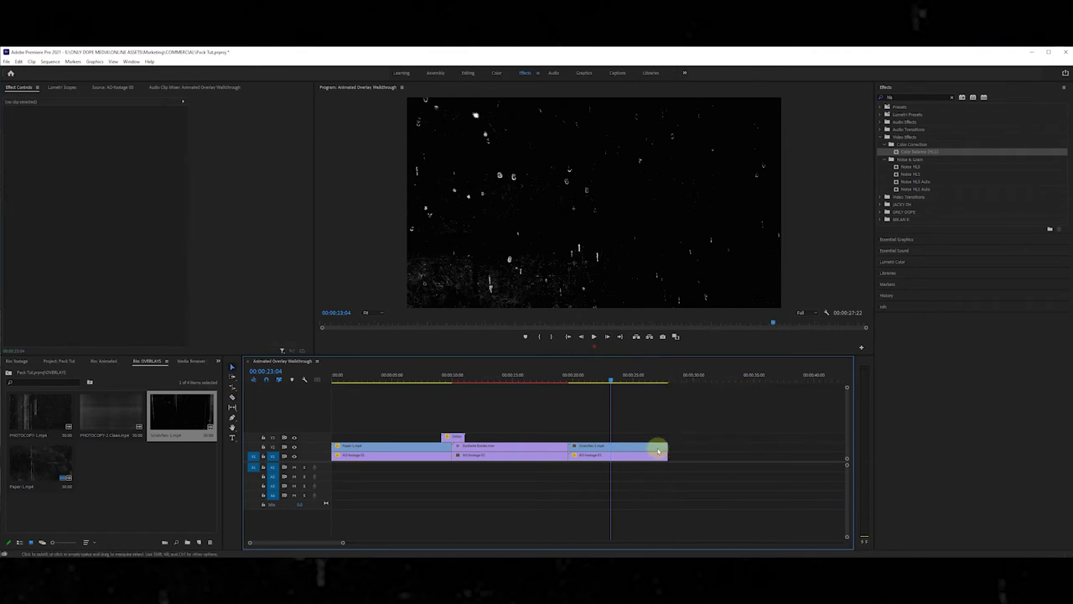
left_click(622, 446)
Scale the Scratches overlay to frame size and try the Lighten blend mode.
right_click(618, 445)
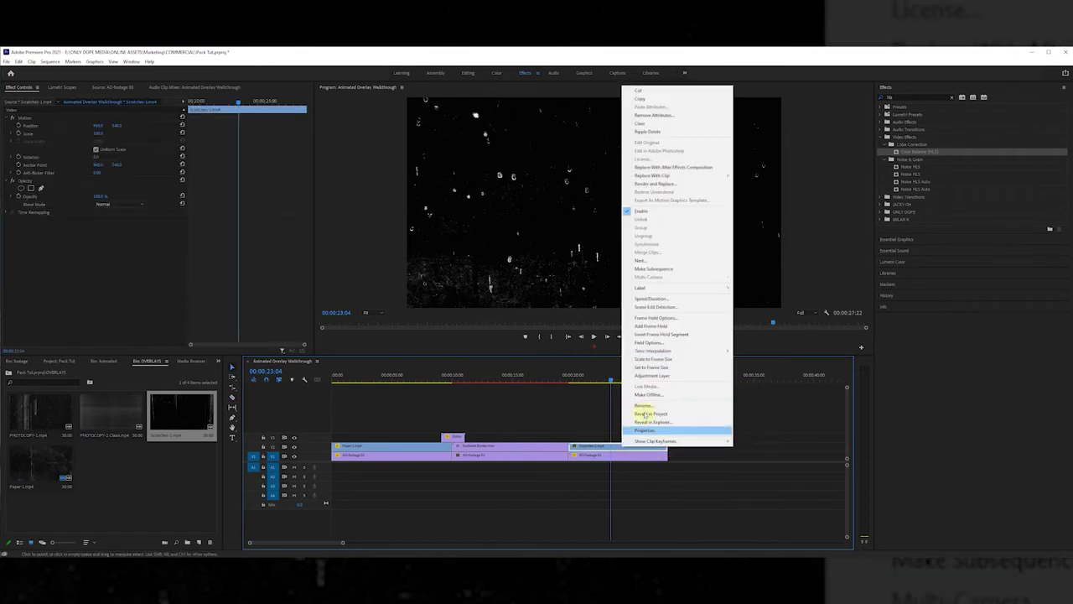
left_click(642, 360)
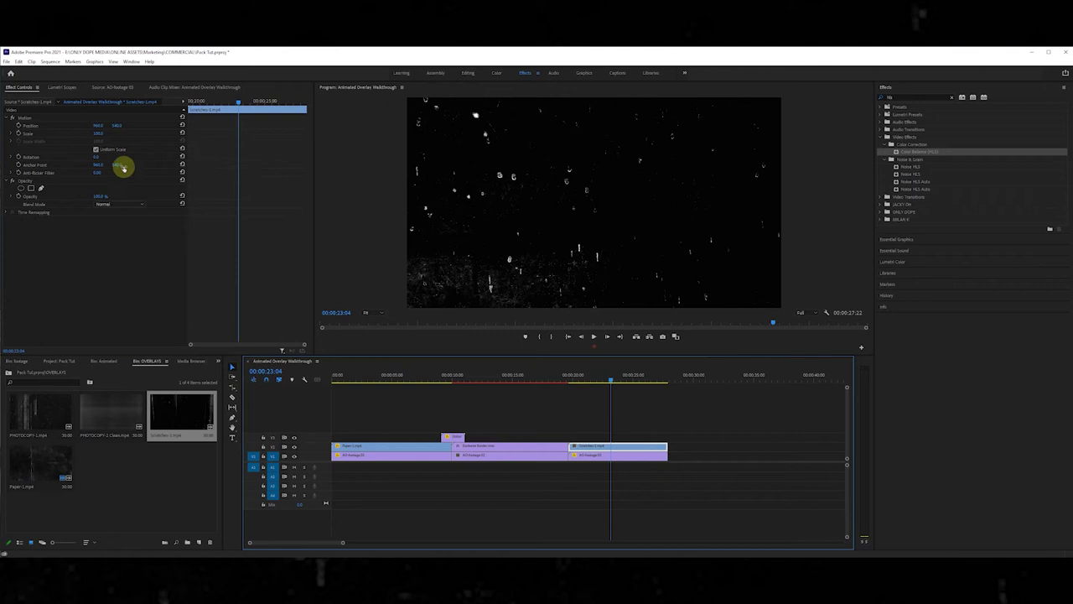
left_click(109, 204)
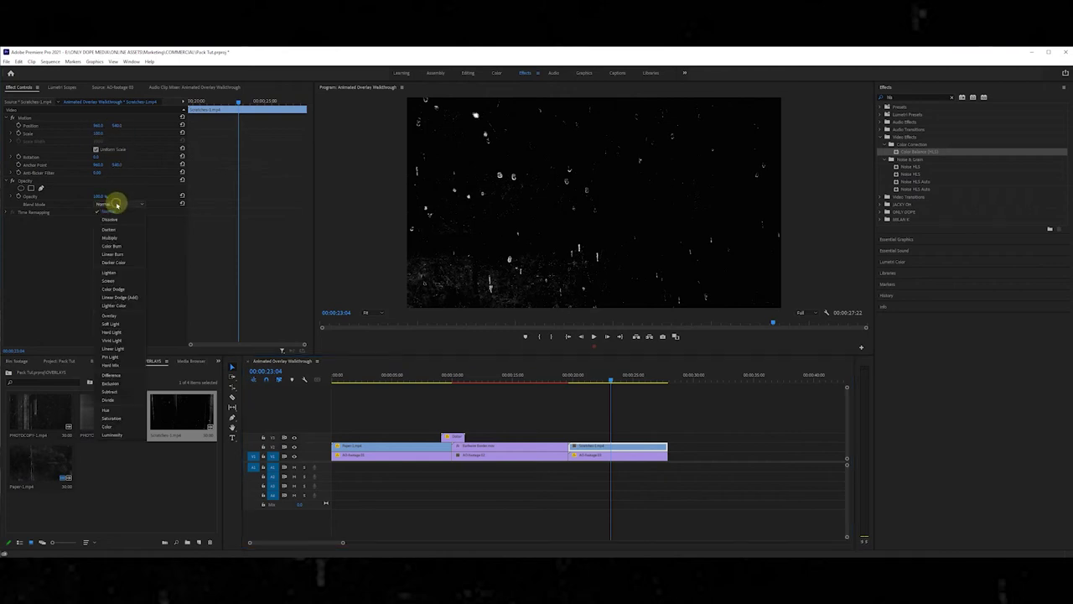
left_click(113, 273)
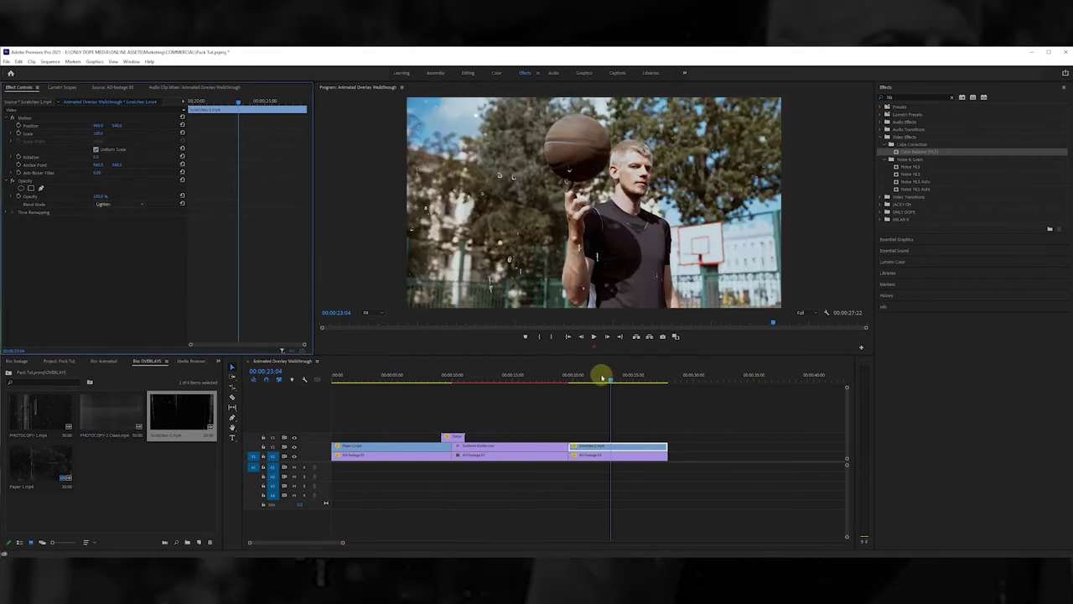
mouse_move(601, 376)
left_mouse_down()
mouse_move(583, 379)
mouse_move(609, 378)
left_mouse_up()
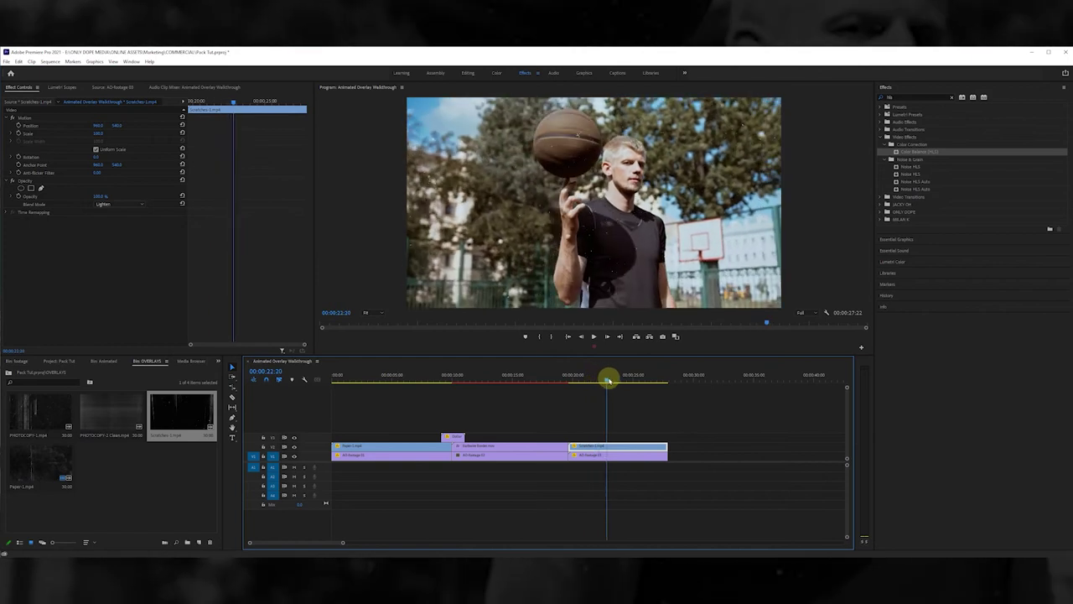
Switch the scratches to Screen blending and lower their opacity to about 65%.
left_click(123, 205)
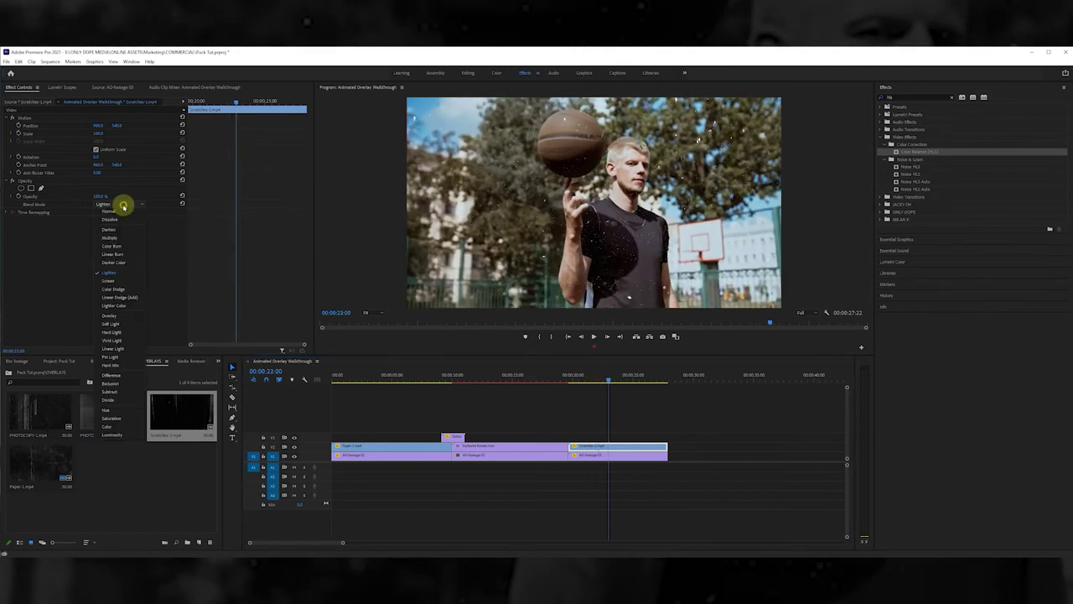
left_click(113, 280)
left_click_drag(601, 380, 593, 378)
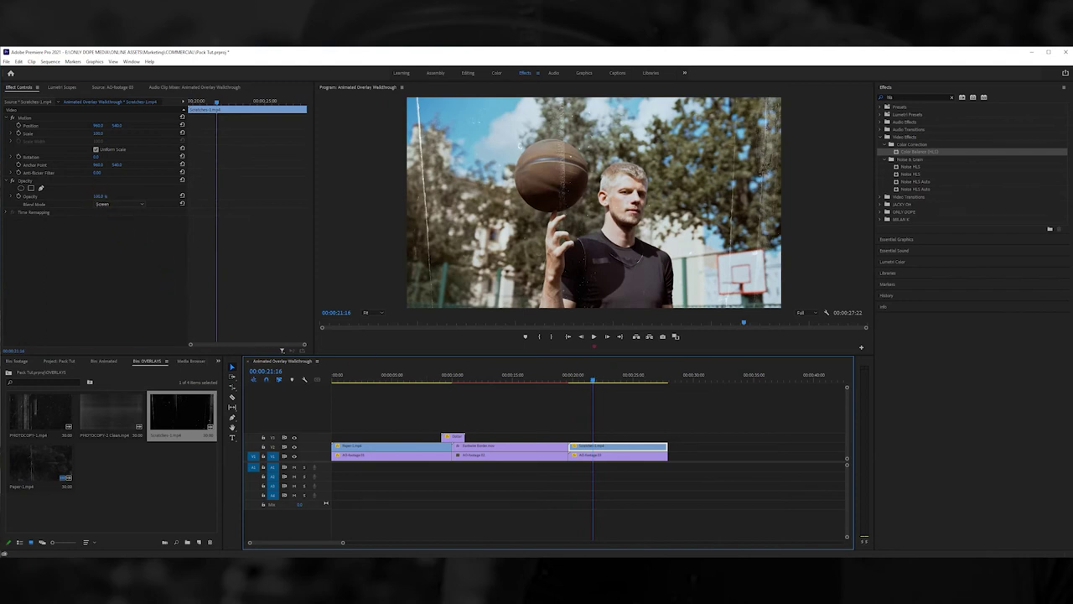
left_click_drag(99, 195, 63, 195)
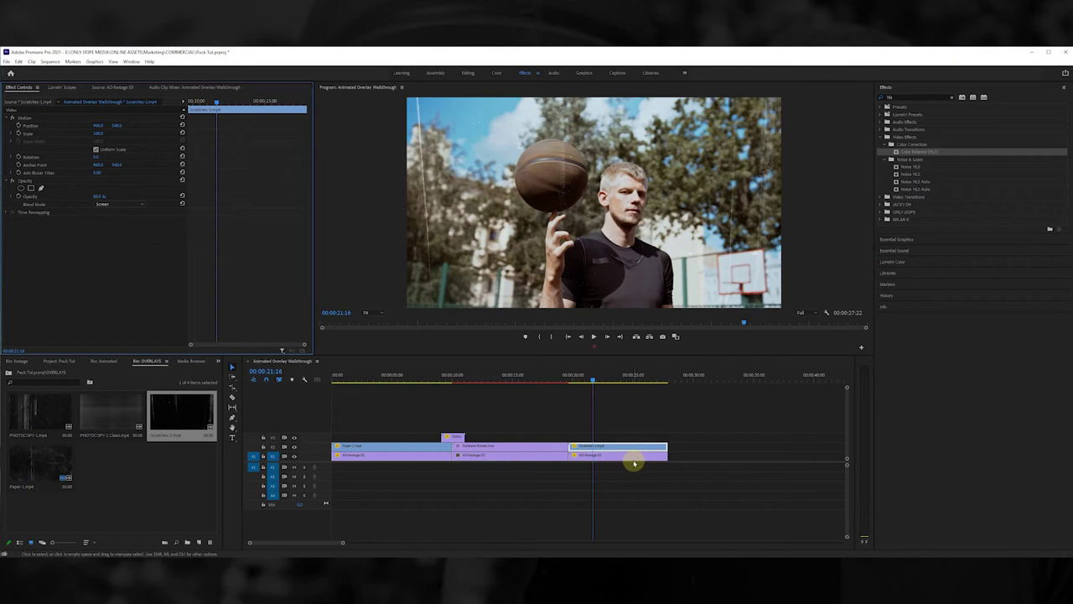
left_click_drag(587, 382, 639, 411)
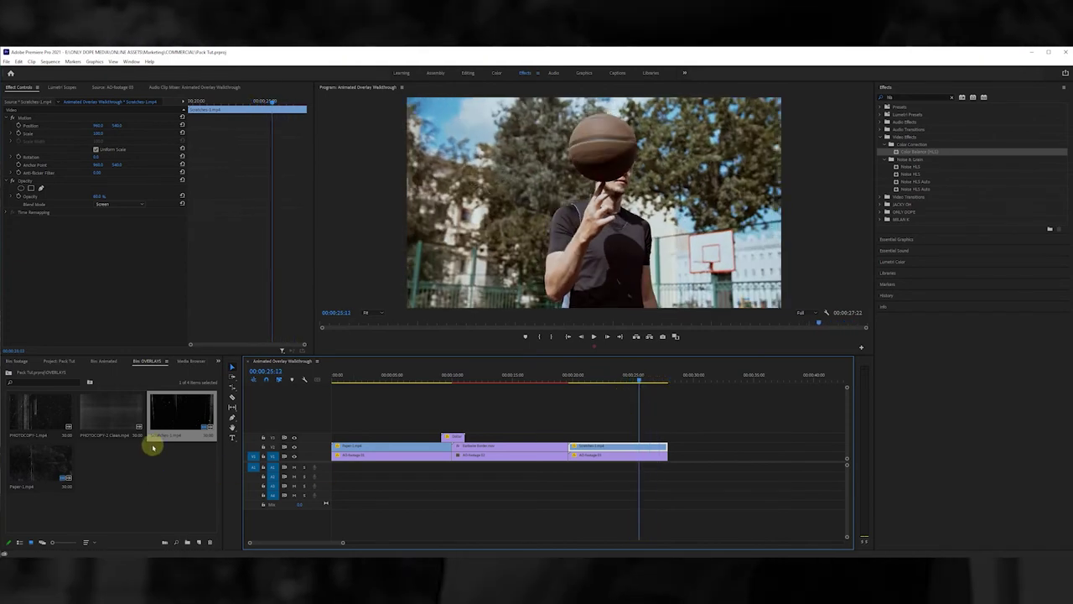
Put Basketball.mov on V3, trim it to the basketball clip, scale to frame, and blend in Screen.
left_click(104, 362)
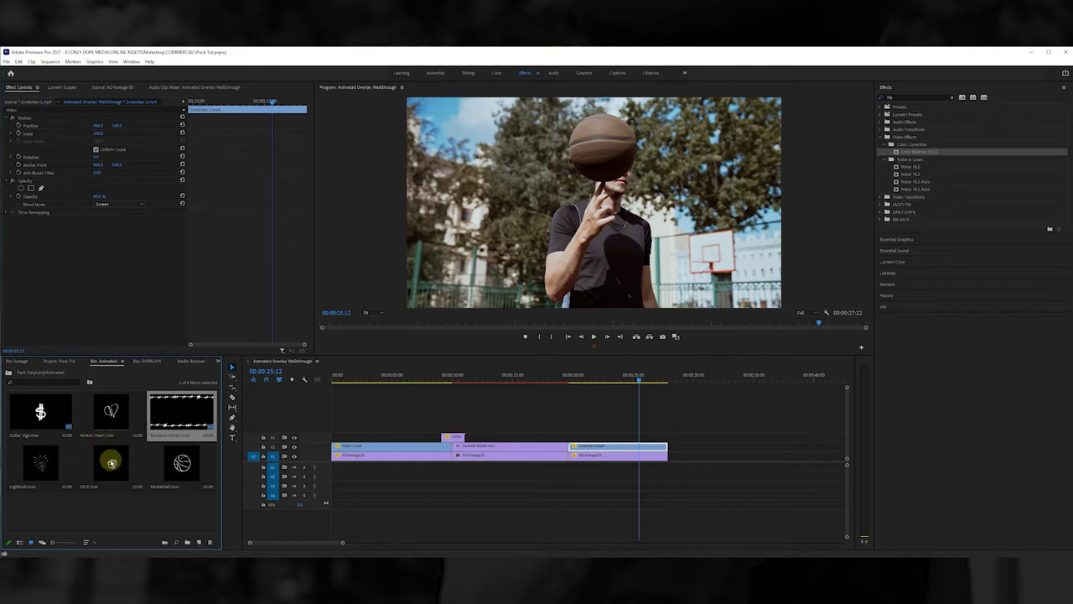
left_click_drag(182, 461, 570, 437)
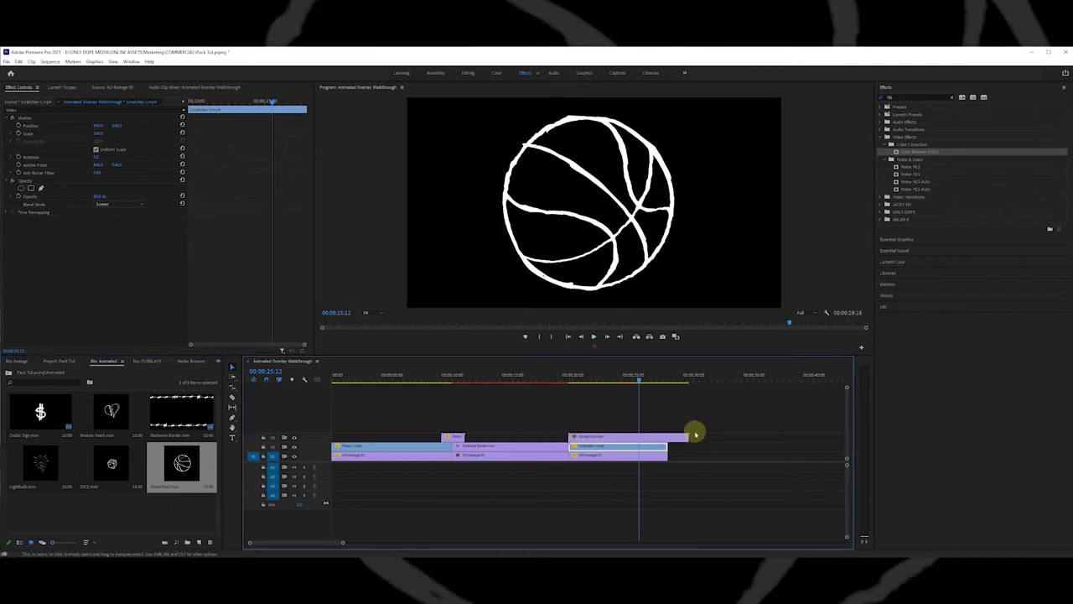
left_click_drag(686, 436, 668, 436)
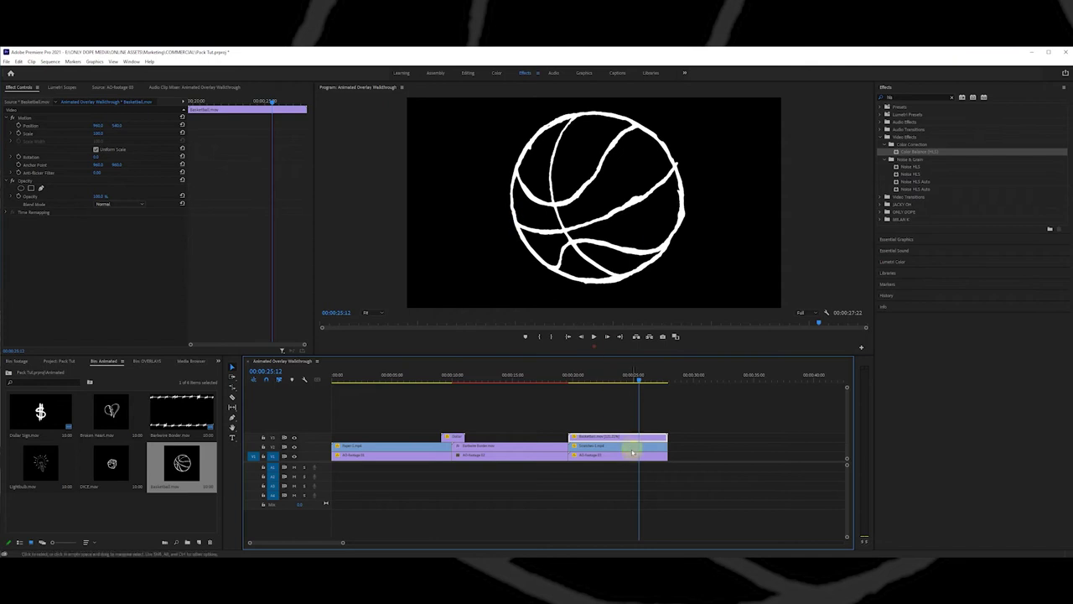
right_click(631, 441)
left_click(642, 355)
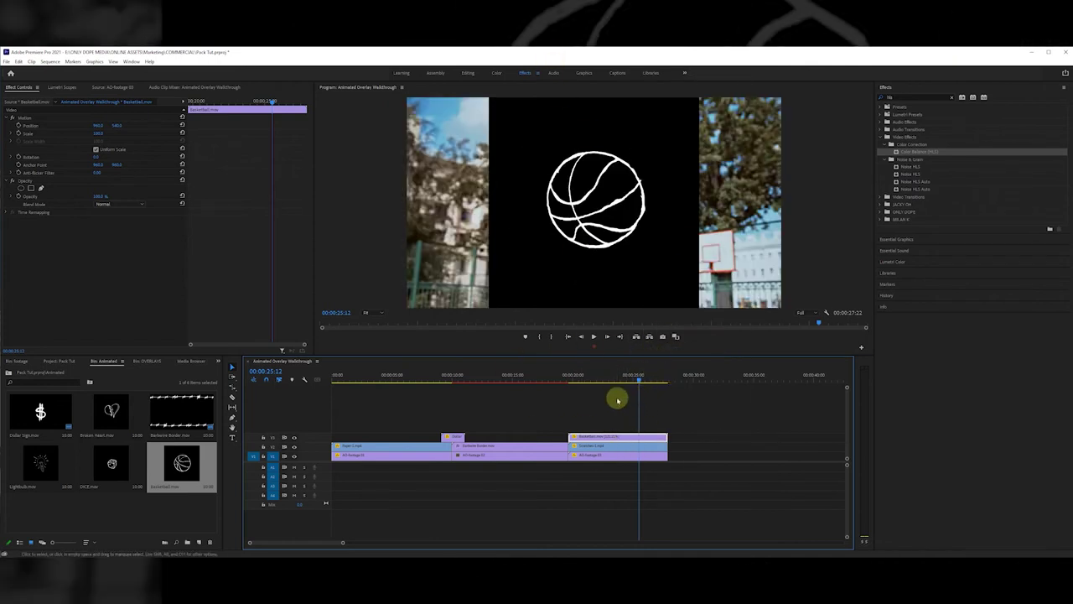
left_click(102, 204)
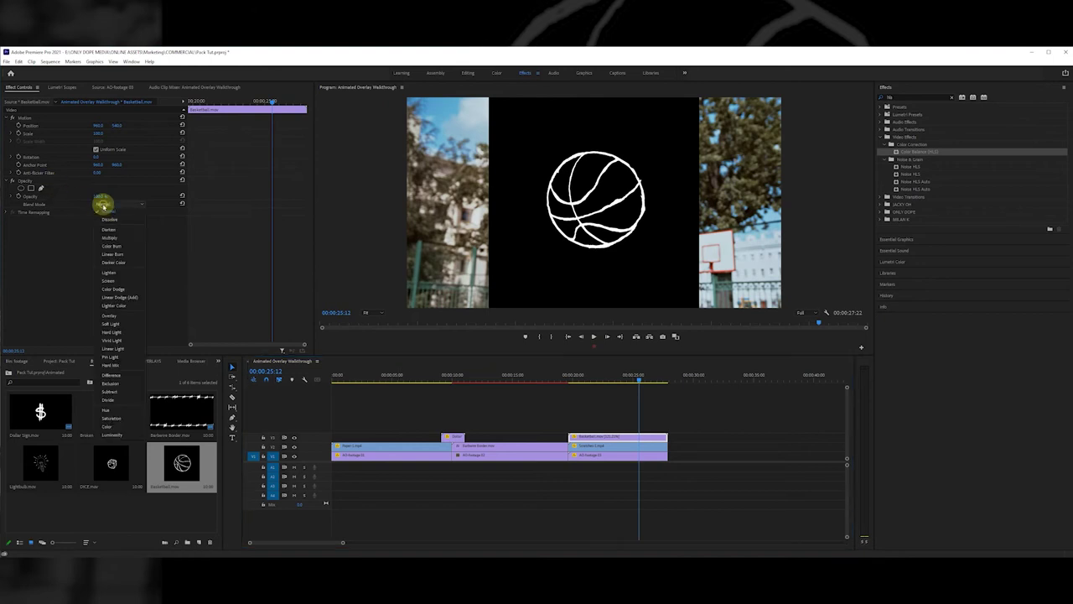
left_click(109, 281)
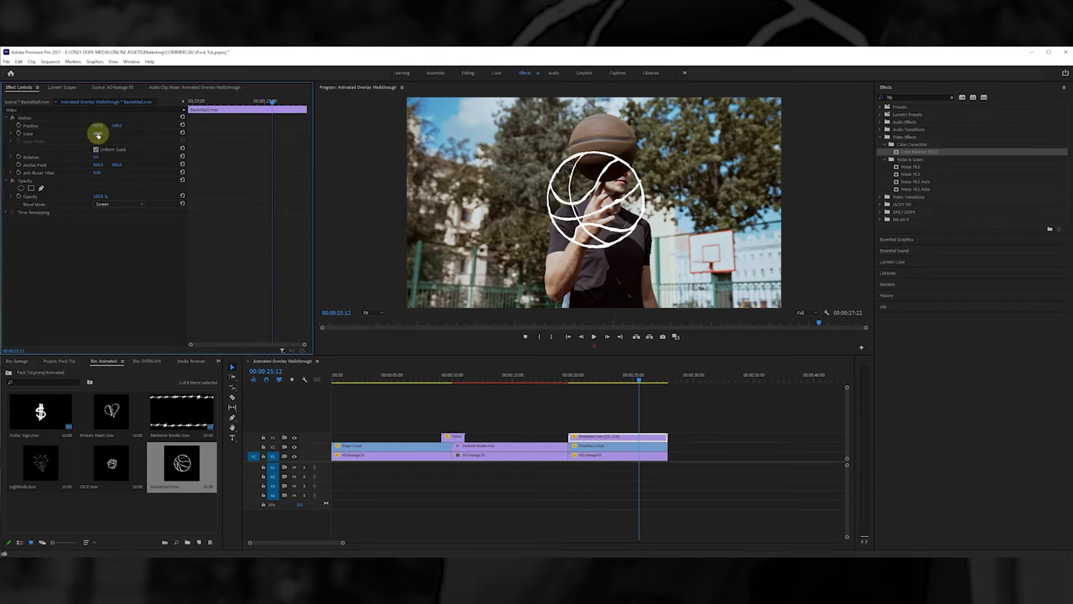
Shrink the basketball doodle to about half size, place it on the ball, and start Position and Scale keyframes.
mouse_move(98, 134)
left_mouse_down()
mouse_move(74, 134)
mouse_move(118, 127)
left_mouse_up()
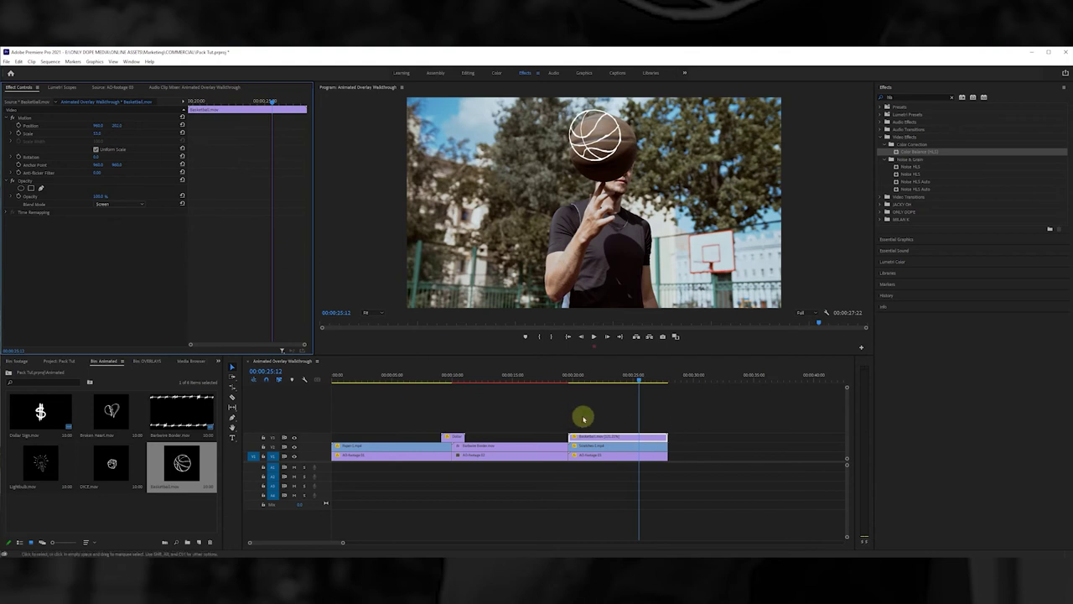
left_click_drag(585, 384, 570, 384)
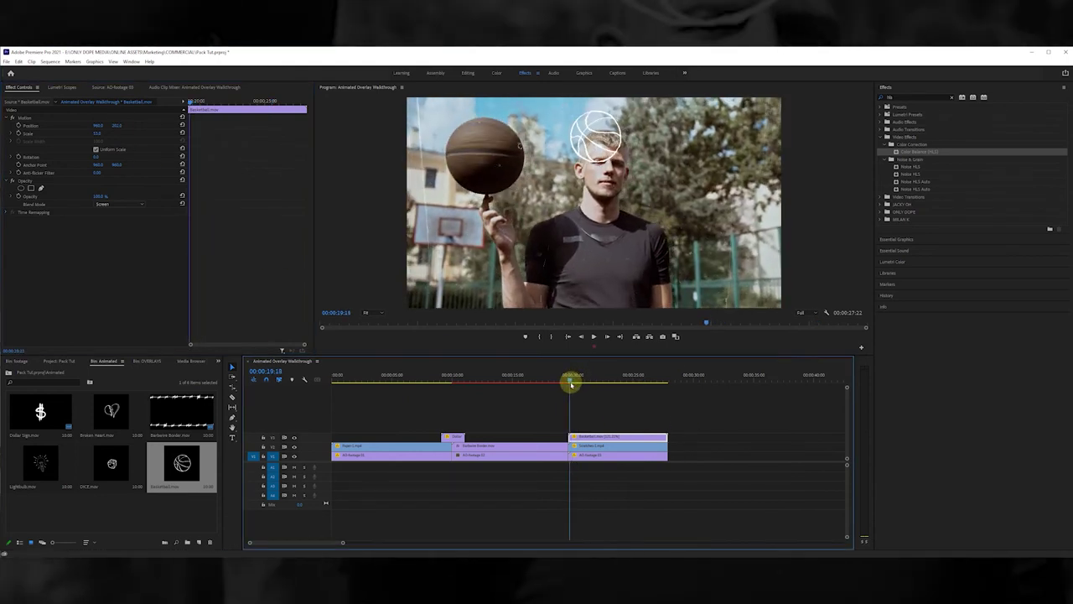
left_click(51, 122)
left_click_drag(569, 159, 400, 160)
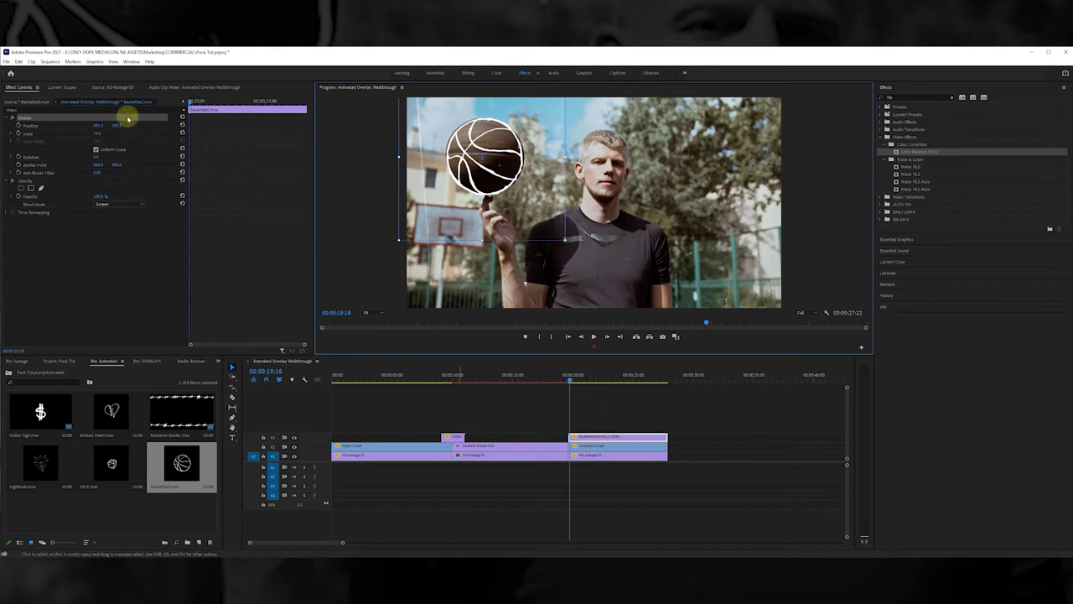
left_click(18, 130)
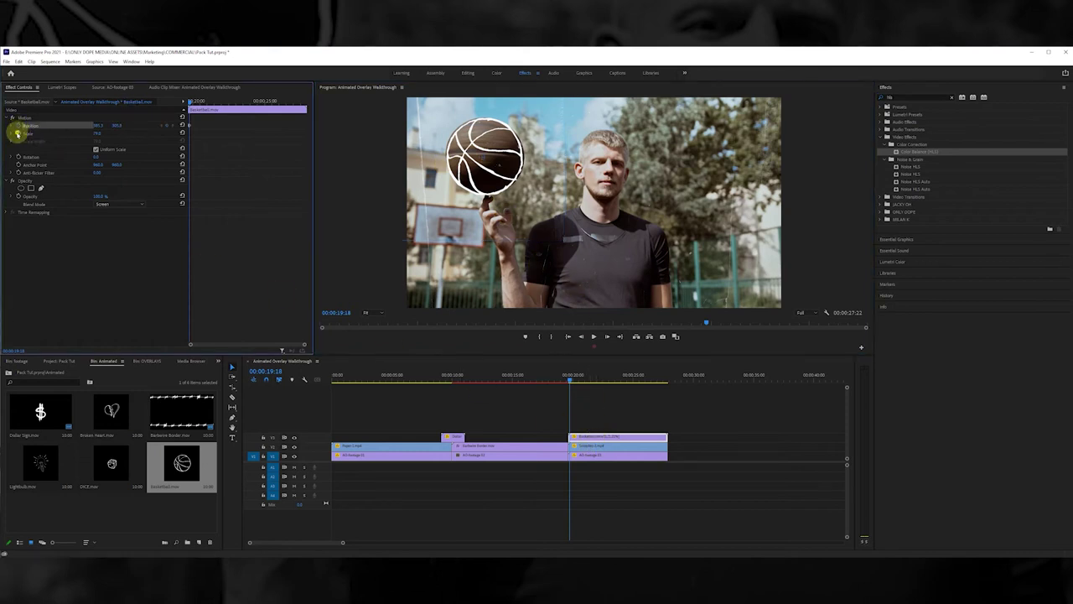
left_click(17, 133)
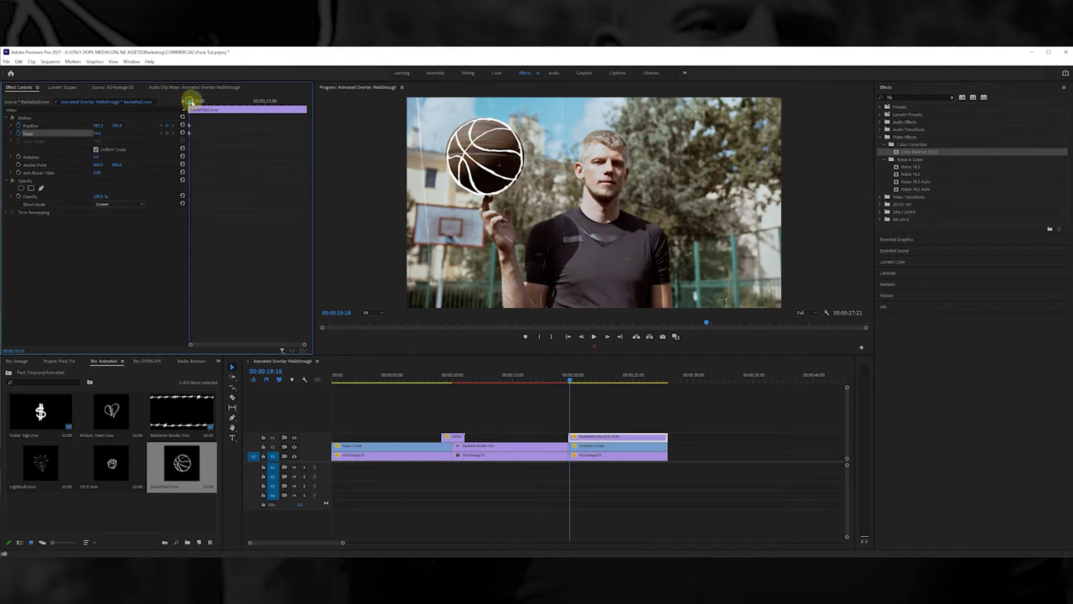
Step through later frames, realigning the doodle over the spinning ball and adding position keyframes.
left_click_drag(190, 101, 206, 103)
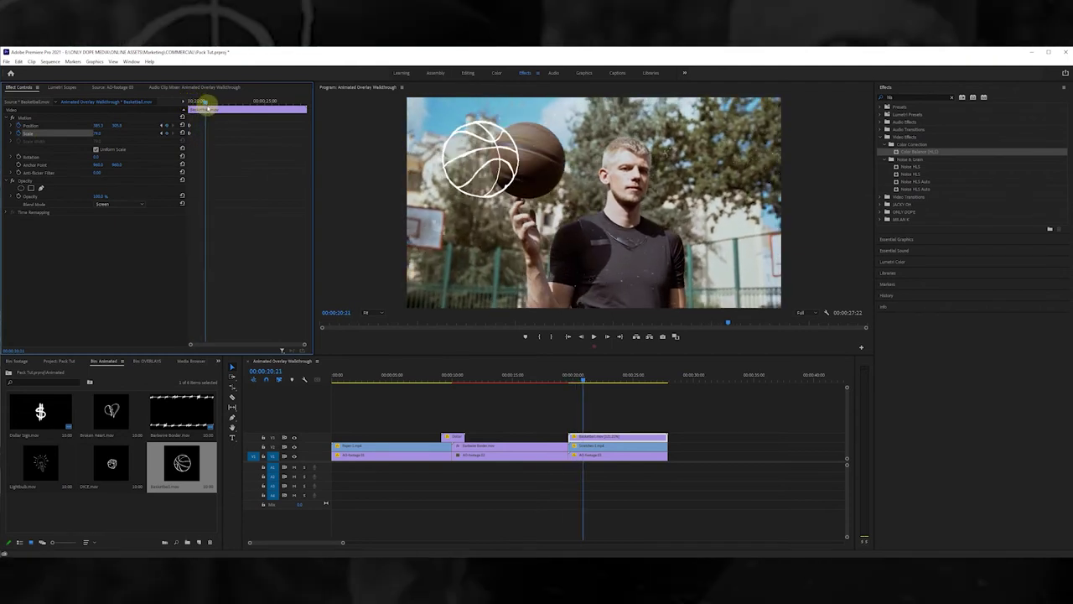
left_click(509, 170)
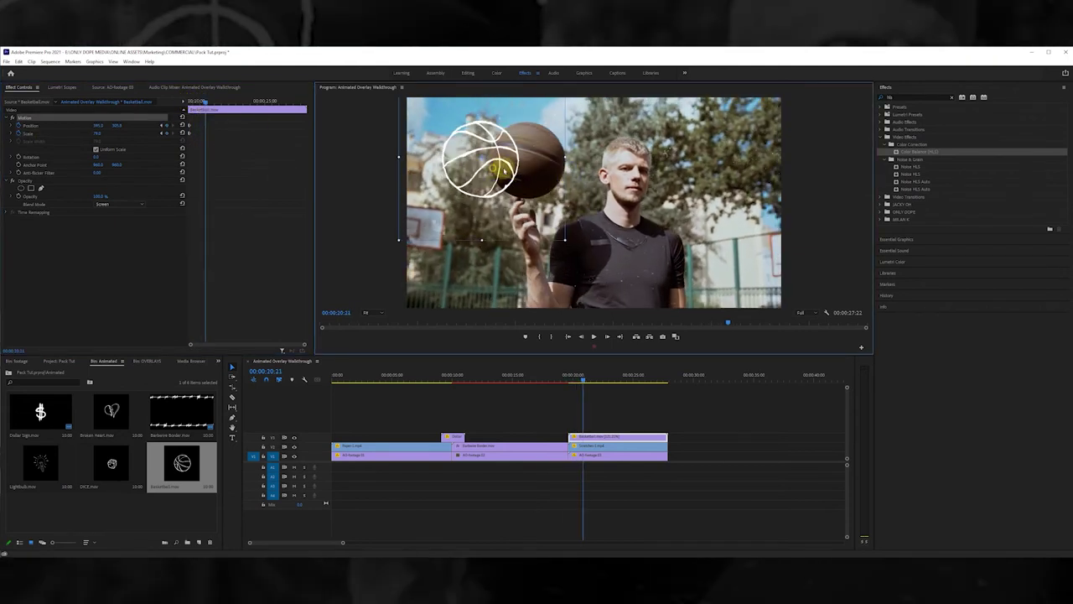
left_click_drag(503, 170, 548, 171)
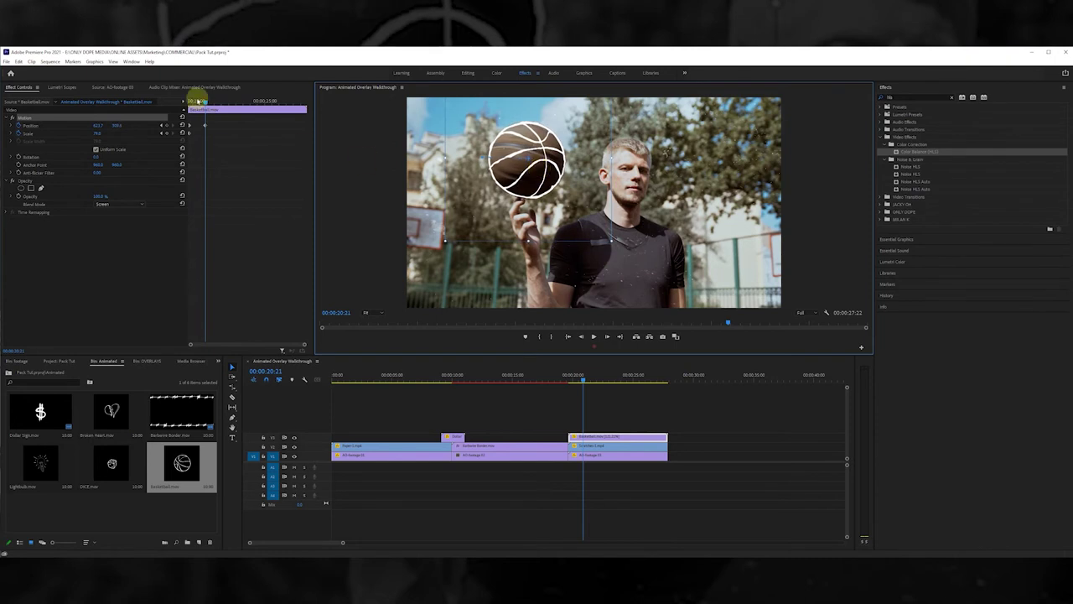
left_click_drag(197, 101, 223, 104)
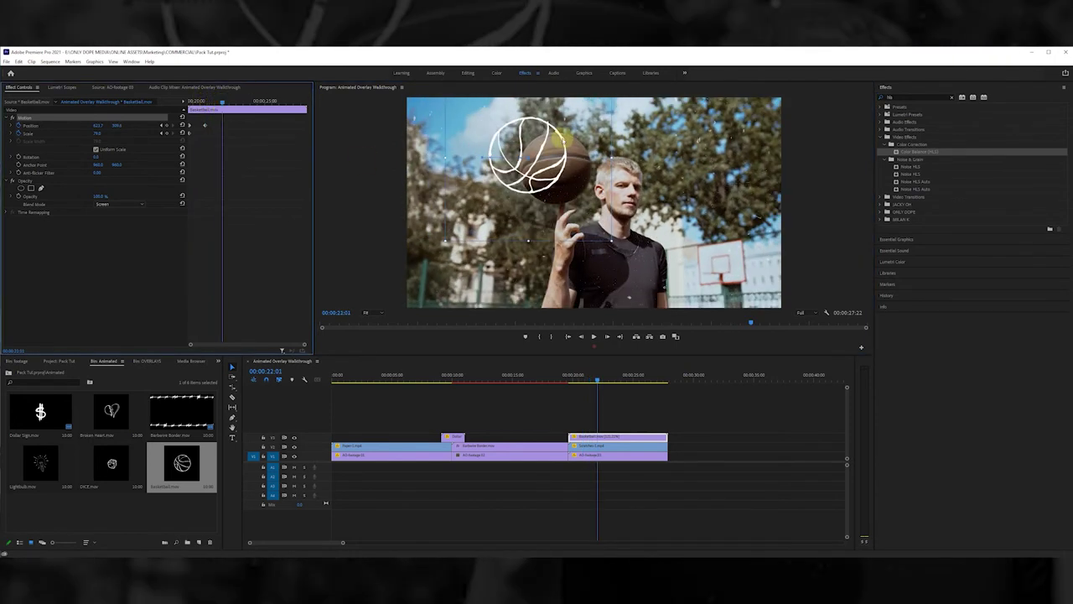
left_click_drag(527, 155, 555, 166)
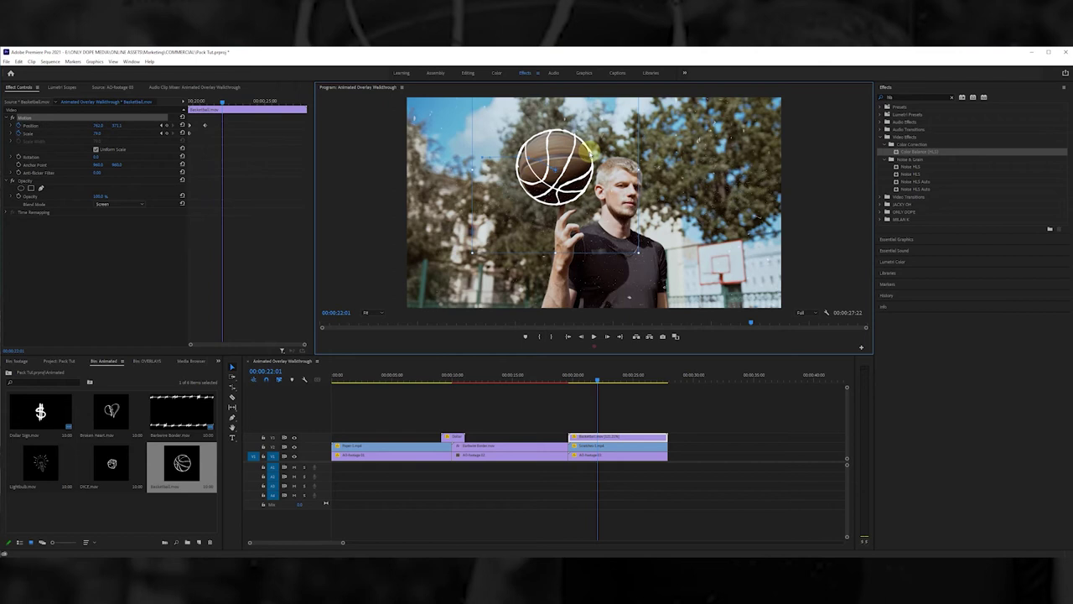
left_click(554, 155)
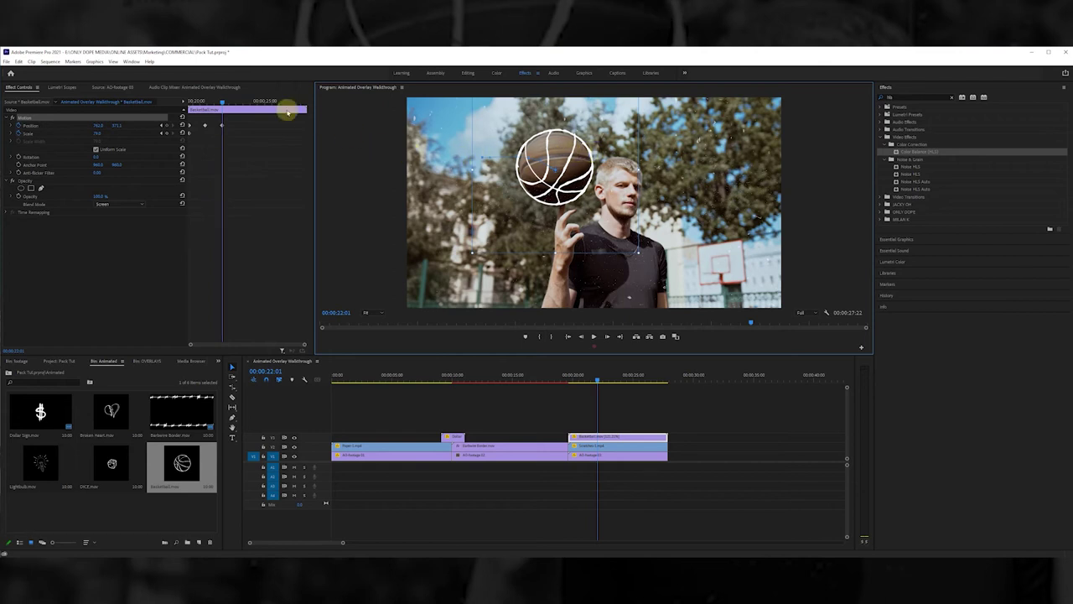
left_click_drag(224, 102, 240, 106)
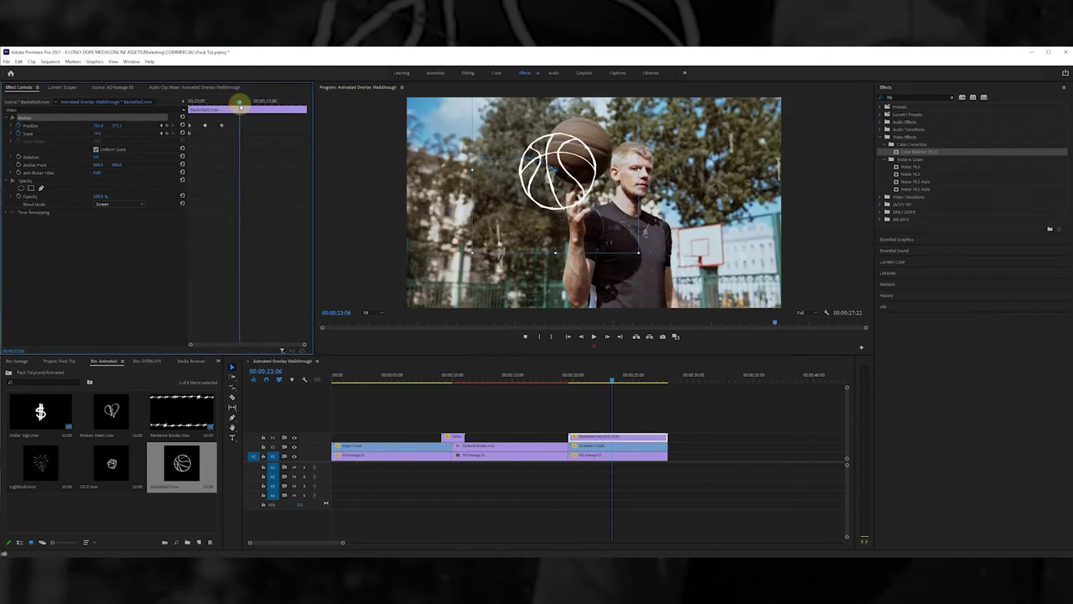
left_click_drag(545, 191, 567, 170)
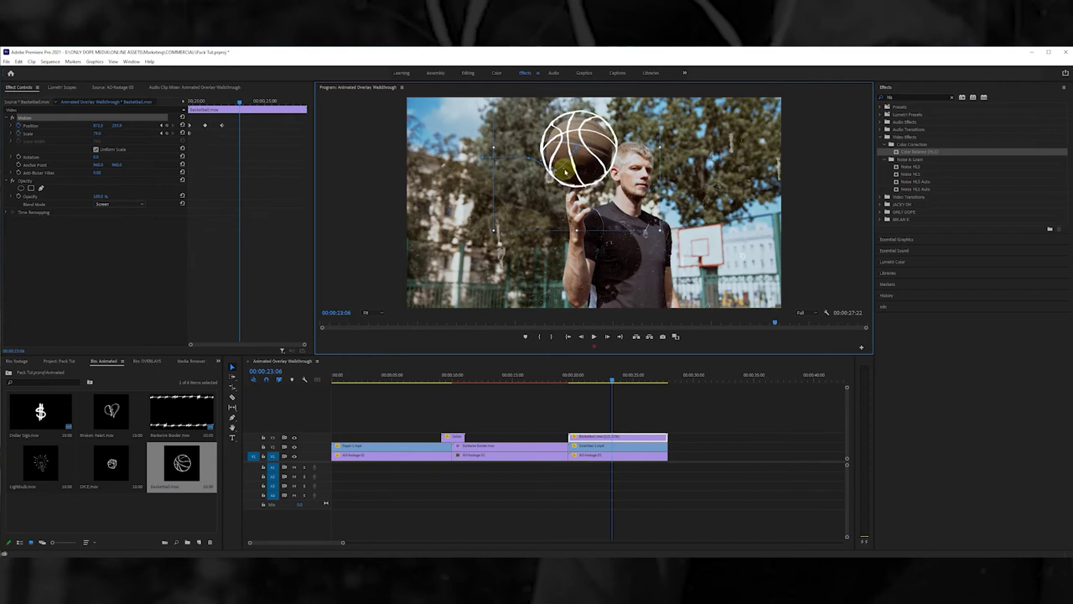
Refine scale and position around 25 seconds and near the clip's end so the doodle fits the ball.
left_click_drag(98, 133, 101, 132)
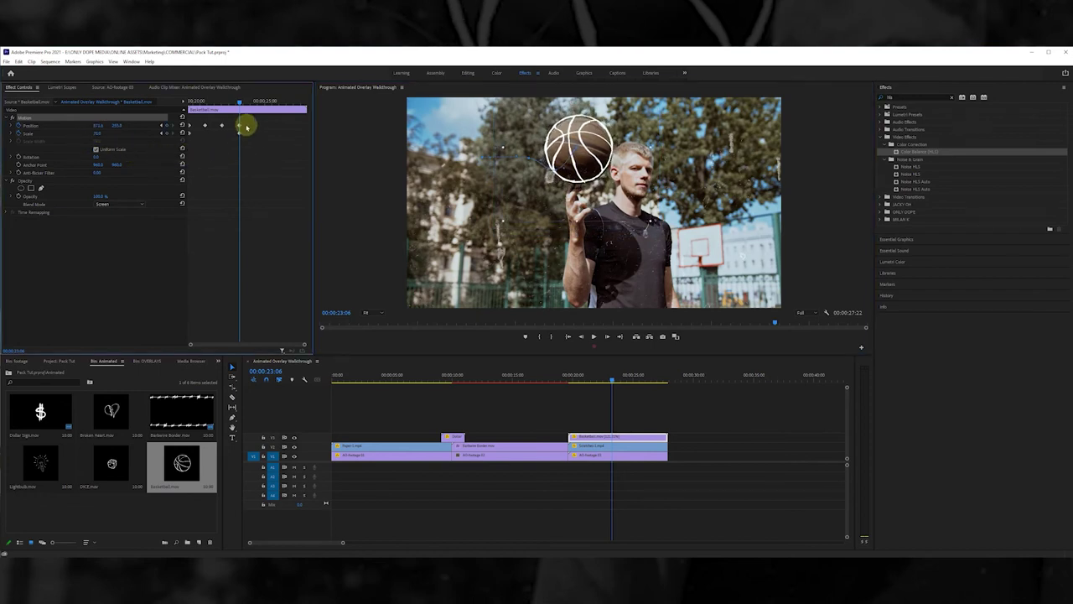
left_click_drag(239, 103, 279, 102)
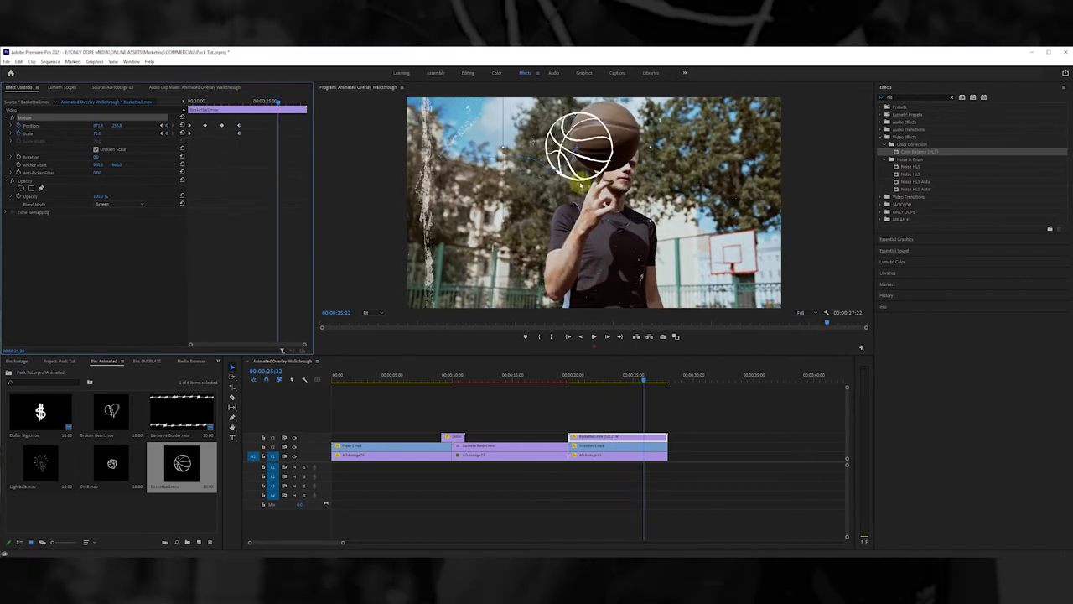
left_click_drag(578, 176, 604, 166)
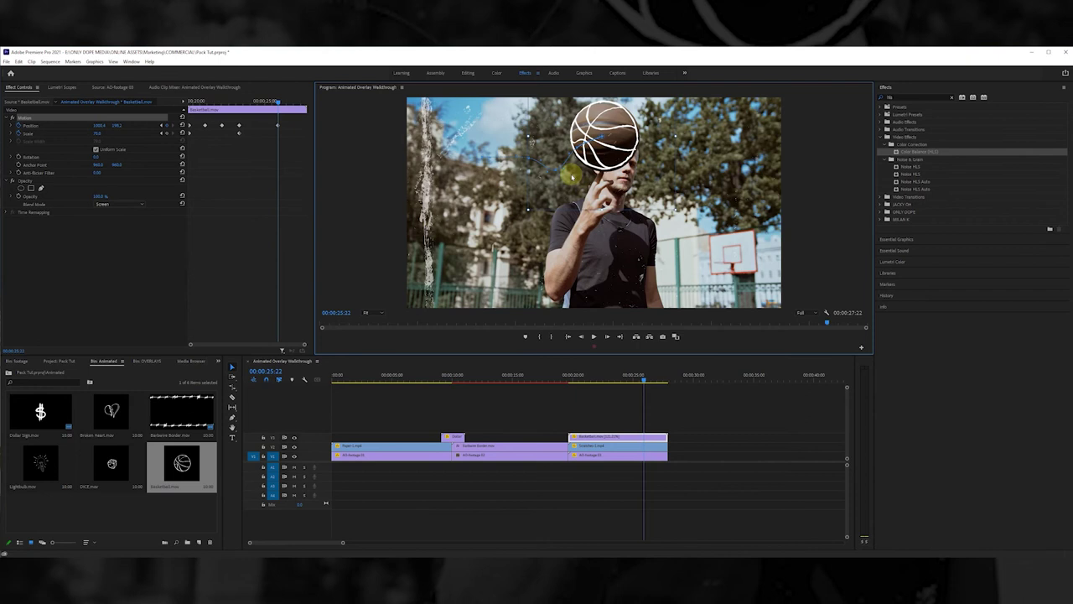
left_click_drag(280, 109, 300, 102)
left_click_drag(596, 158, 544, 159)
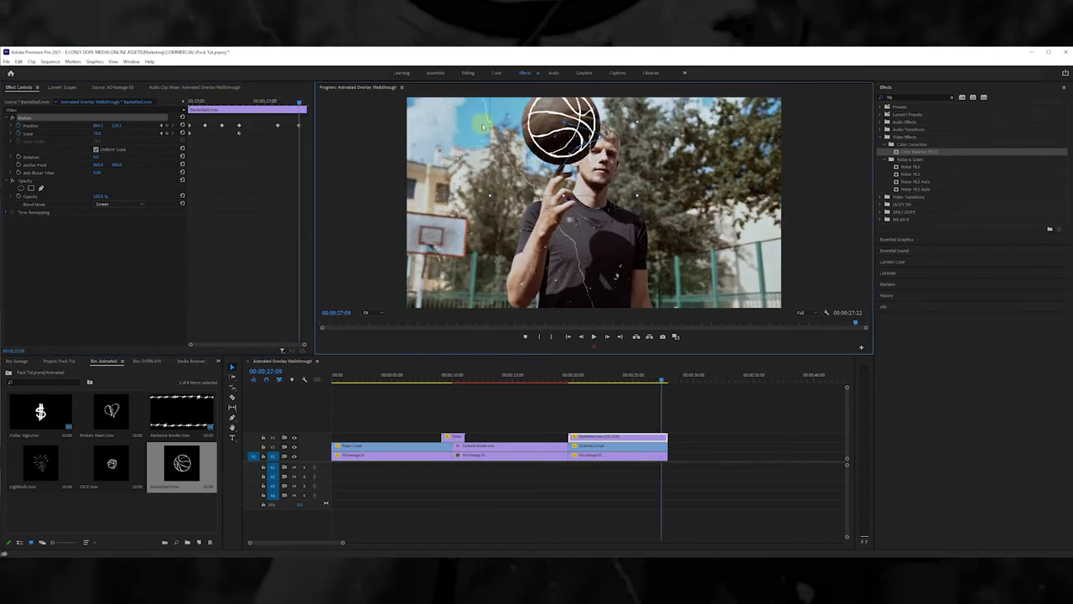
left_click_drag(489, 123, 474, 128)
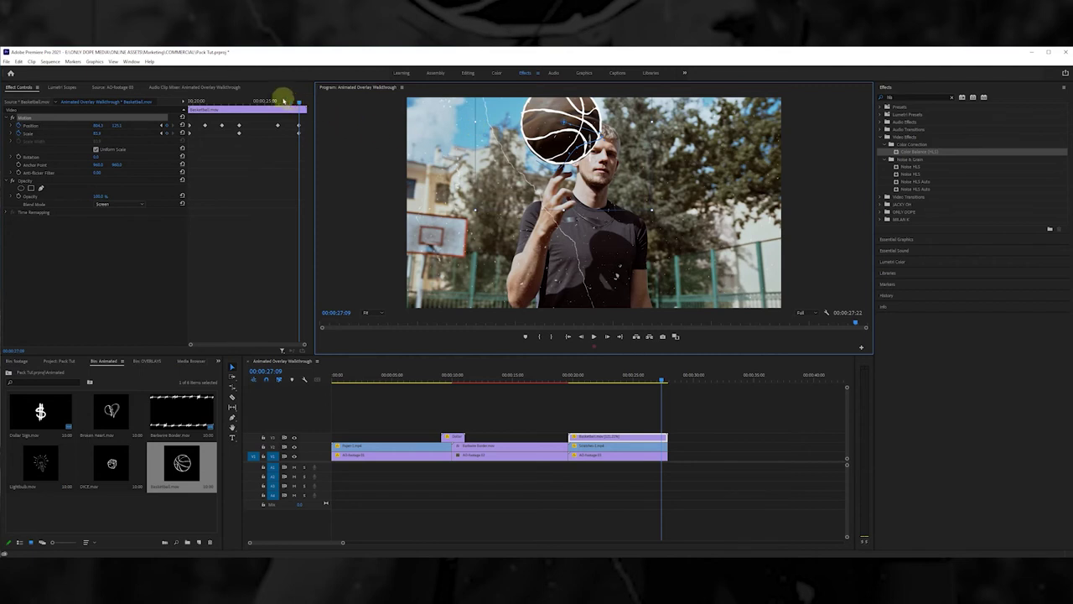
left_click_drag(297, 101, 316, 101)
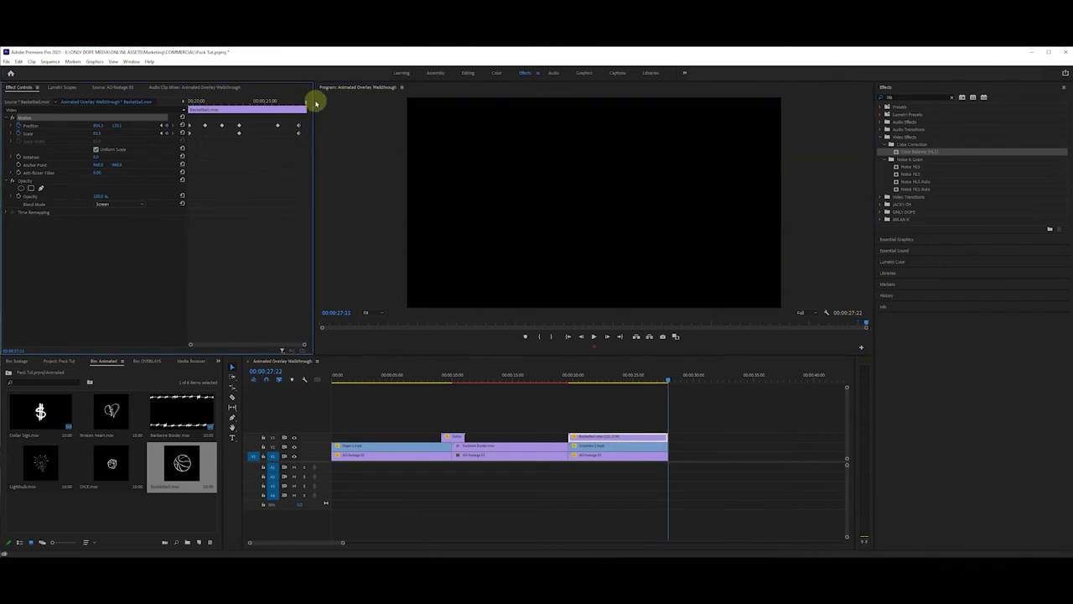
Apply Ease In temporal interpolation to all of the doodle's motion keyframes.
left_click(678, 414)
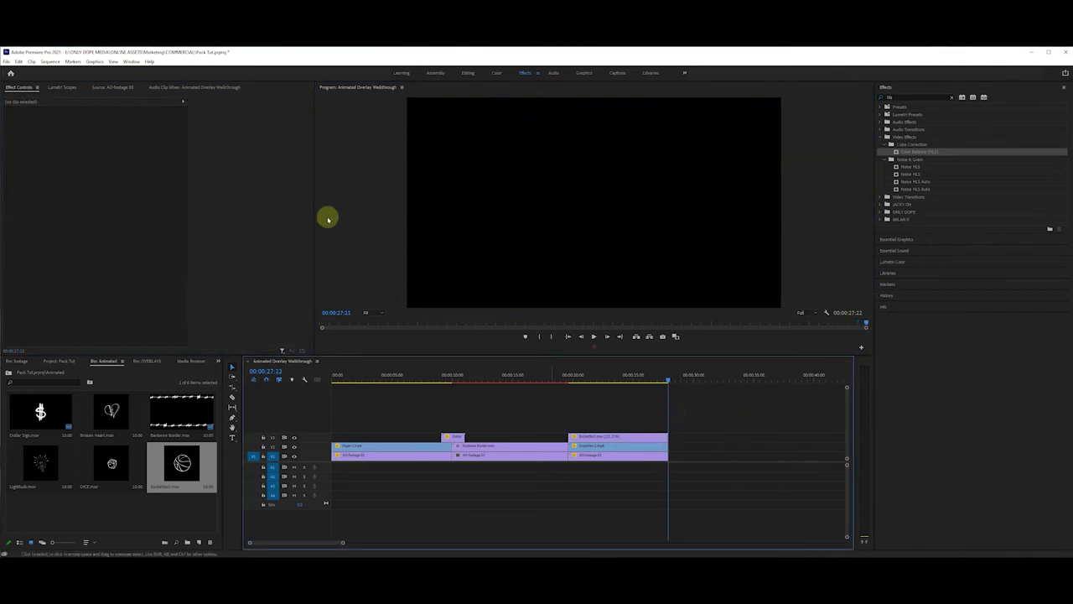
left_click(599, 437)
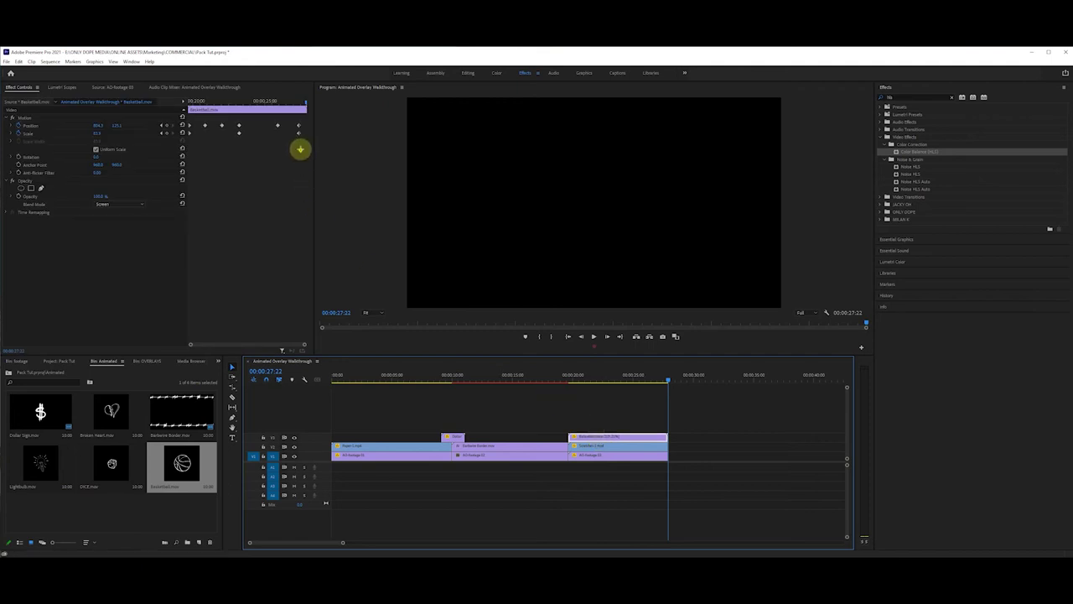
left_click_drag(291, 120, 177, 127)
right_click(208, 128)
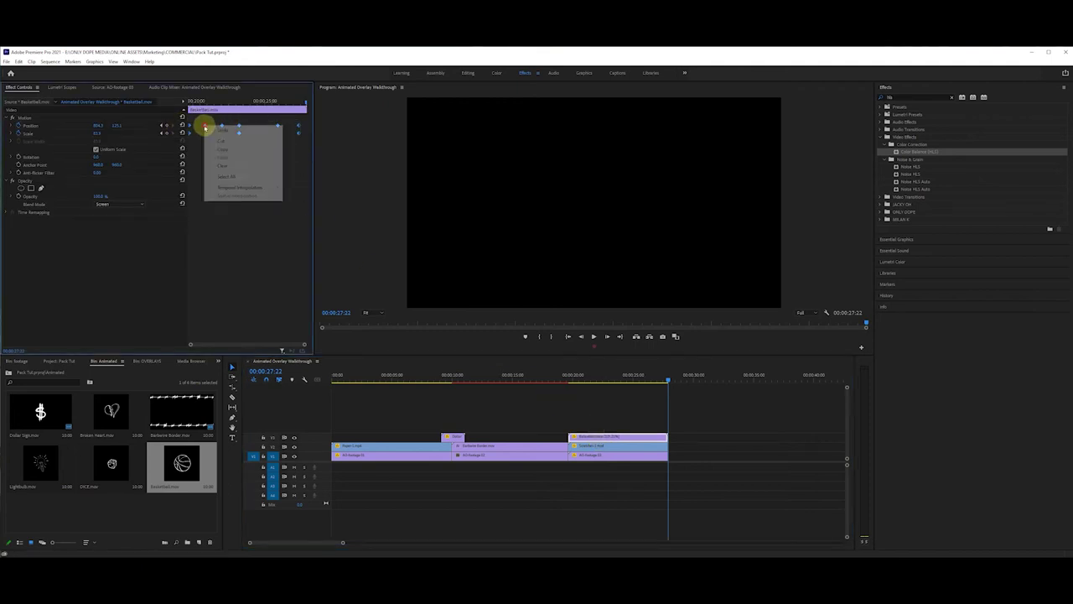
mouse_move(239, 187)
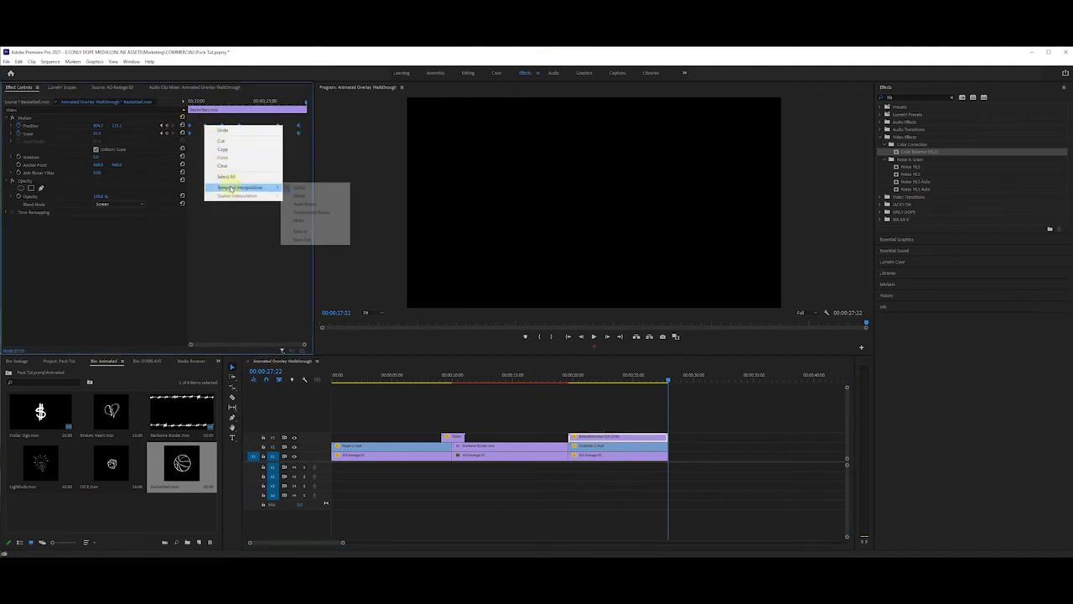
left_click(300, 222)
left_click(678, 421)
Play the sequence from around 20 seconds to preview the tracked doodle.
left_click(576, 375)
mouse_move(576, 376)
left_mouse_down()
mouse_move(659, 383)
mouse_move(581, 387)
left_mouse_up()
left_click(629, 412)
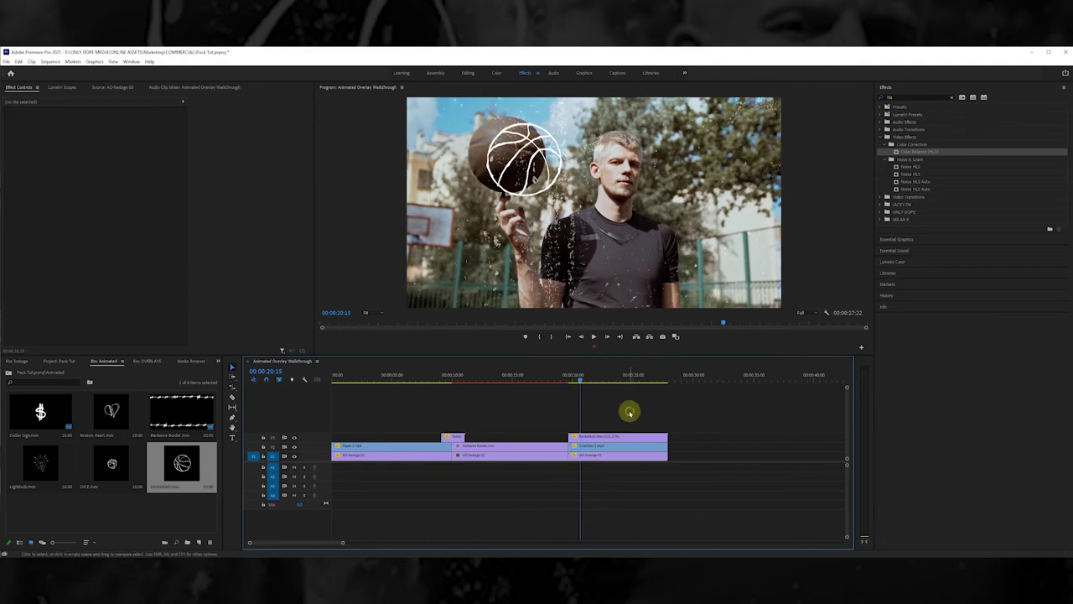
key("space")
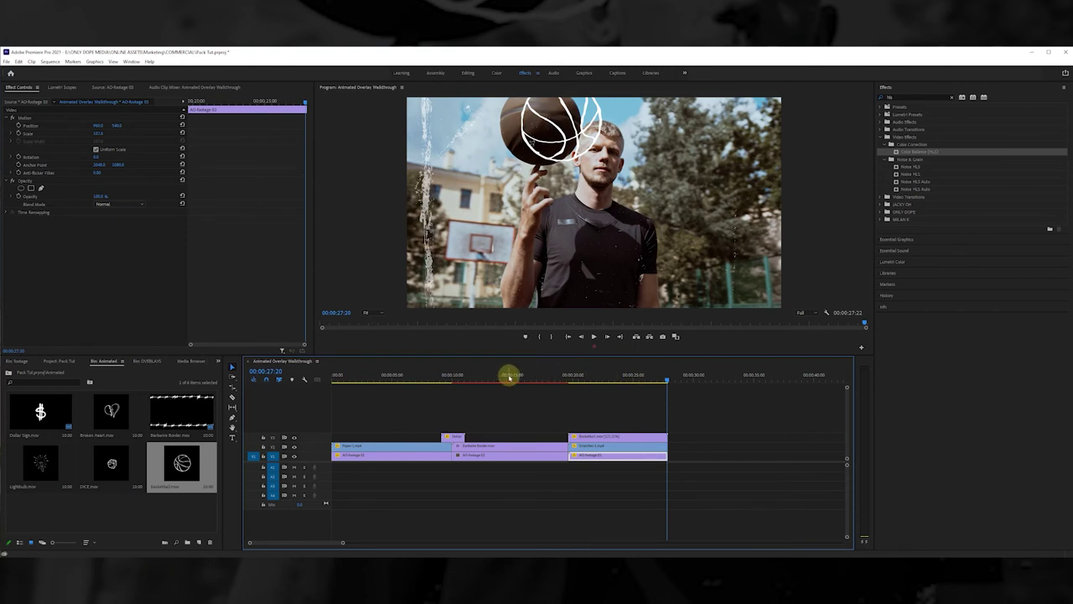
Open the Dead Mans Hand letter bin and place the playhead near 15 seconds.
left_click(148, 361)
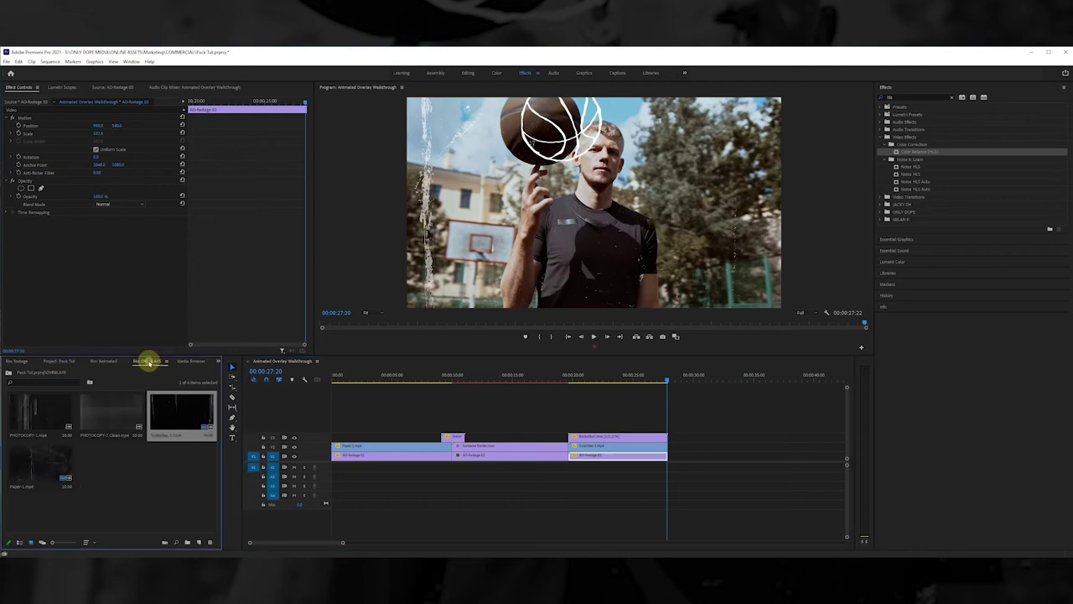
left_click(60, 362)
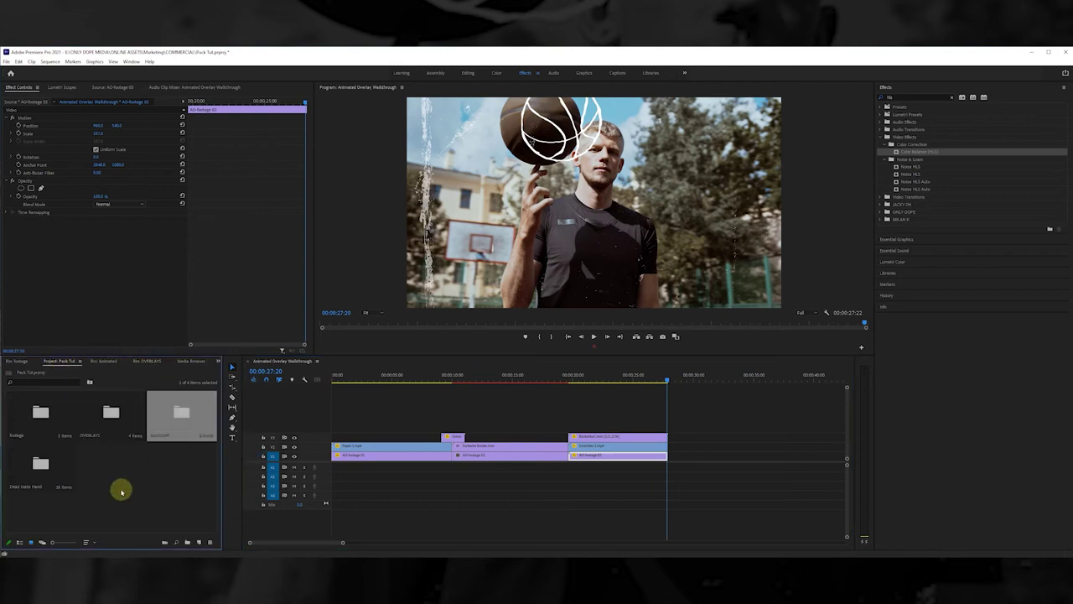
double_click(29, 467)
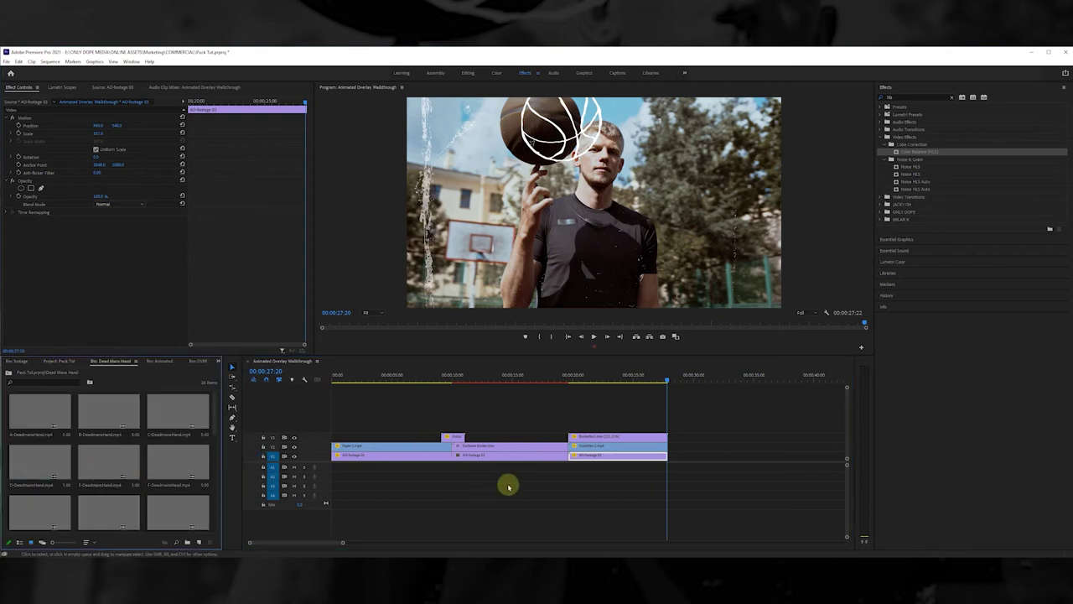
left_click(486, 382)
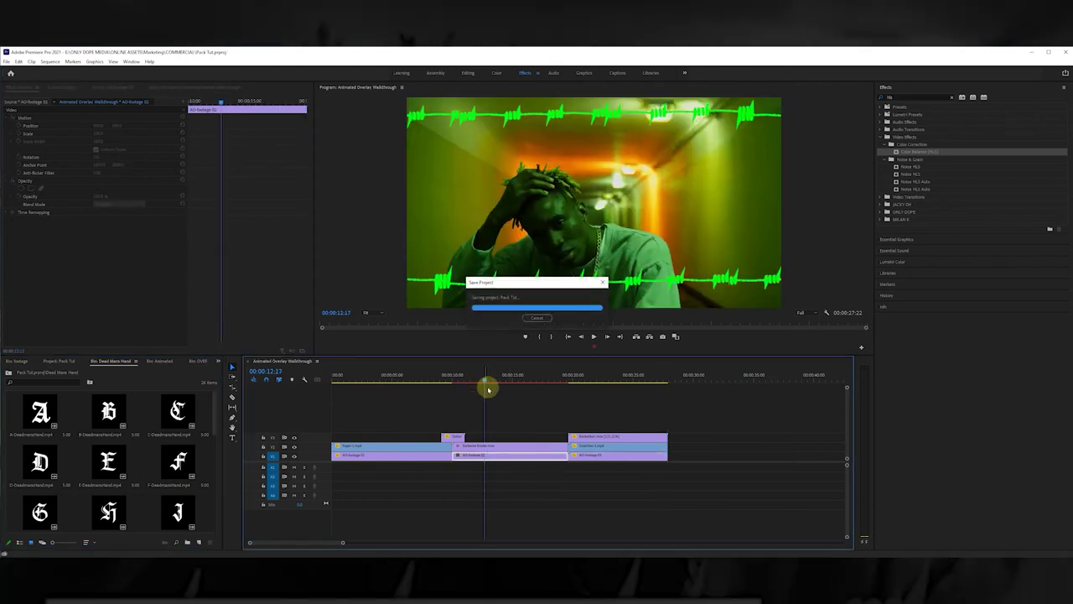
left_click_drag(486, 382, 514, 383)
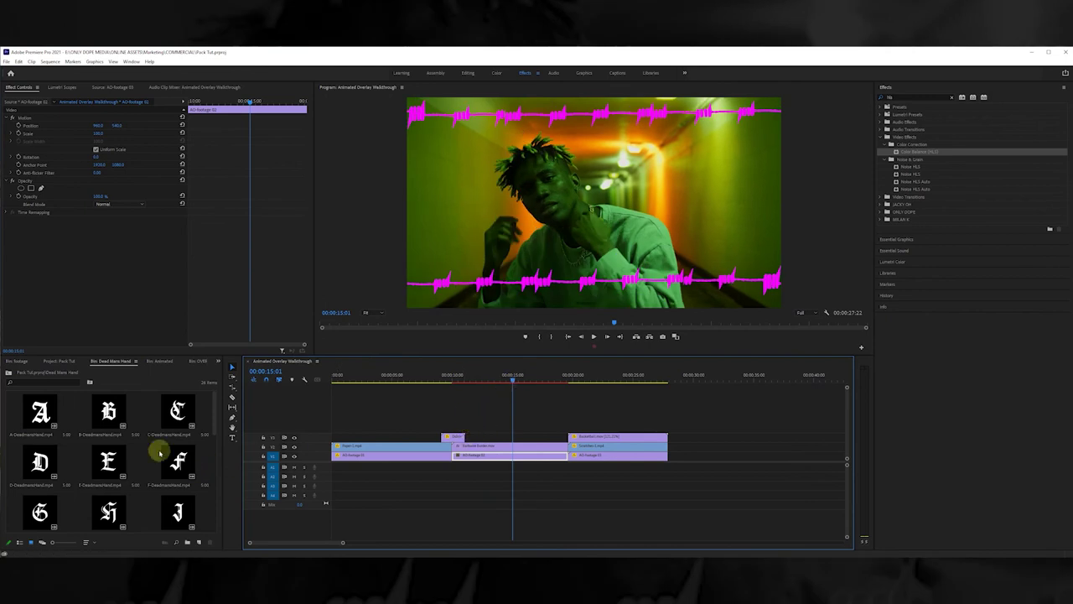
Stack the D, R, I and P letter clips on successive tracks above the footage.
scroll(170, 446, "down", 1)
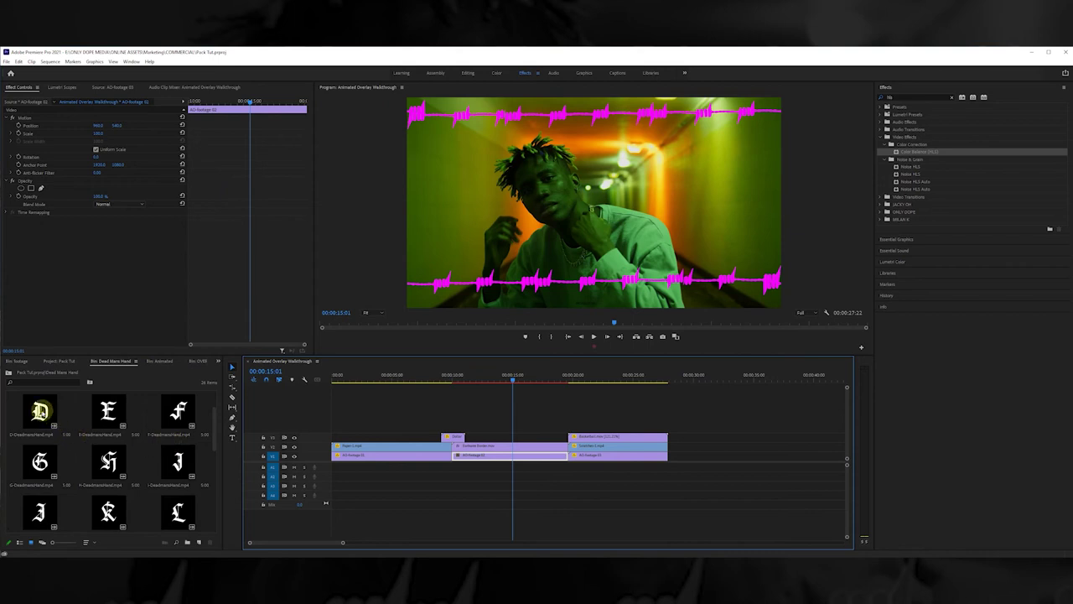
left_click_drag(41, 411, 472, 428)
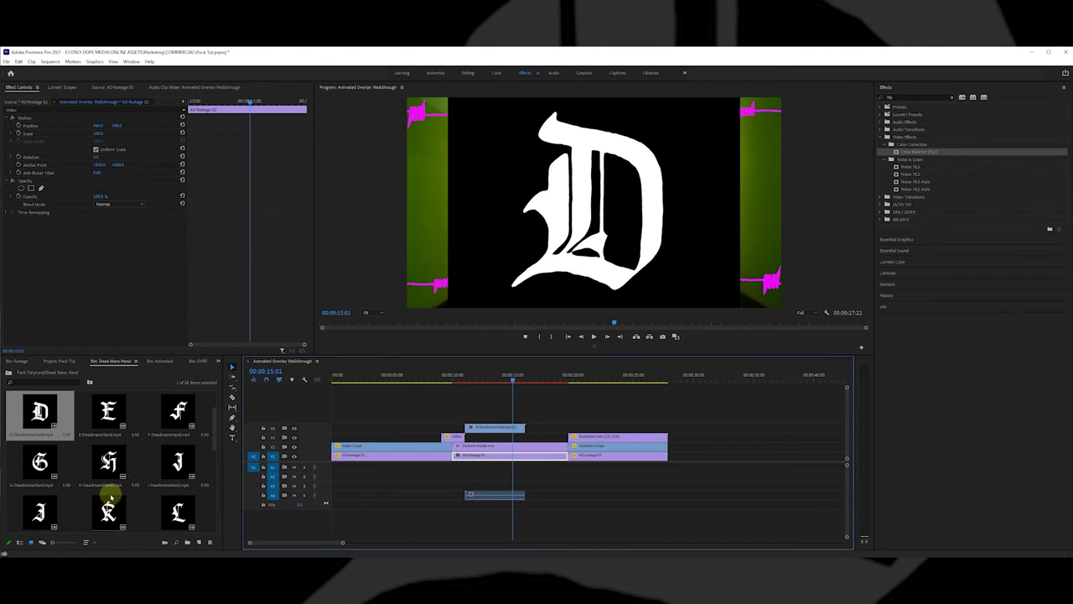
scroll(110, 497, "down", 3)
scroll(109, 497, "down", 1)
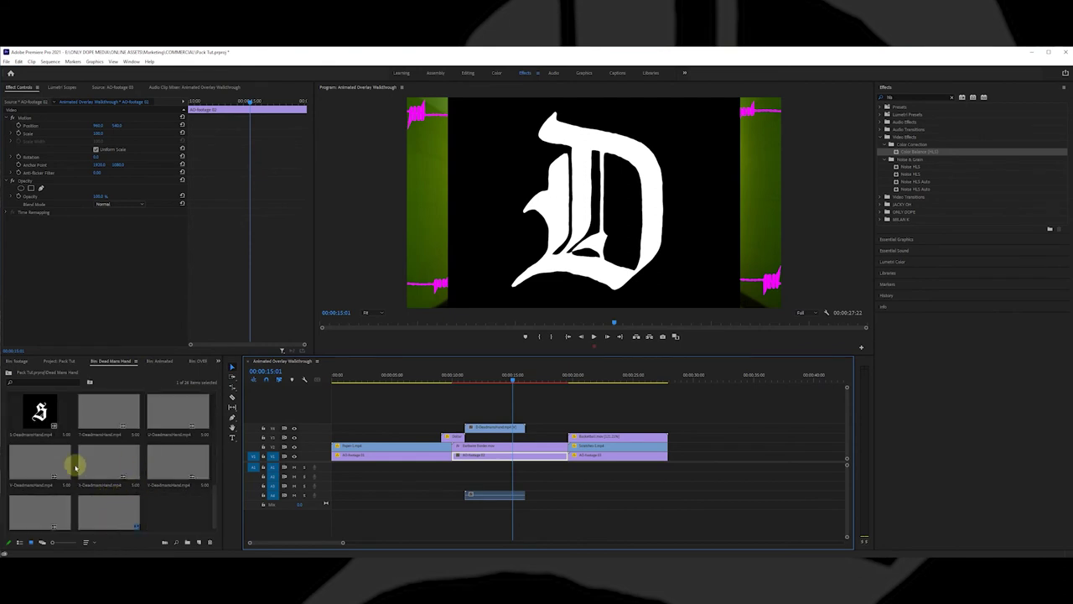
left_click_drag(183, 411, 467, 419)
scroll(86, 460, "up", 3)
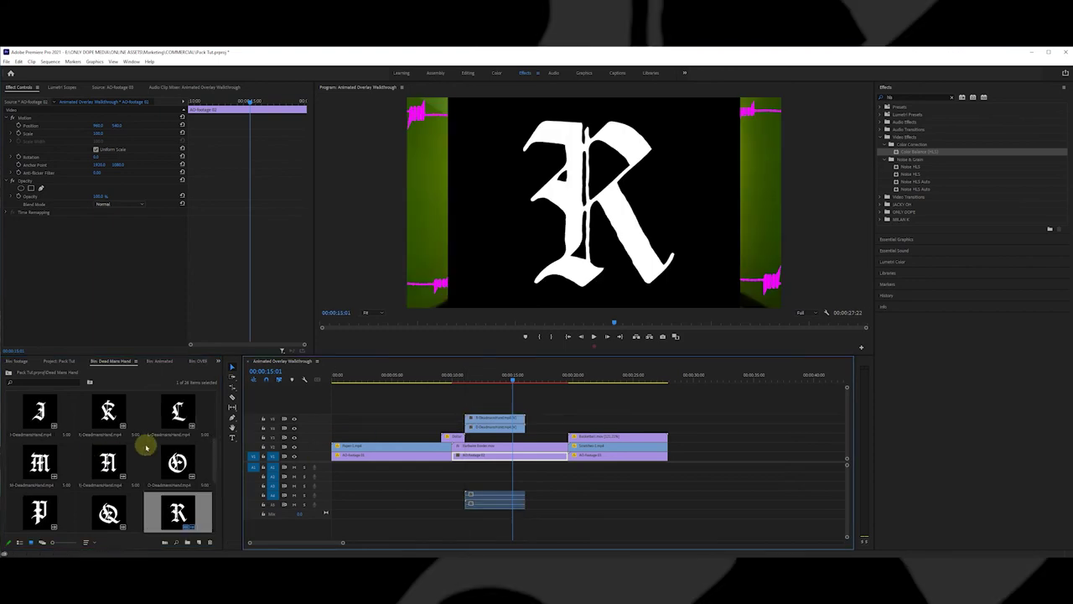
left_click_drag(172, 423, 467, 408)
scroll(139, 498, "down", 2)
scroll(138, 499, "up", 1)
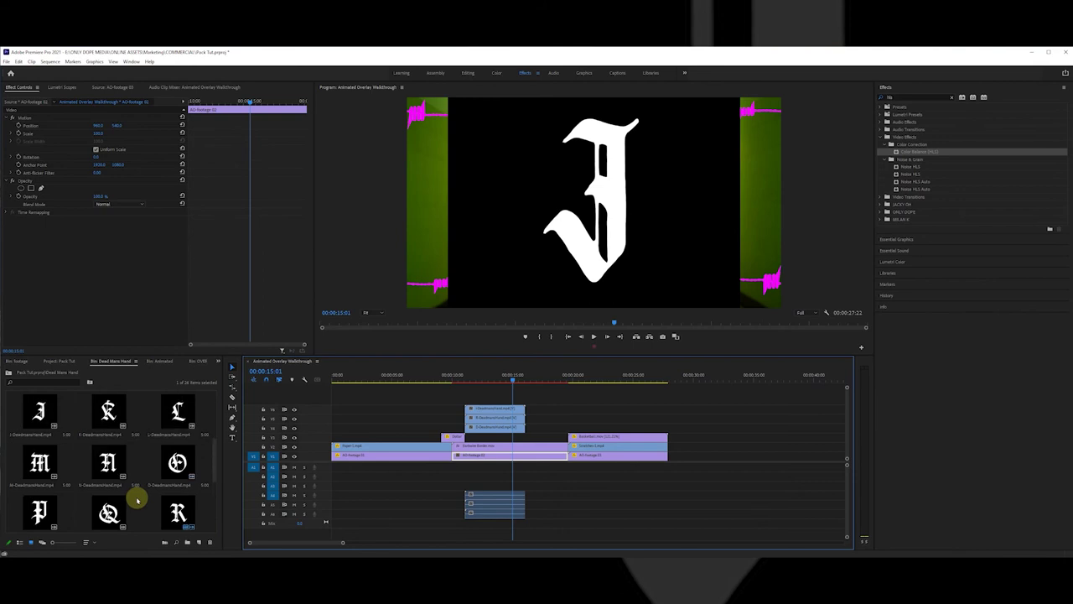
scroll(137, 501, "down", 1)
left_click_drag(40, 471, 469, 402)
Save the project.
right_click(474, 223)
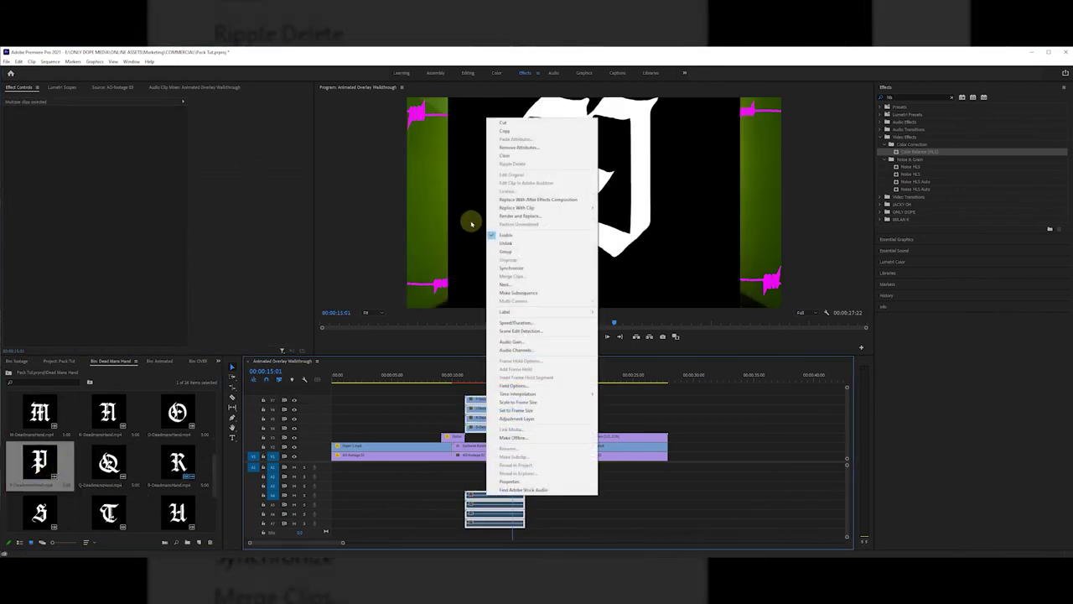
left_click(479, 493)
left_click(480, 516)
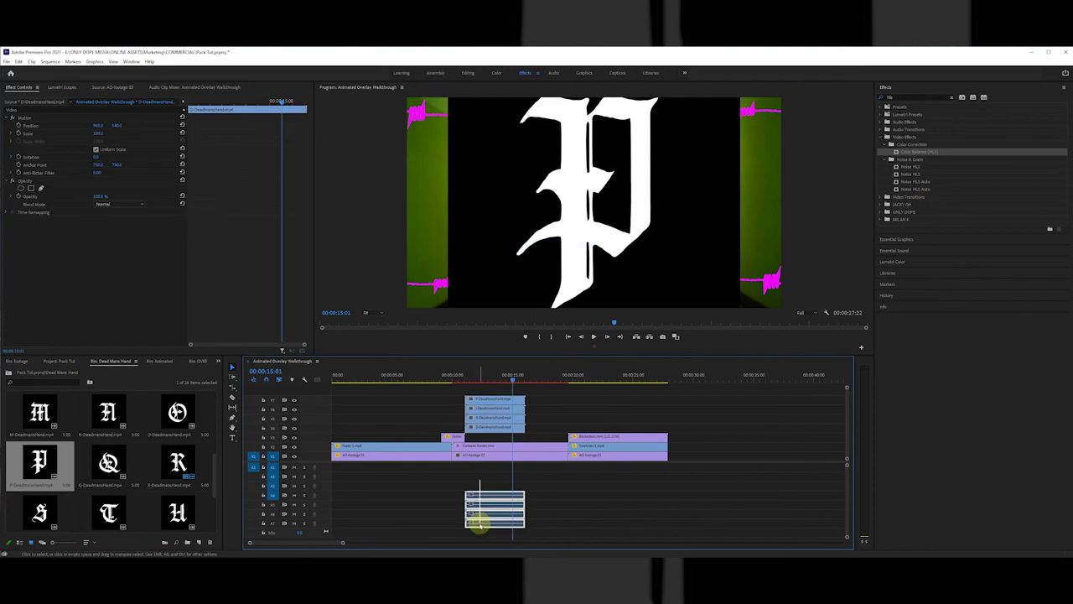
key("ctrl+s")
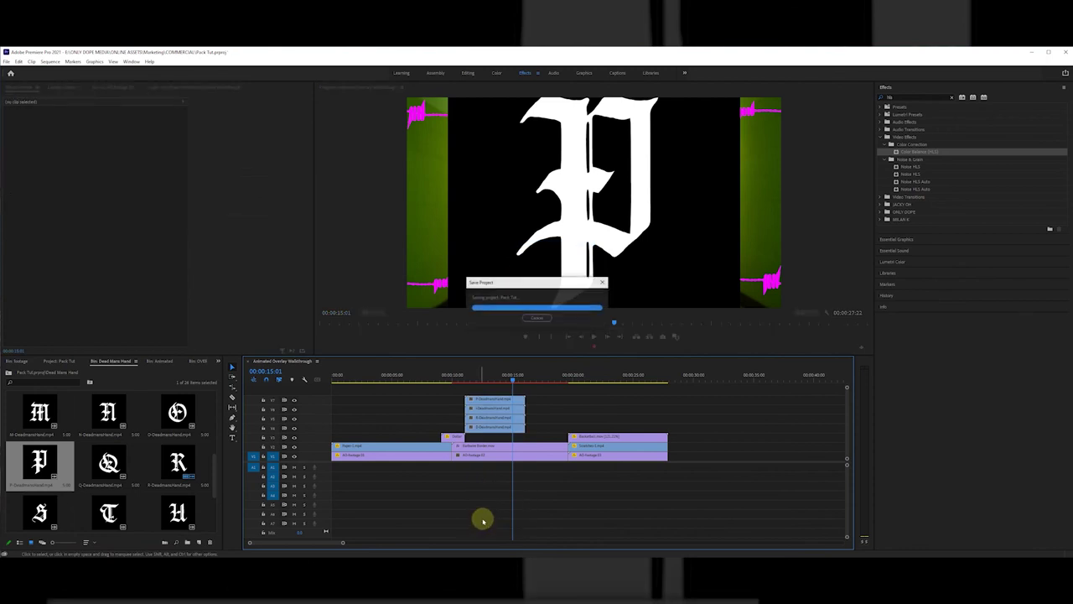
Set the four letter clips to frame size and move the stack down one track.
left_click_drag(497, 389, 499, 428)
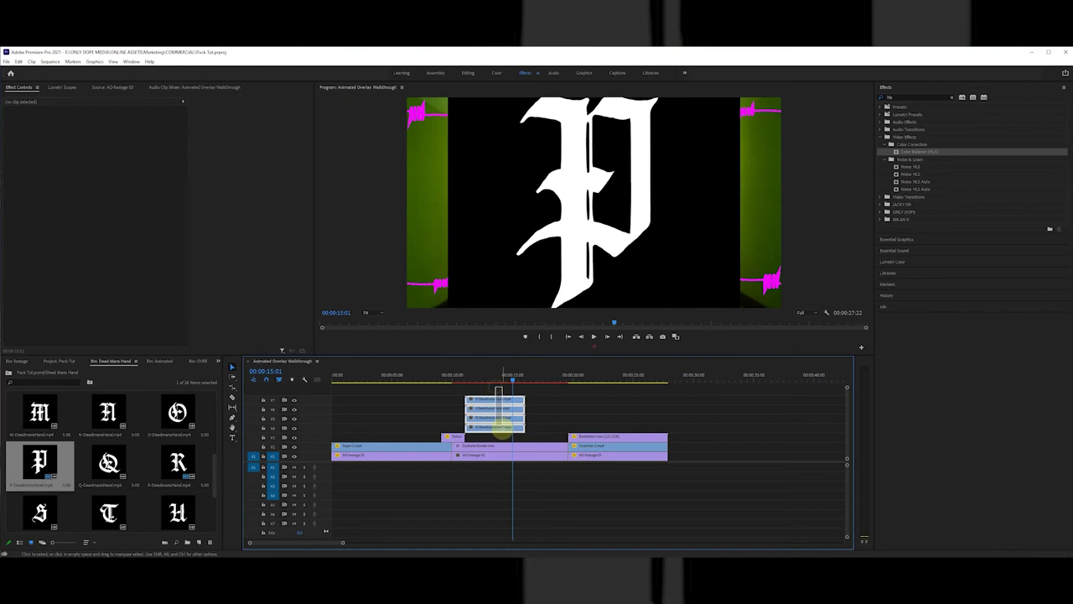
right_click(503, 435)
left_click(520, 356)
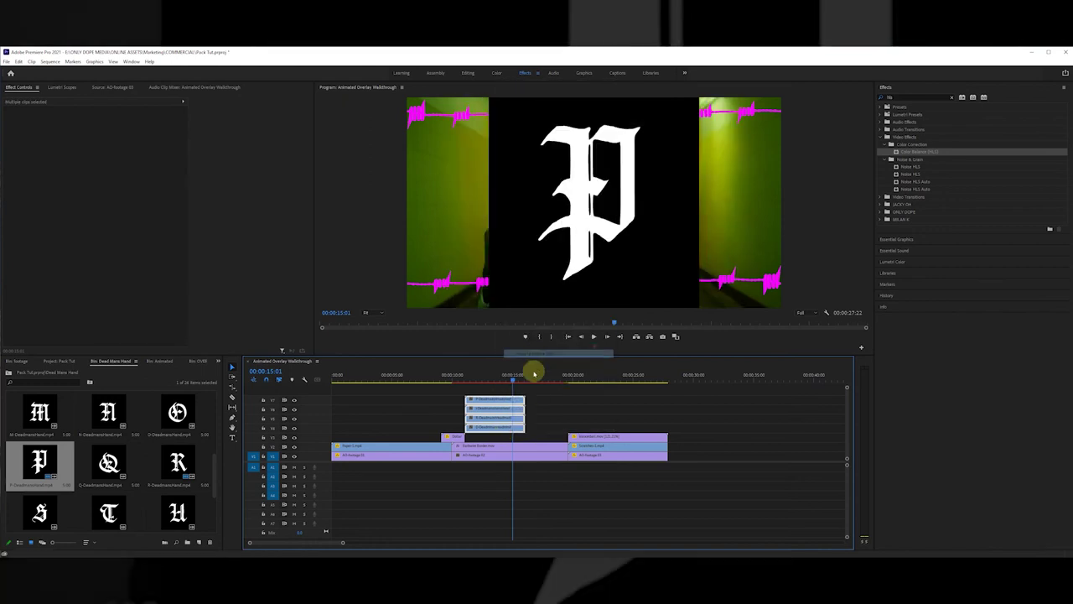
left_click_drag(508, 400, 567, 408)
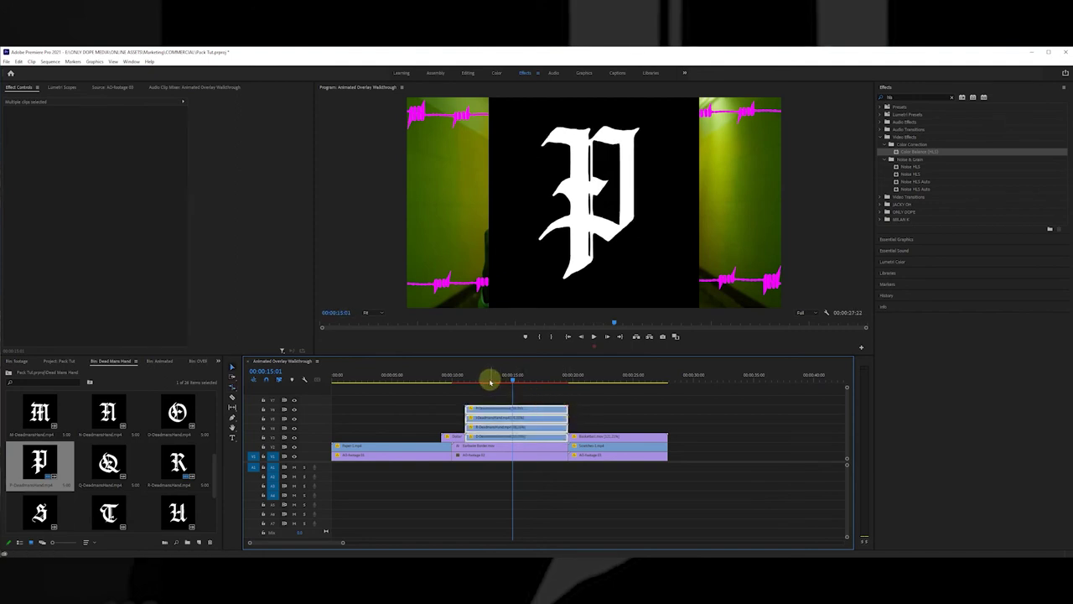
At 00:00:16:04, set the P letter's blend mode to Screen and shrink its scale.
key("space")
left_click(527, 387)
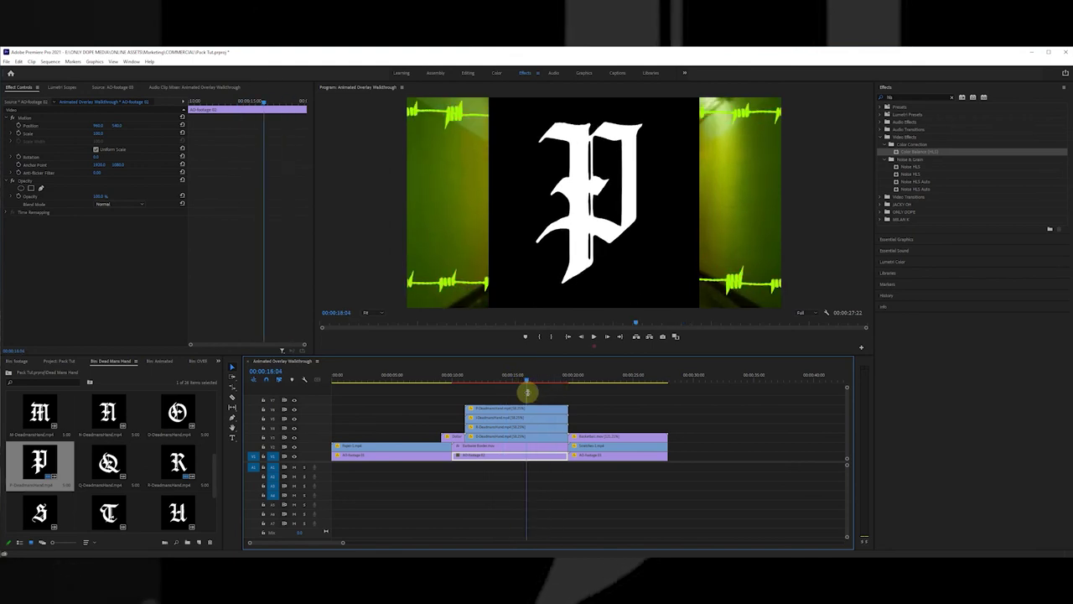
left_click(492, 409)
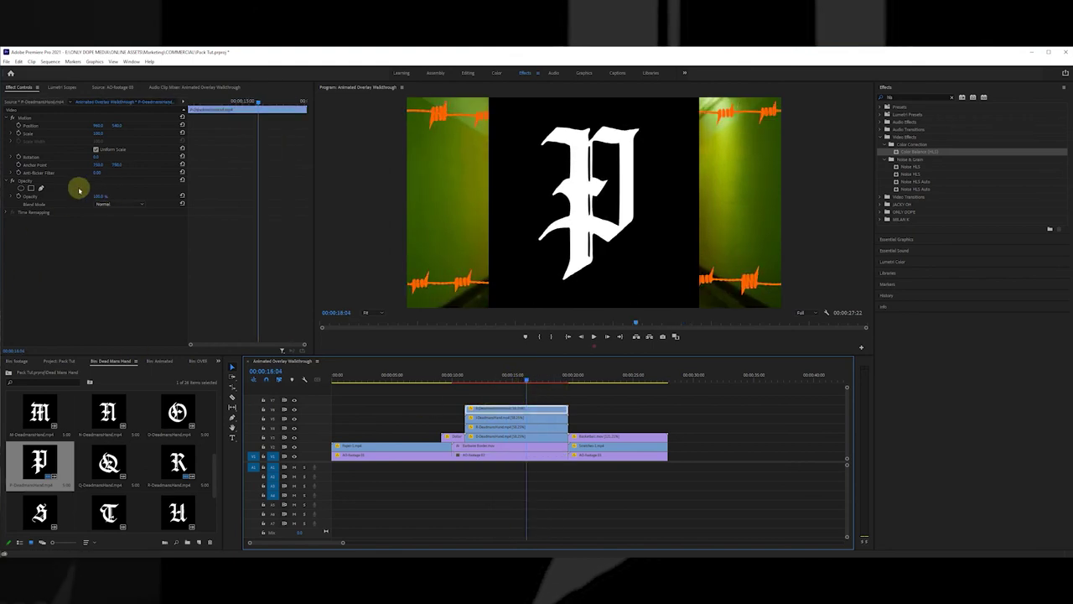
left_click(119, 204)
left_click(113, 282)
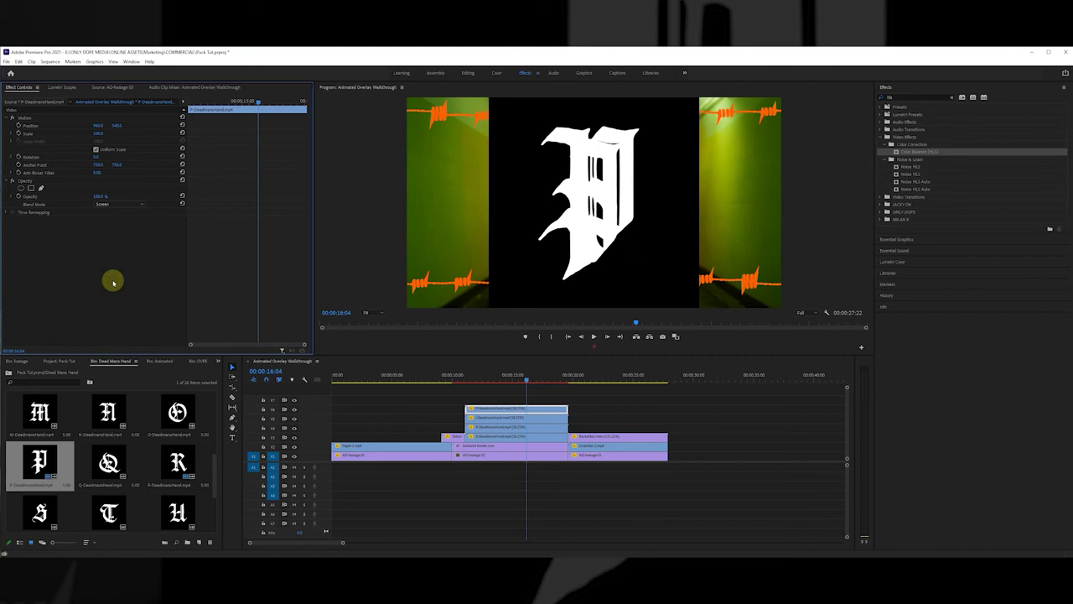
left_click(99, 133)
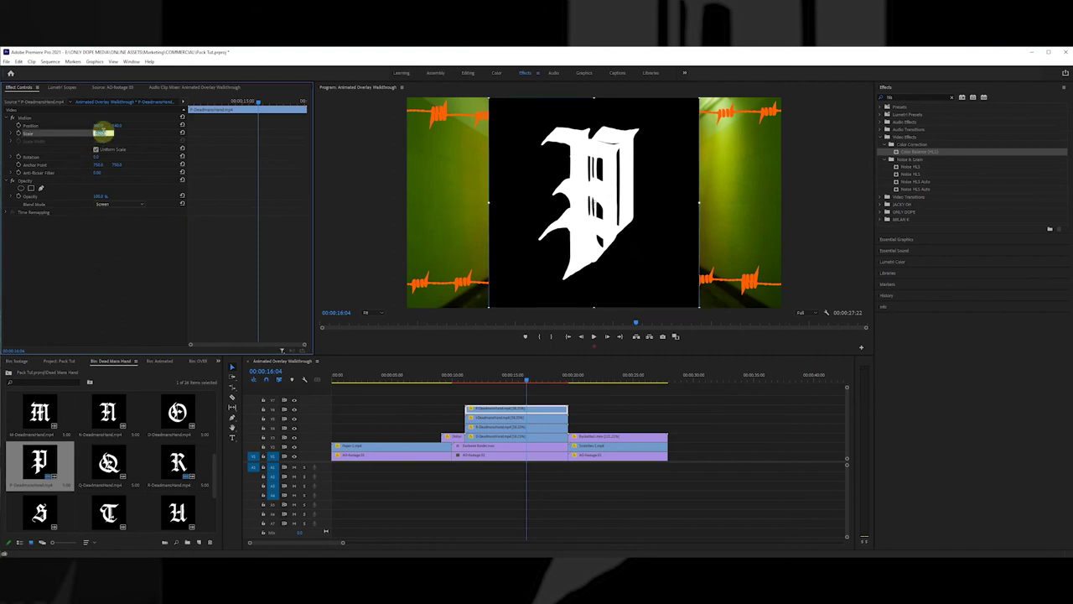
left_click_drag(101, 132, 103, 134)
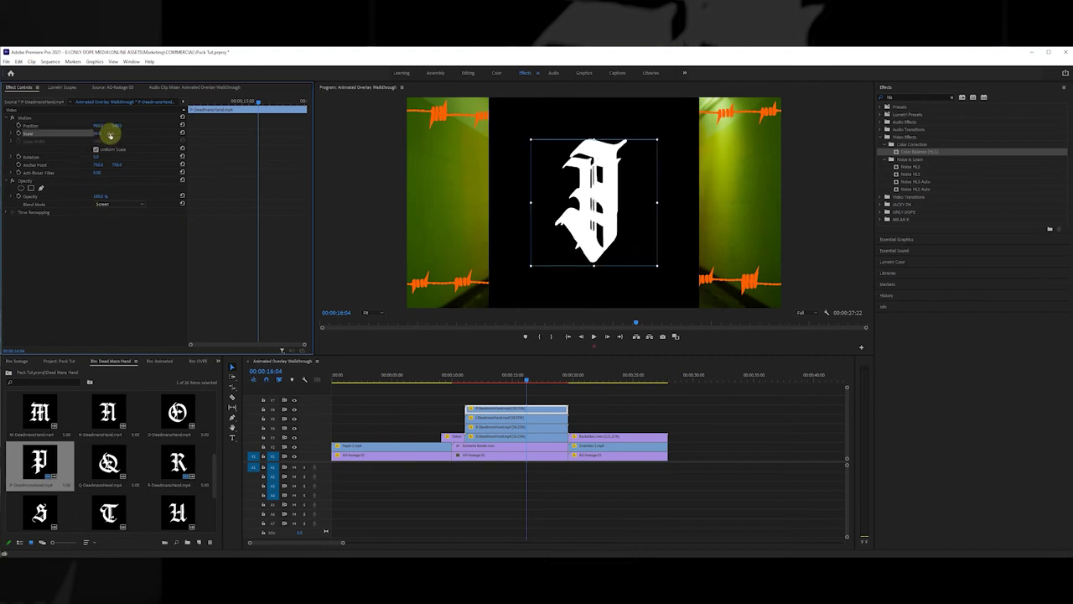
left_click(68, 118)
left_click(51, 180)
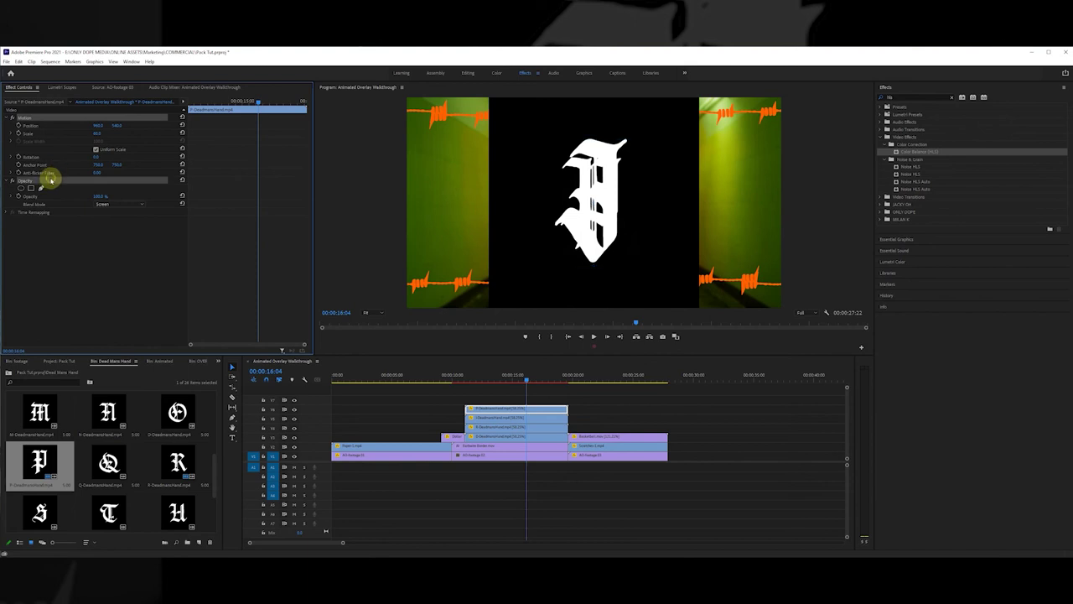
Select the R, I and D letter clips in turn for the same adjustments.
left_click(495, 418)
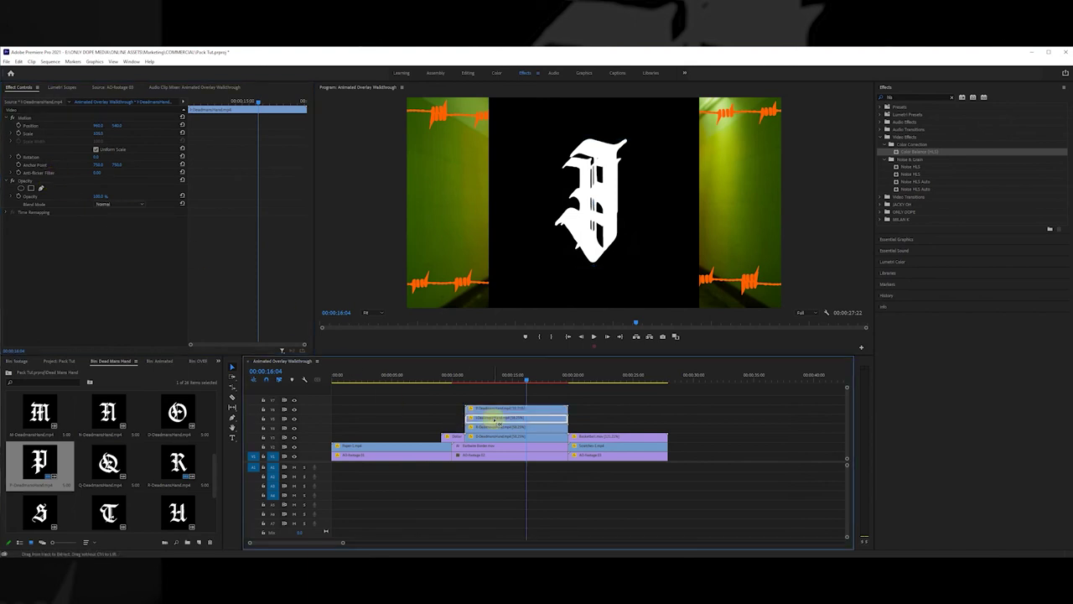
left_click(498, 428)
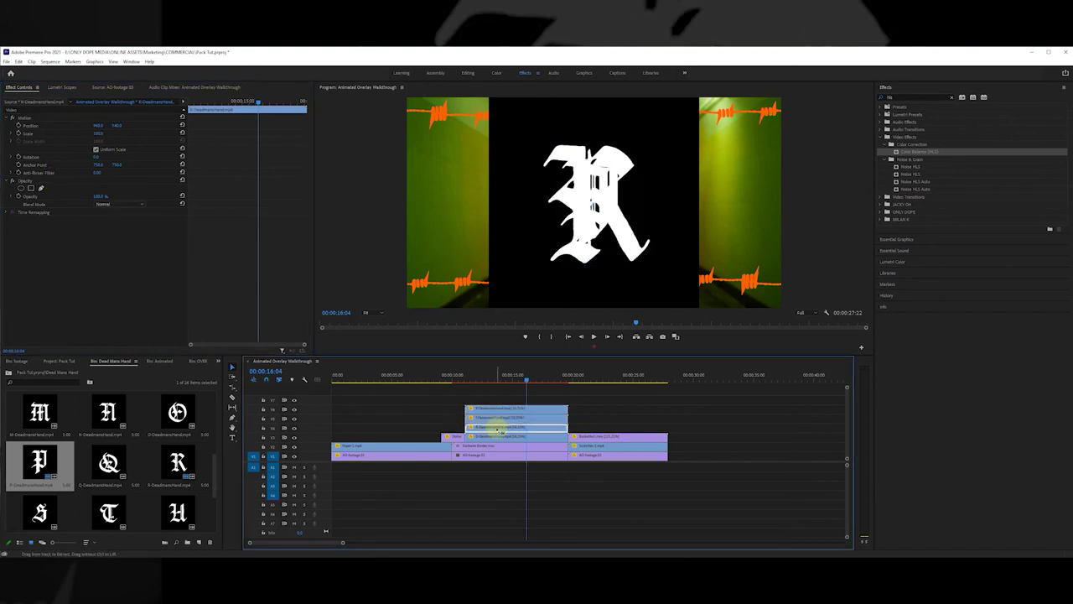
left_click(497, 437)
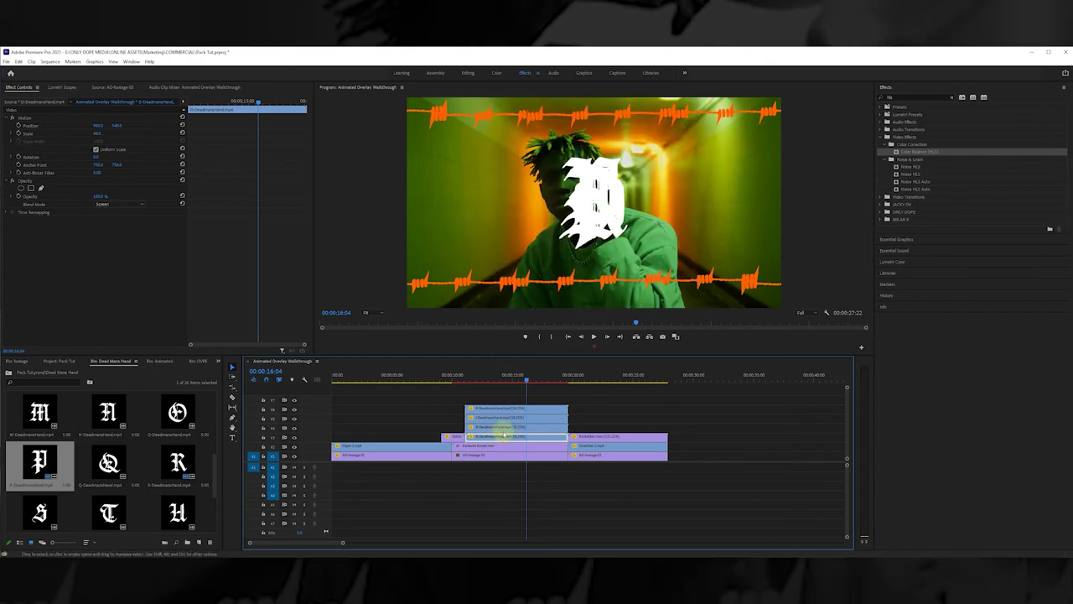
Slide the D letter left and place the R letter beside it.
left_click_drag(98, 125, 60, 39)
left_click(500, 427)
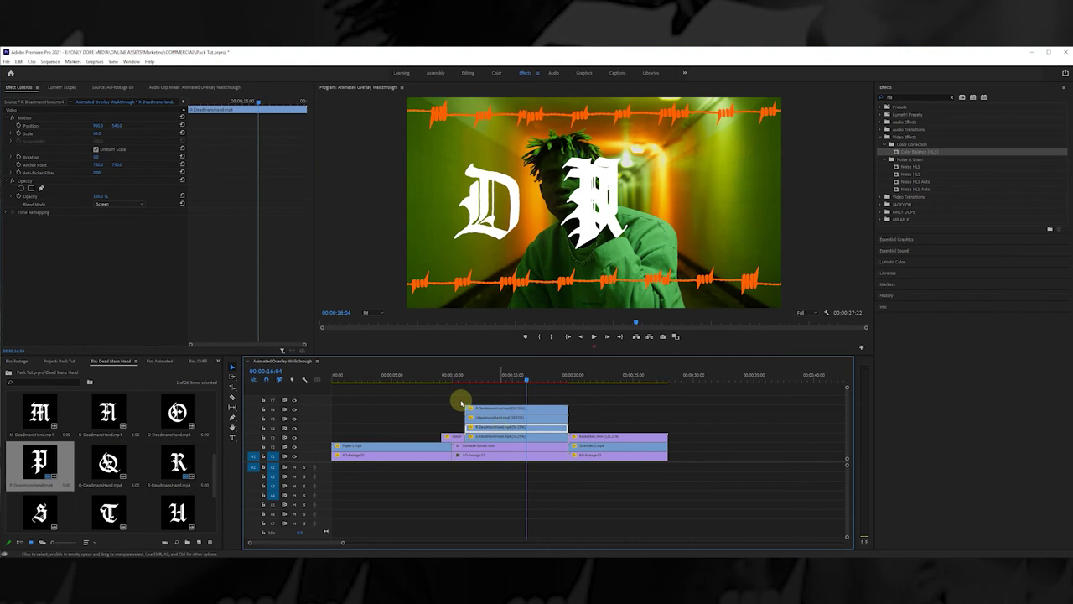
mouse_move(98, 124)
left_mouse_down()
mouse_move(34, 125)
mouse_move(110, 132)
left_mouse_up()
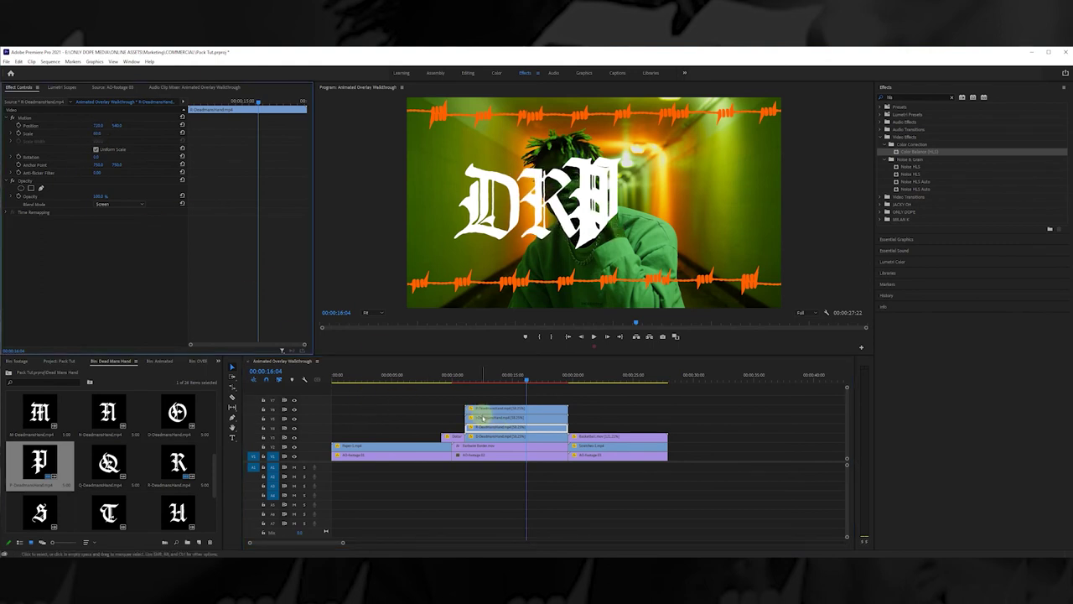
Position the P letter to complete DRIP, then play back from 00:00:11:06.
left_click(484, 418)
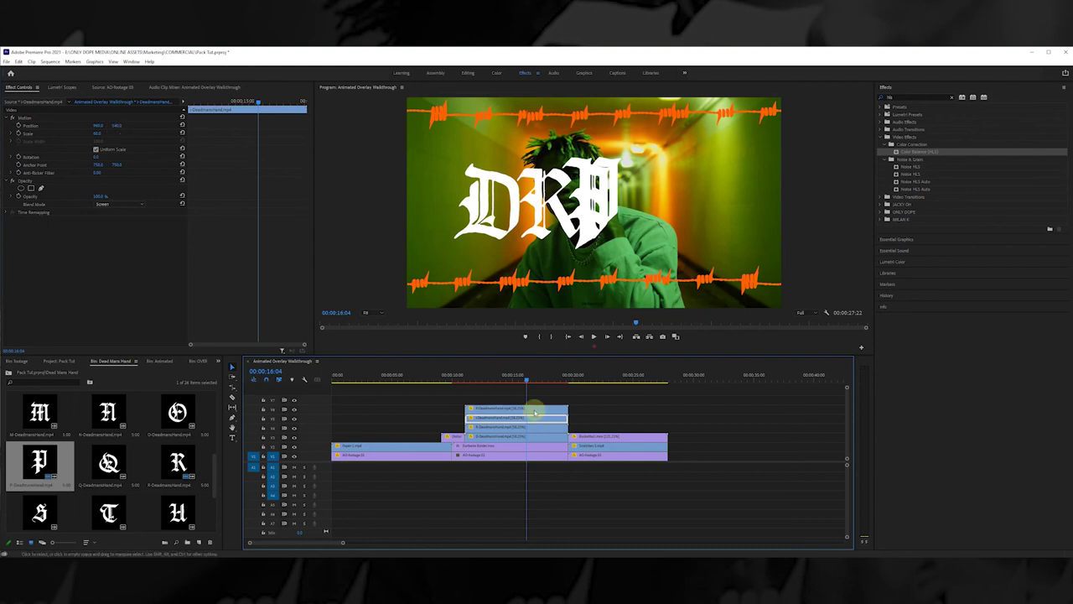
left_click(533, 409)
left_click(99, 125)
mouse_move(99, 125)
left_mouse_down()
mouse_move(134, 124)
mouse_move(87, 125)
left_mouse_up()
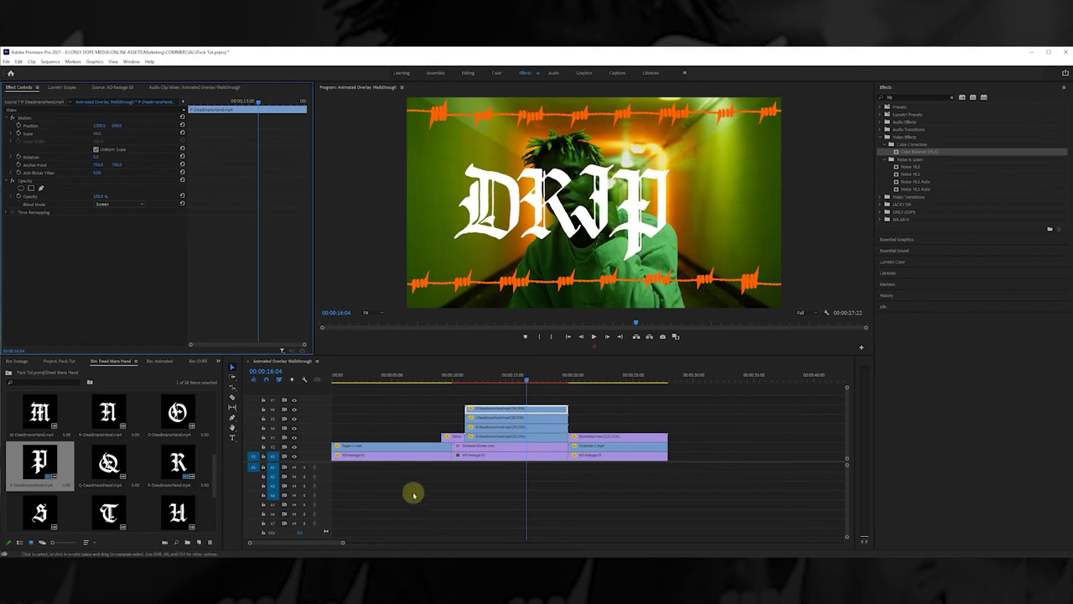
left_click(466, 384)
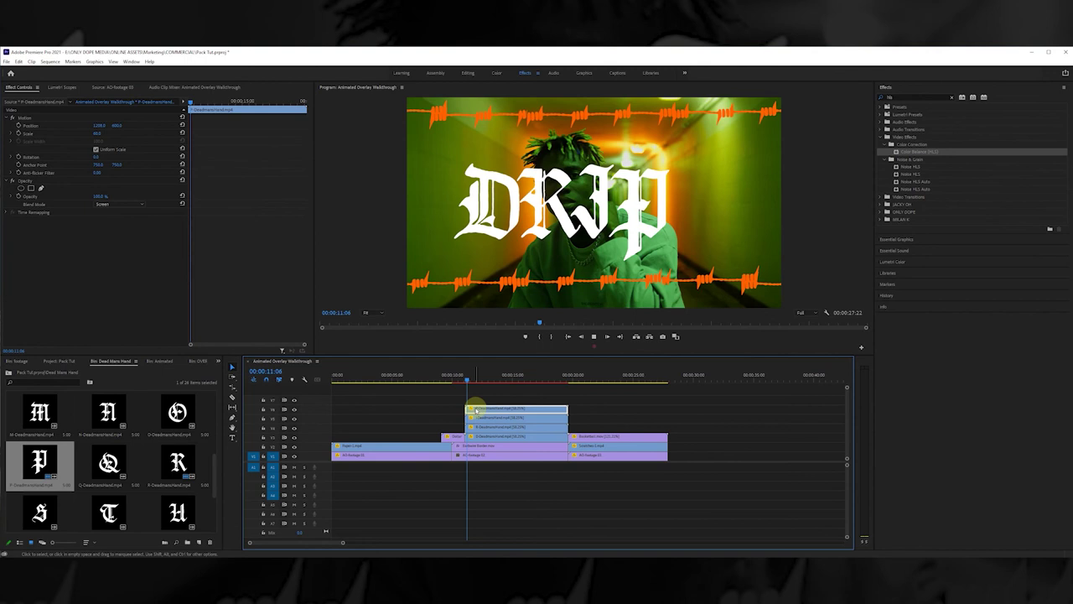
key("space")
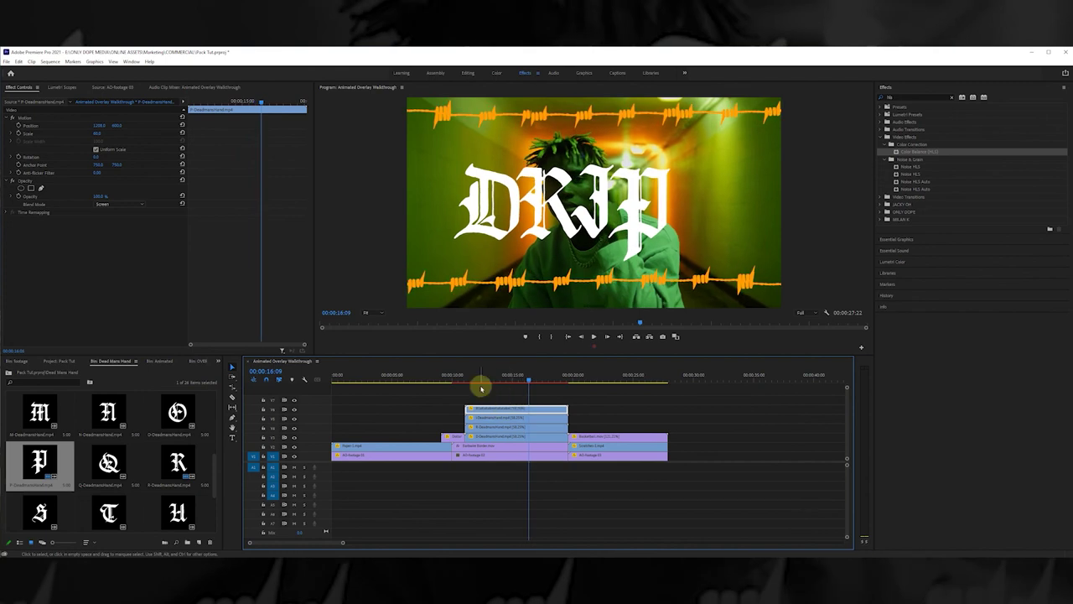
Search the effects for 'slide' and apply the Slide transition to the letter clips.
left_click(915, 97)
type("slide")
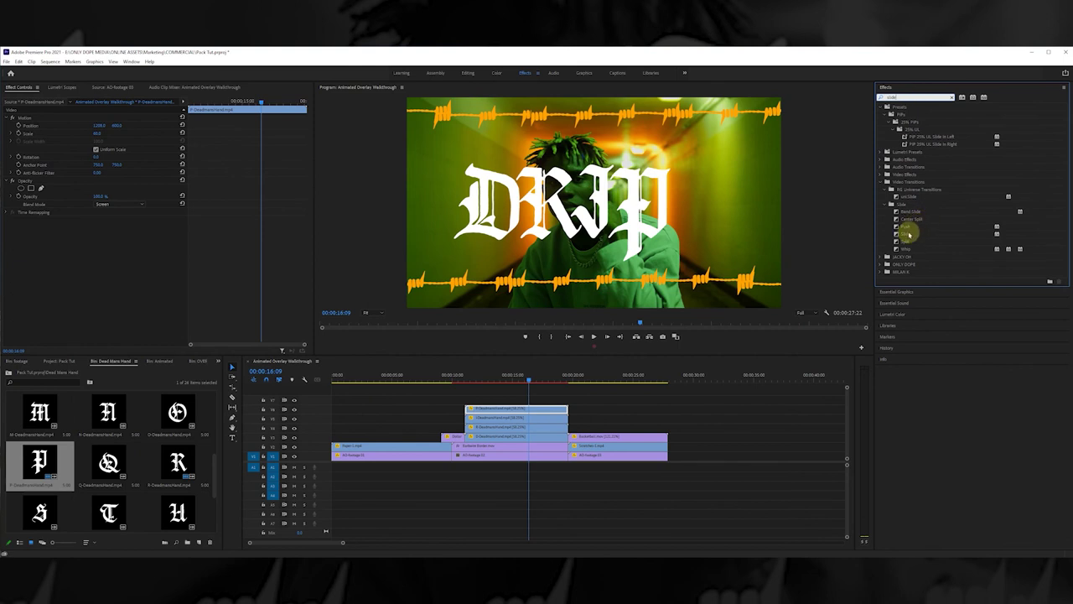
left_click_drag(909, 235, 476, 441)
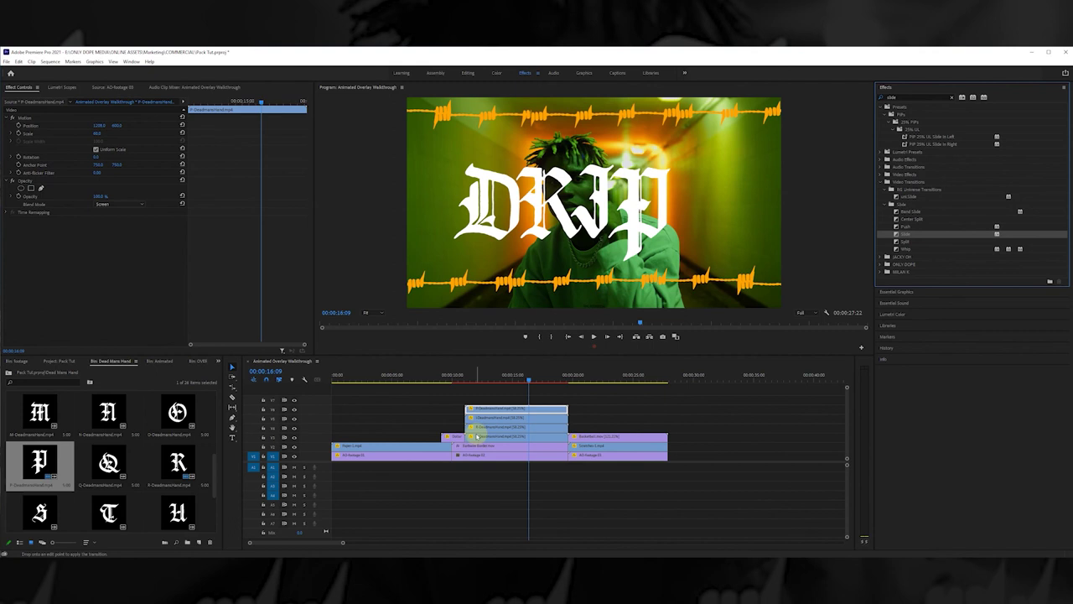
left_click_drag(473, 427, 482, 378)
Delay the I letter clip's start and adjust the Slide transition's duration.
left_click(469, 379)
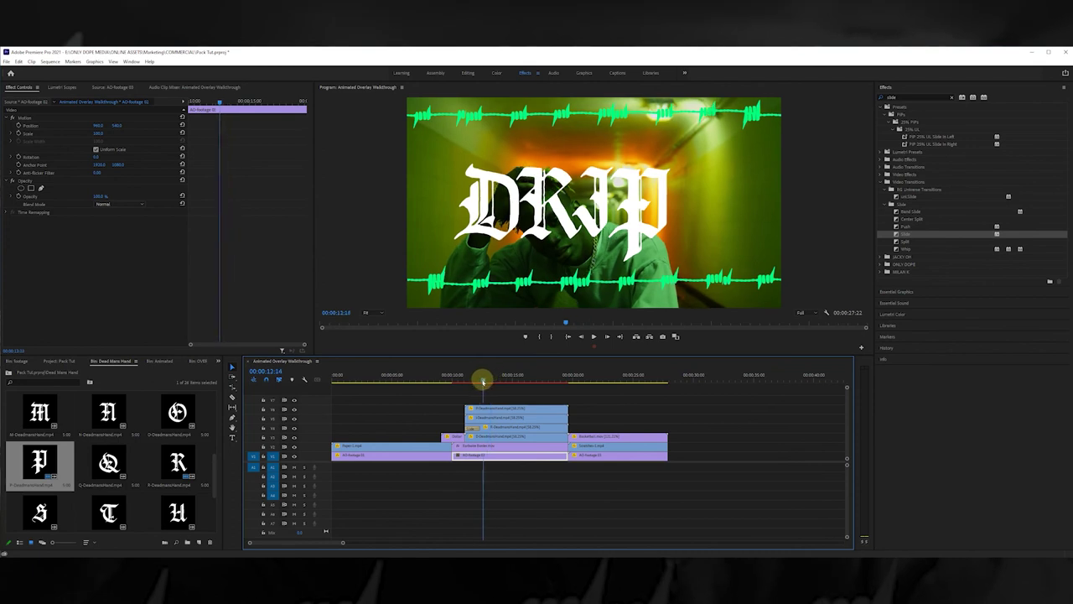
left_click(471, 427)
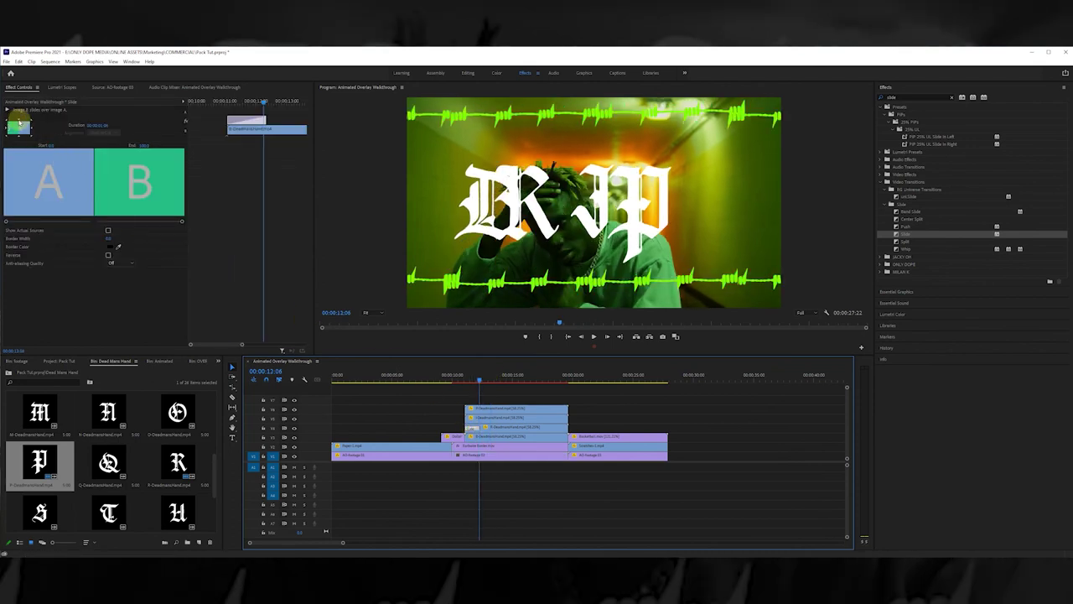
left_click(18, 123)
left_click_drag(468, 382, 480, 379)
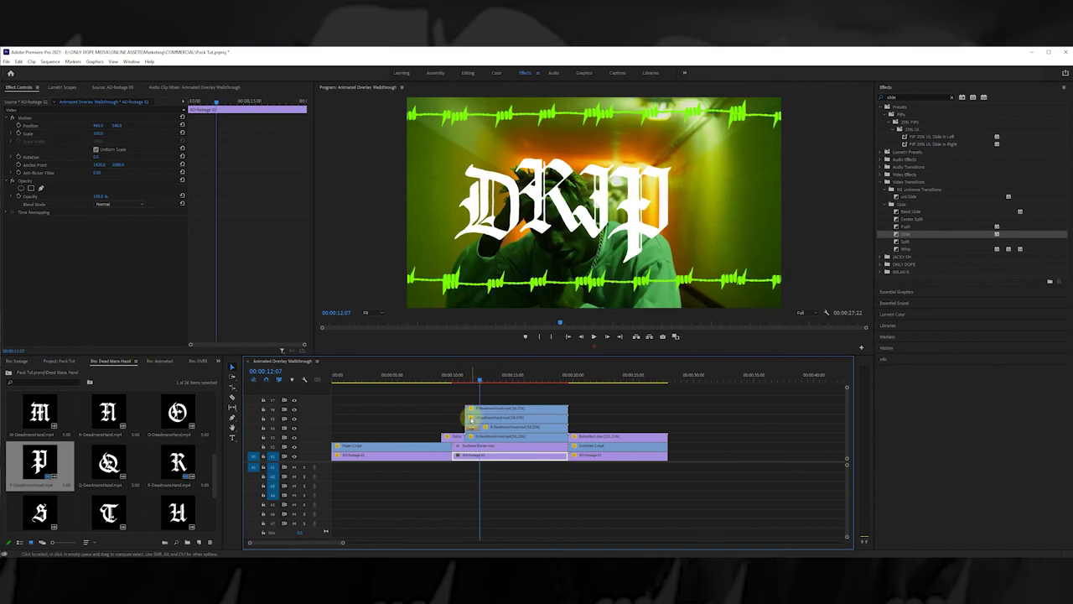
mouse_move(475, 417)
left_mouse_down()
mouse_move(472, 408)
mouse_move(487, 408)
left_mouse_up()
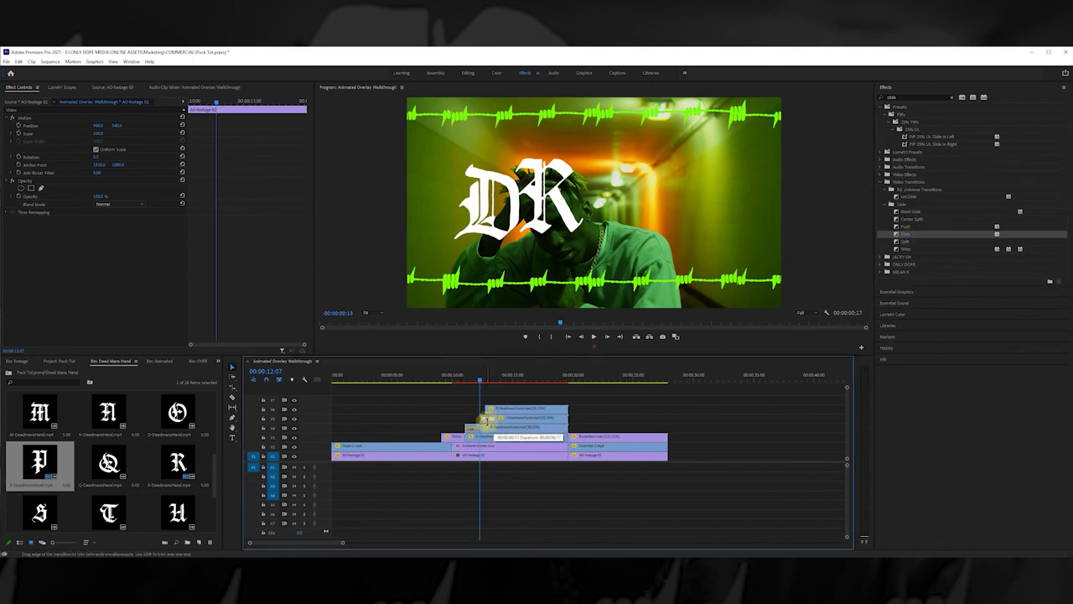
left_click_drag(484, 419, 484, 419)
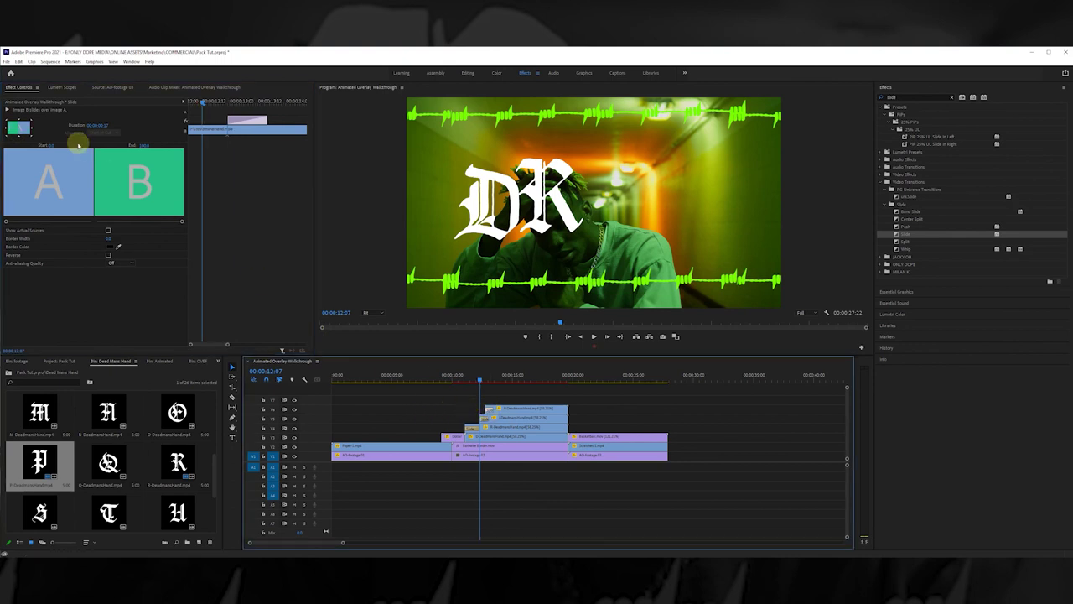
Play the sequence from about 00:00:10:20 to review the DRIP letter animation.
left_click(519, 400)
left_click_drag(466, 383, 462, 380)
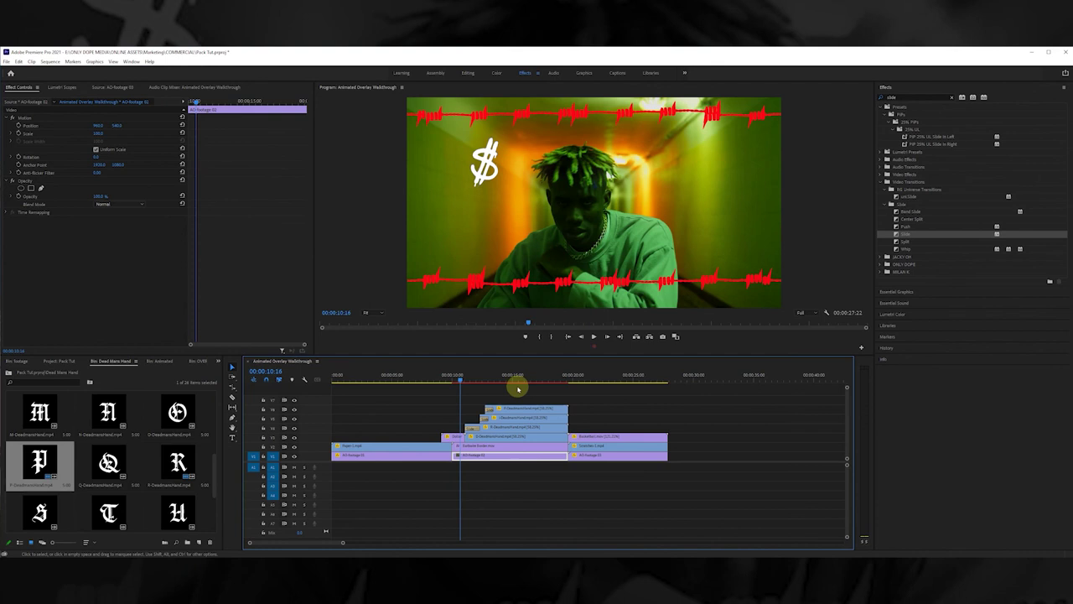
key("space")
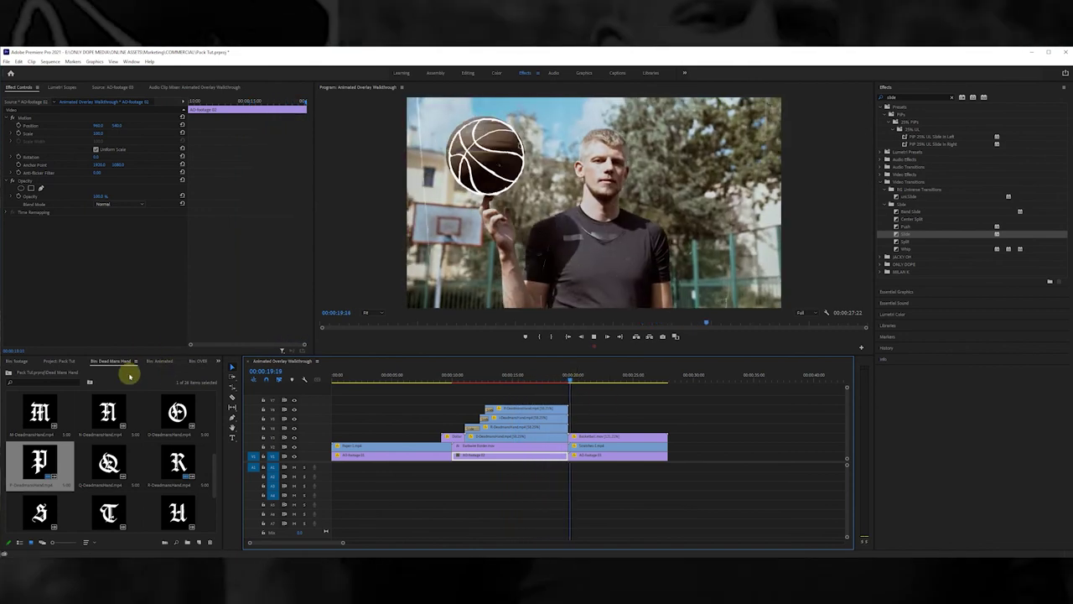
Browse the Animated, Dead Mans Hand and OVERLAYS bins, ending at the top-level folders.
left_click(159, 362)
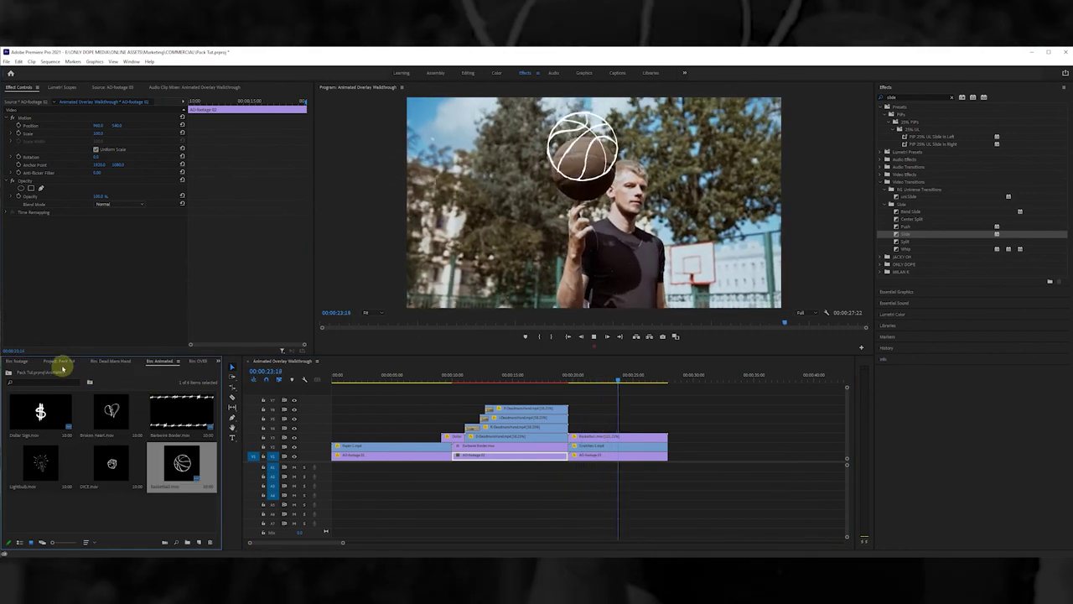
left_click(62, 362)
left_click(110, 363)
left_click(190, 361)
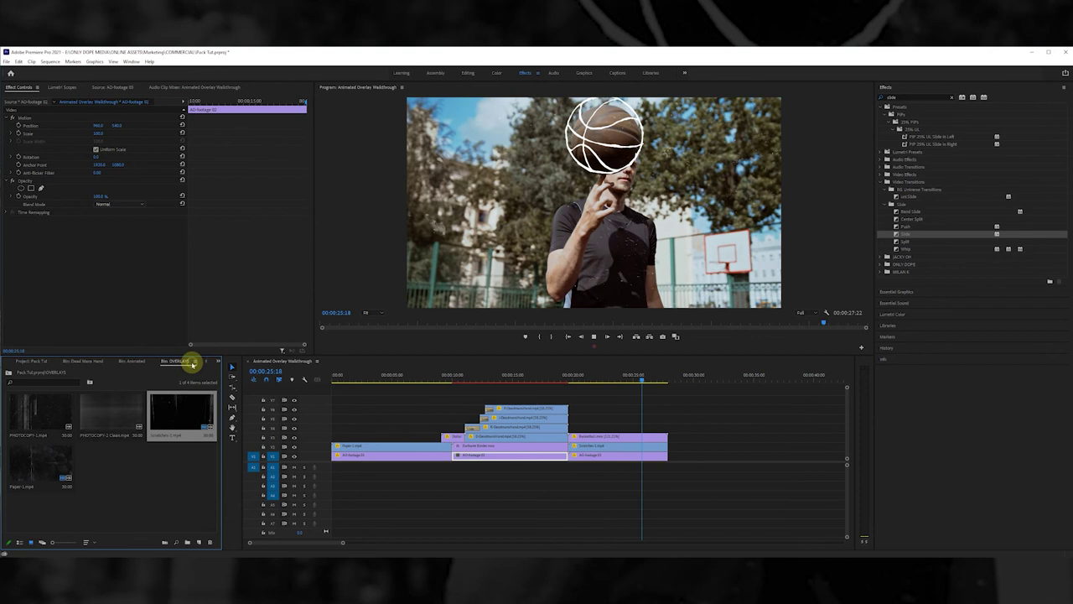
left_click(25, 360)
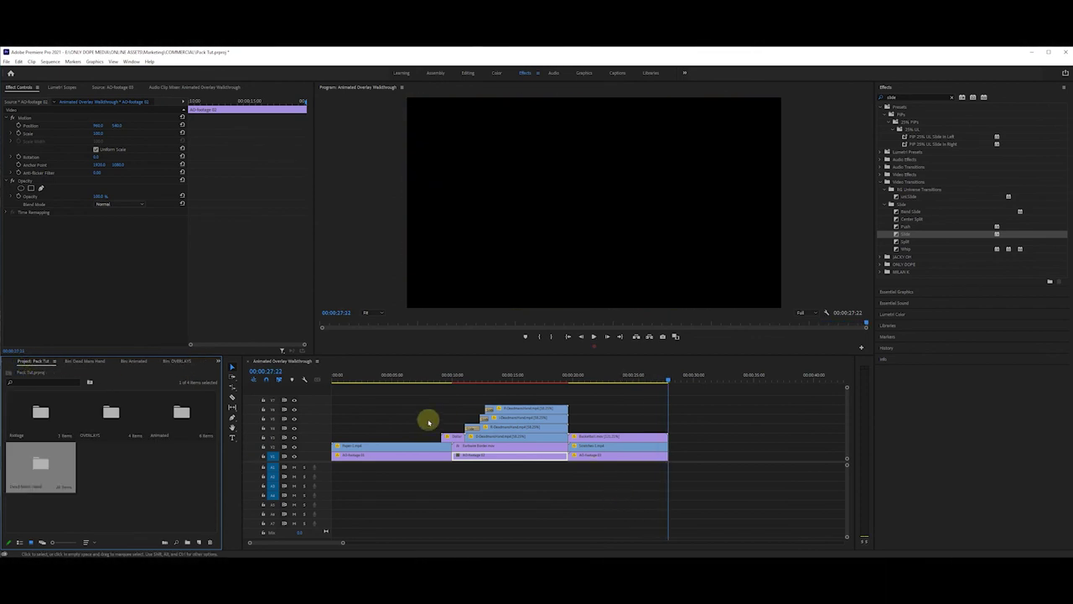
left_click_drag(343, 384, 315, 381)
key("space")
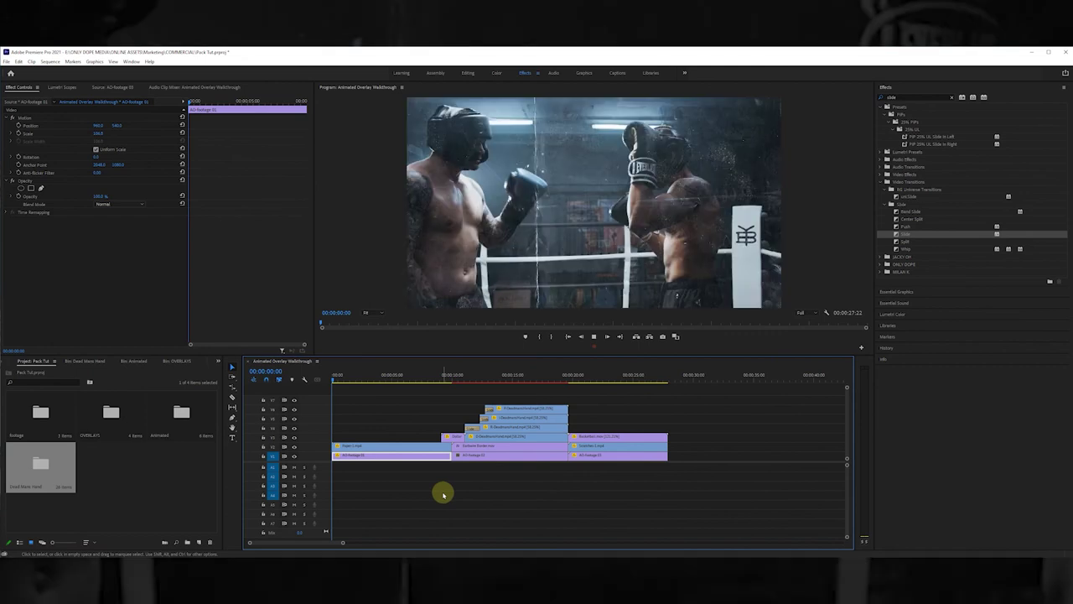